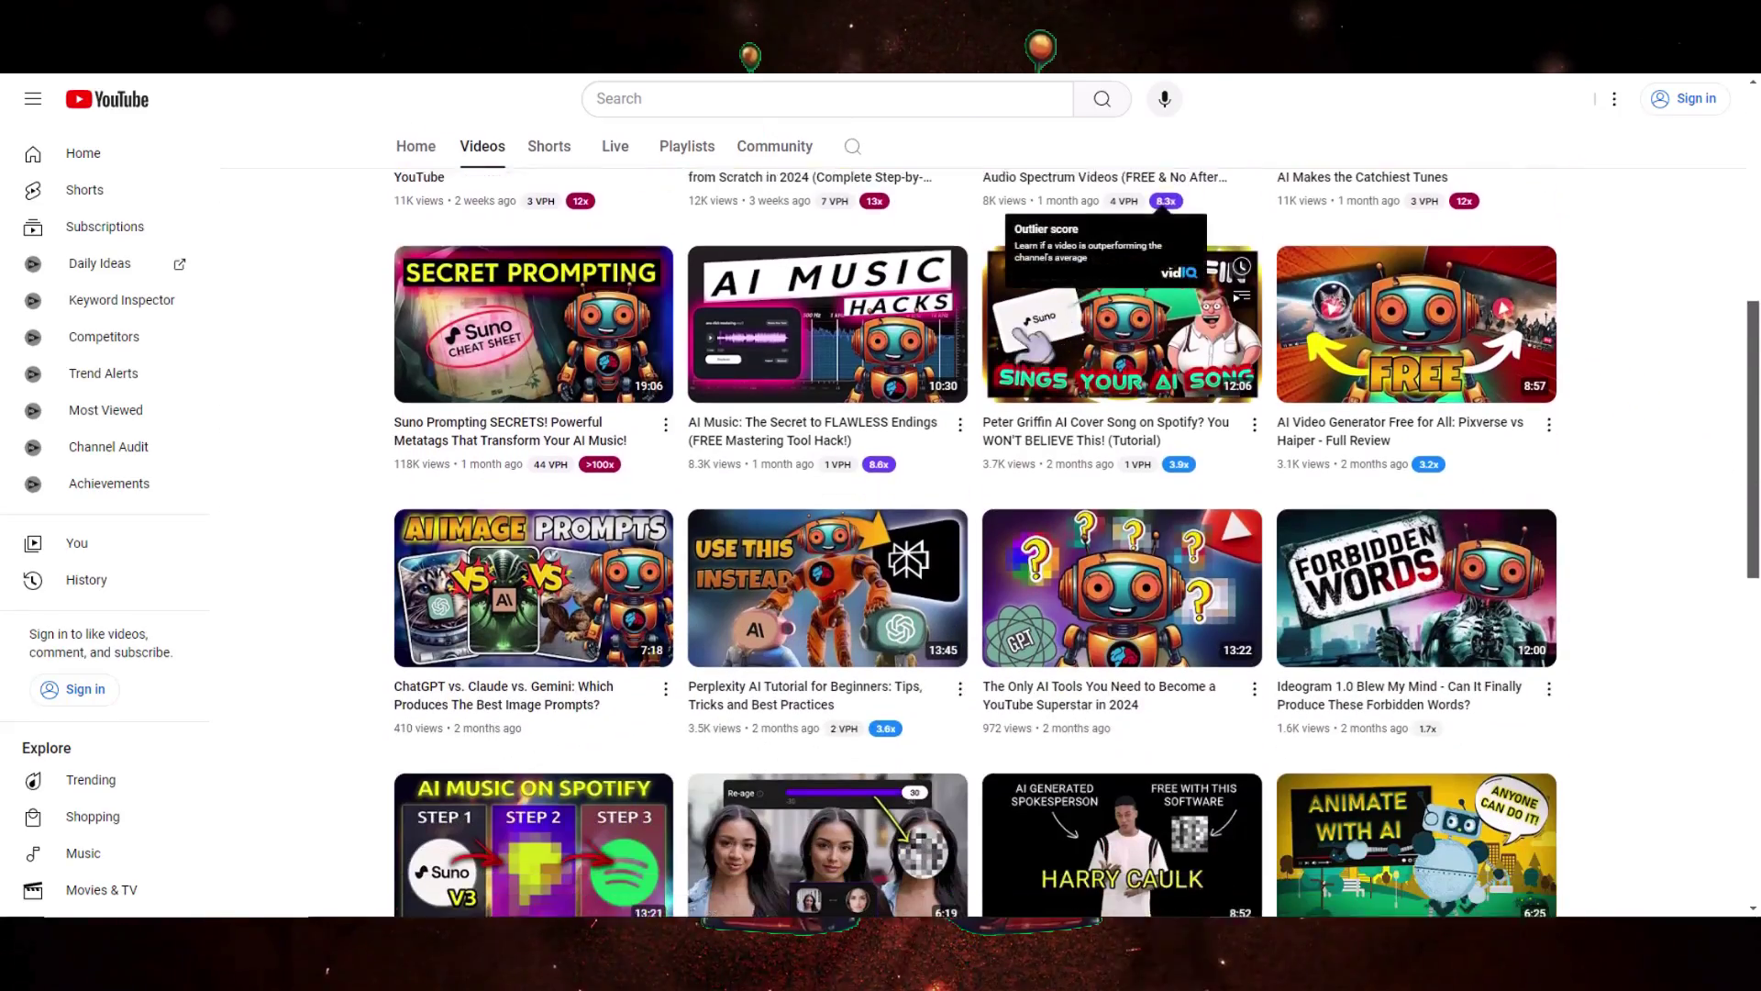
pyautogui.scroll(-4, 1292, 303)
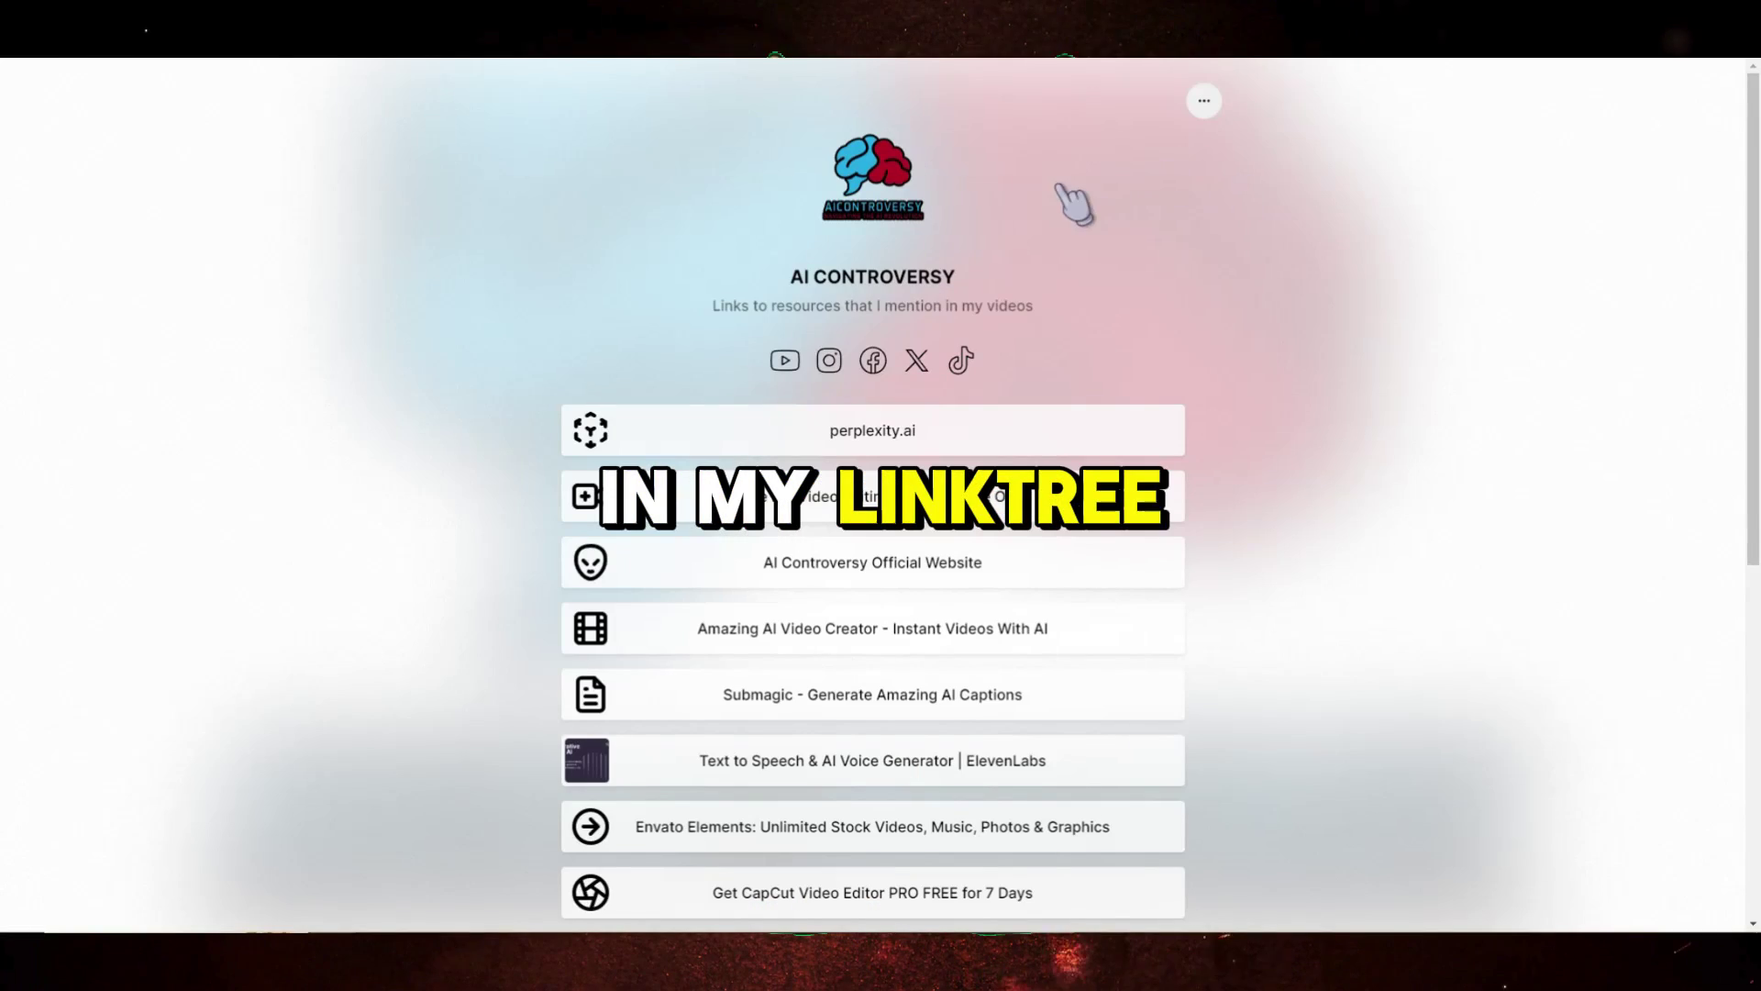
# Step: Scroll down the Linktree page through the creator's resource links
pyautogui.scroll(-4, 1147, 395)
pyautogui.scroll(-3, 1129, 422)
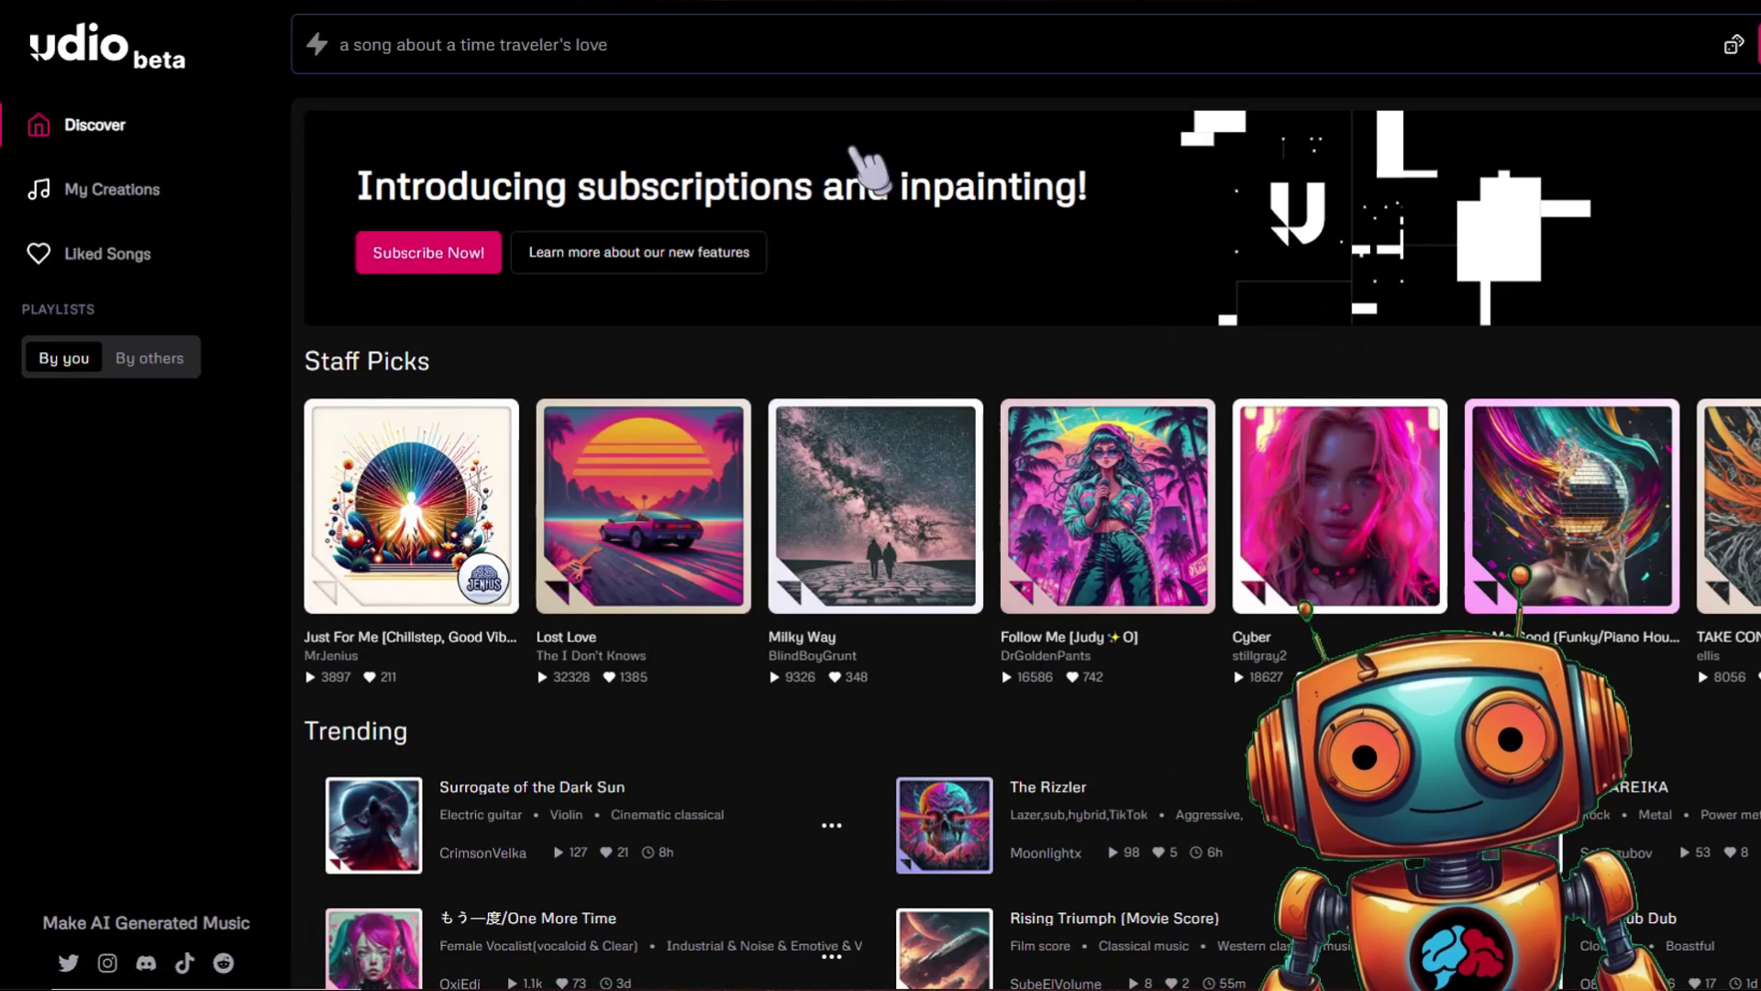
pyautogui.click(408, 268)
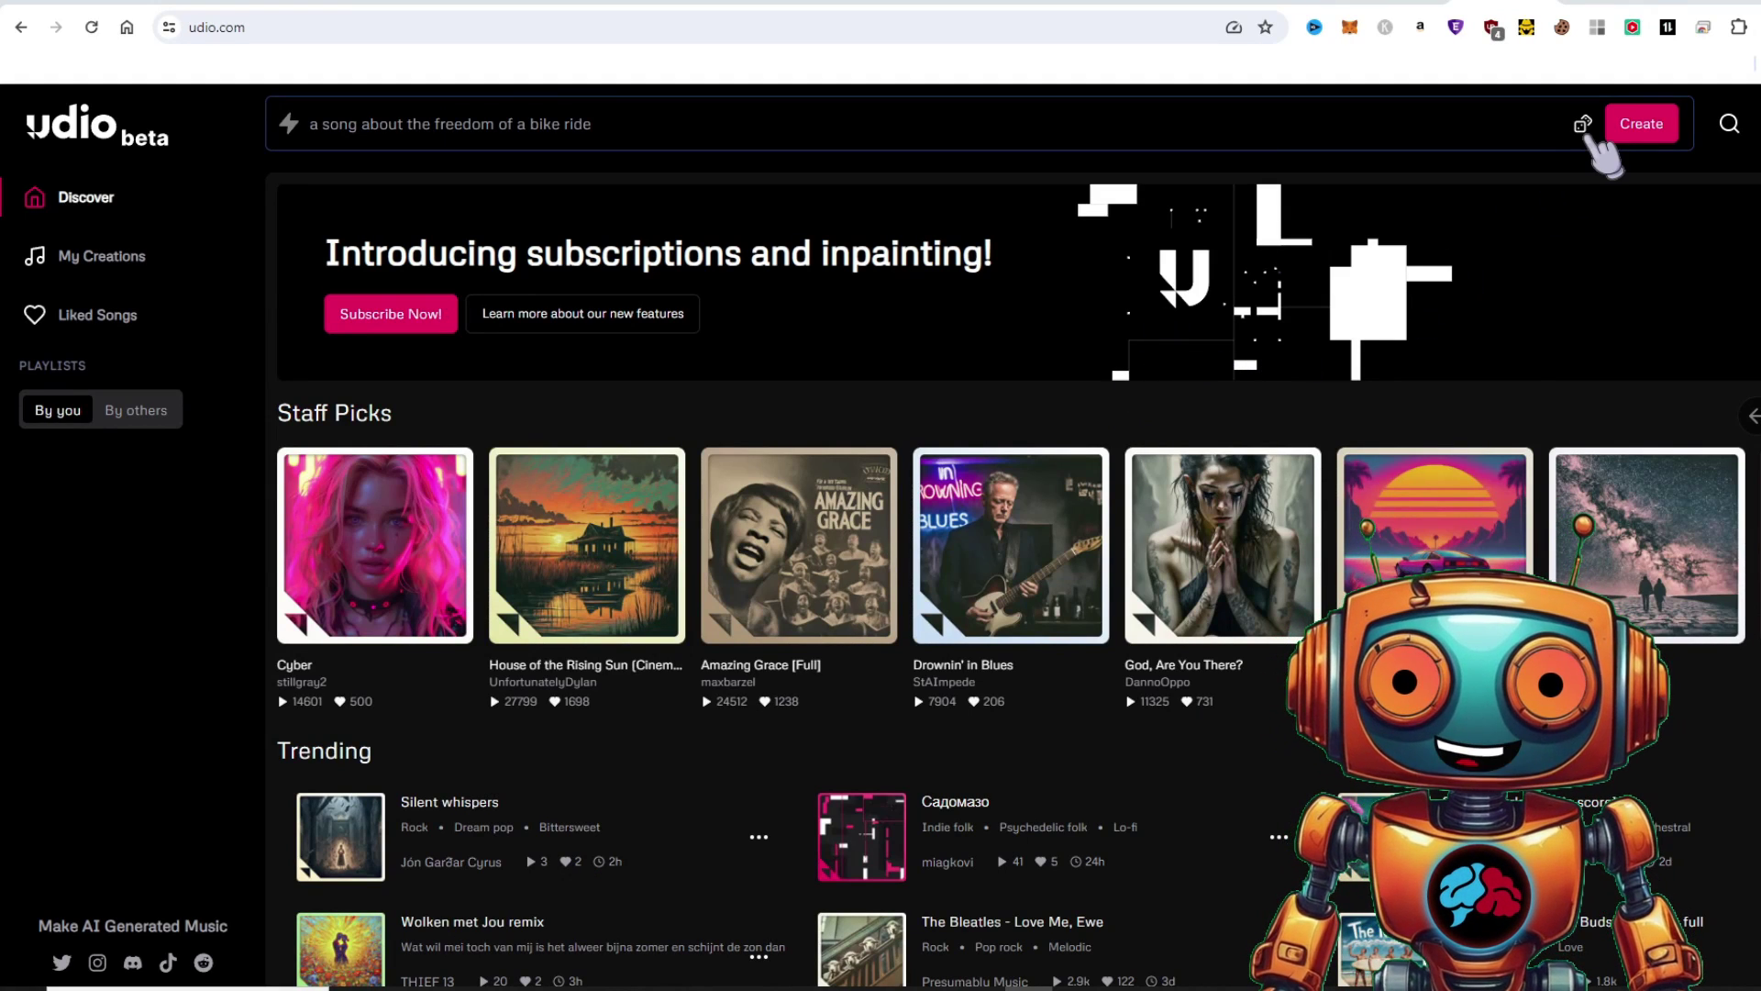
# Step: Generate songs from a random king's-secret-sadness prompt with the hip hop tag and auto-generated lyrics
pyautogui.click(1583, 123)
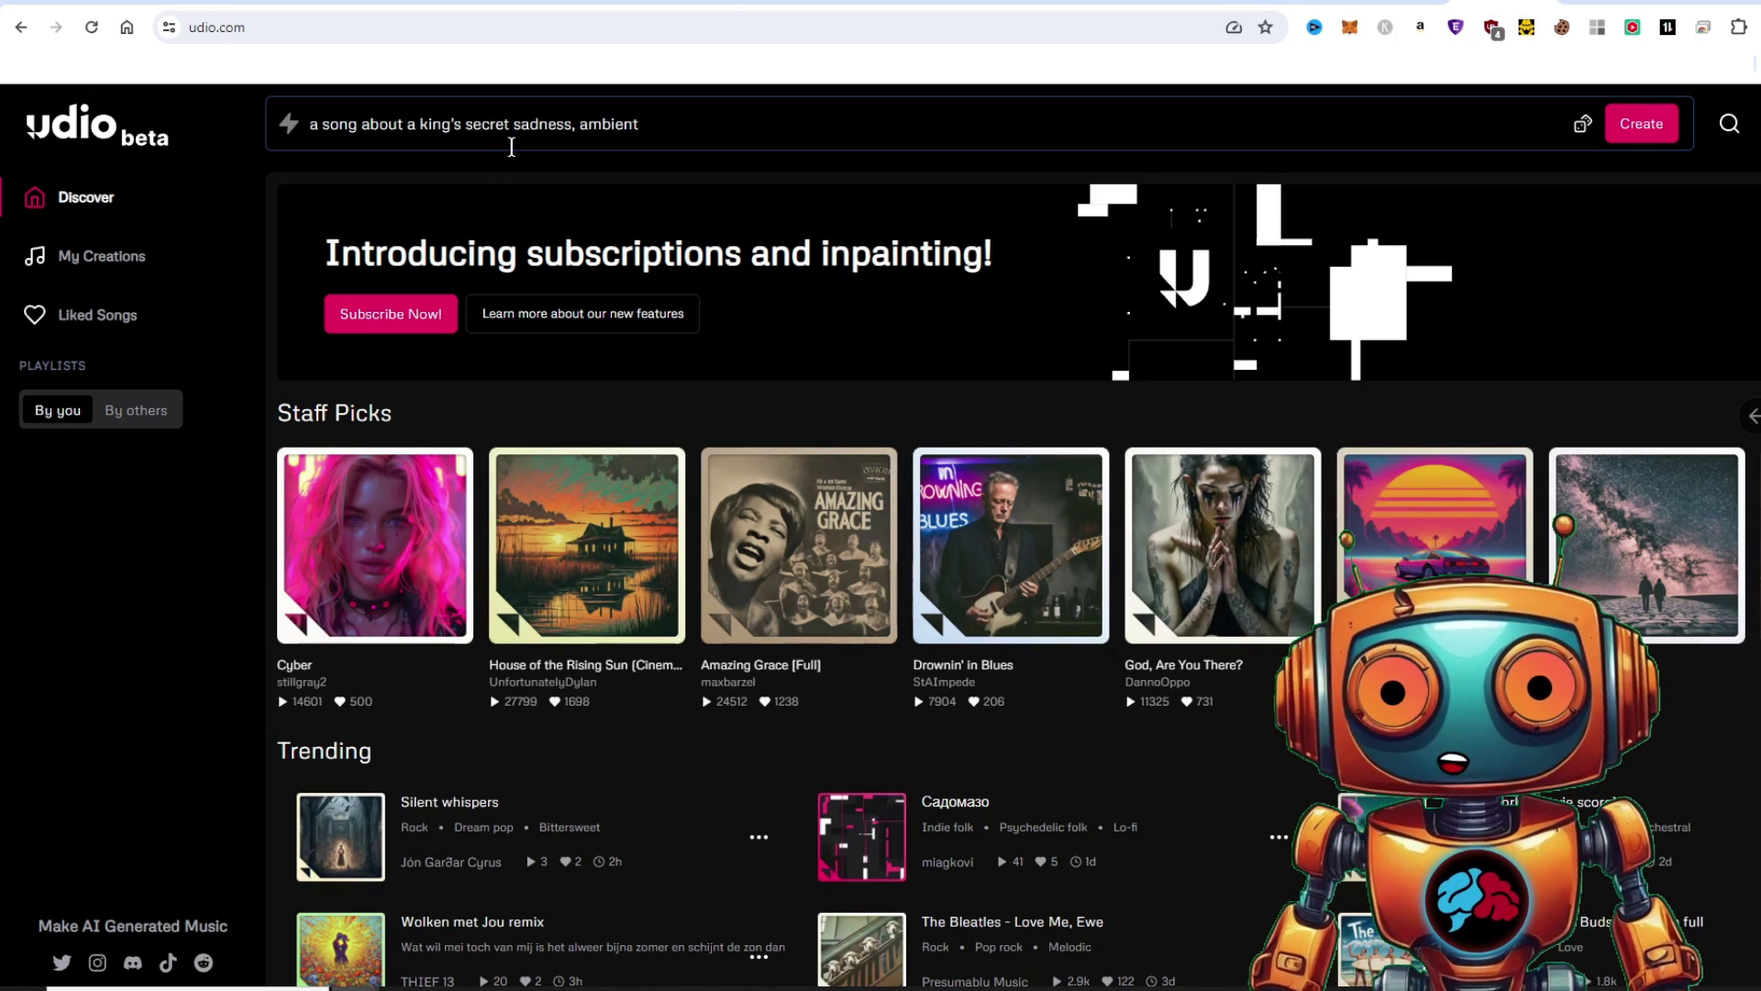
pyautogui.click(677, 127)
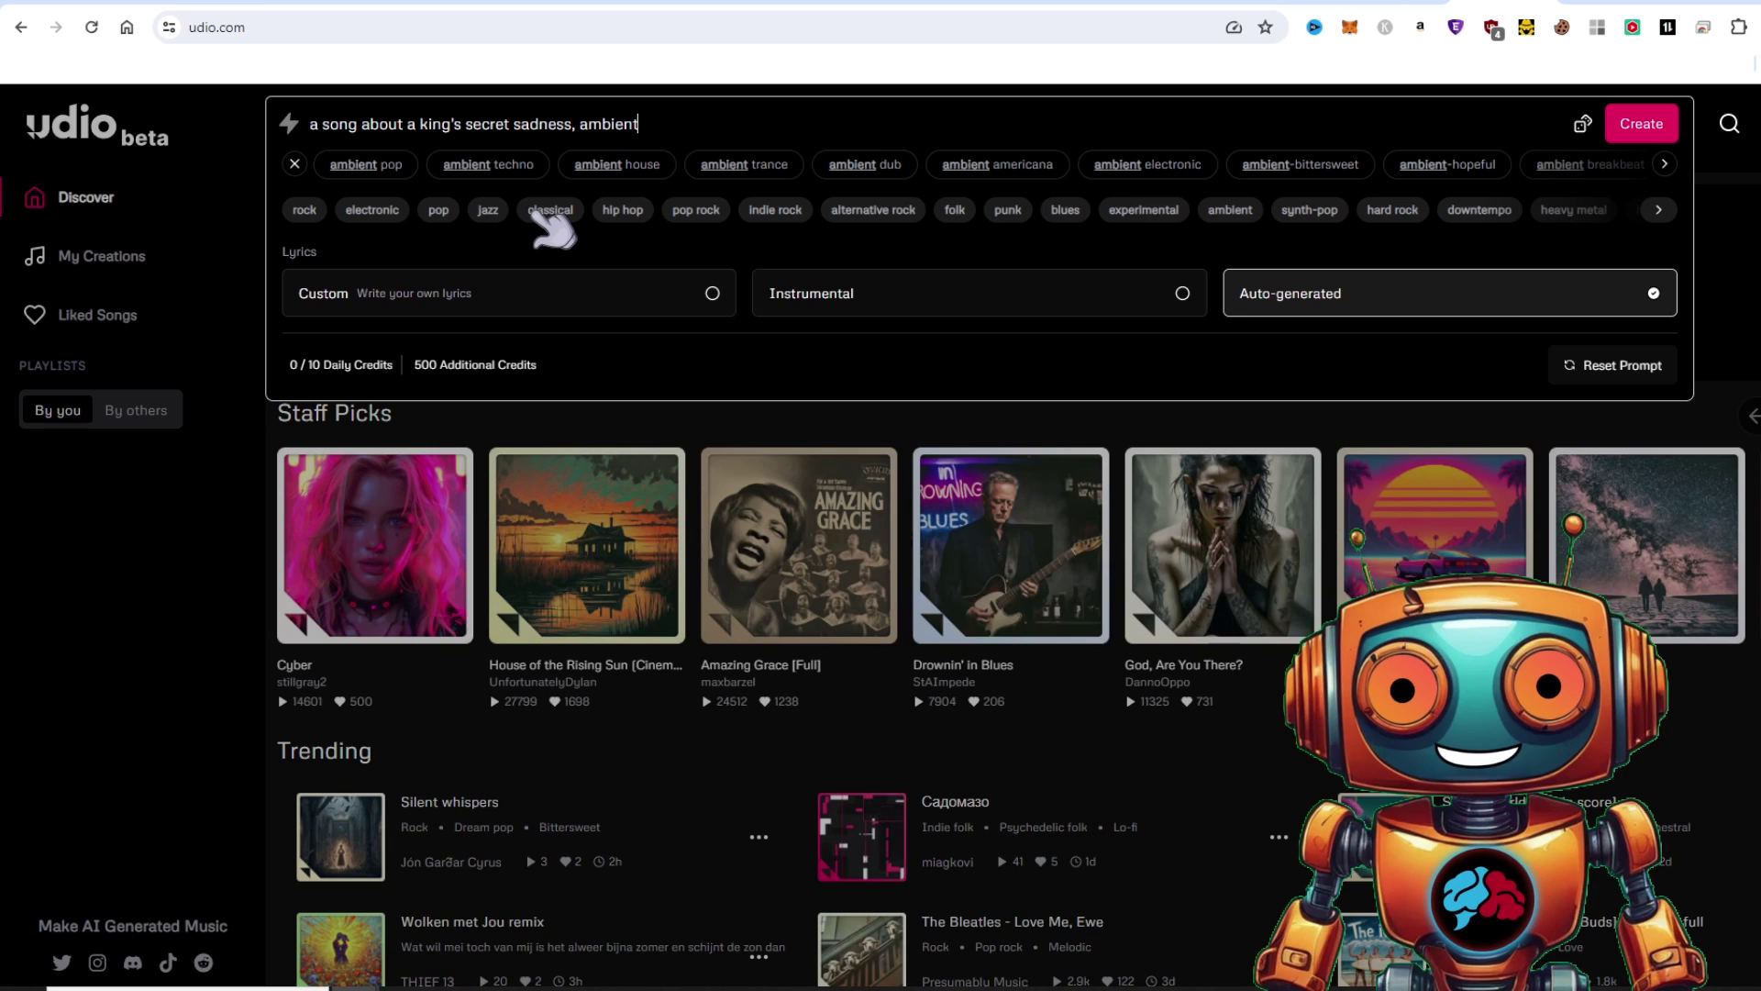
pyautogui.click(624, 211)
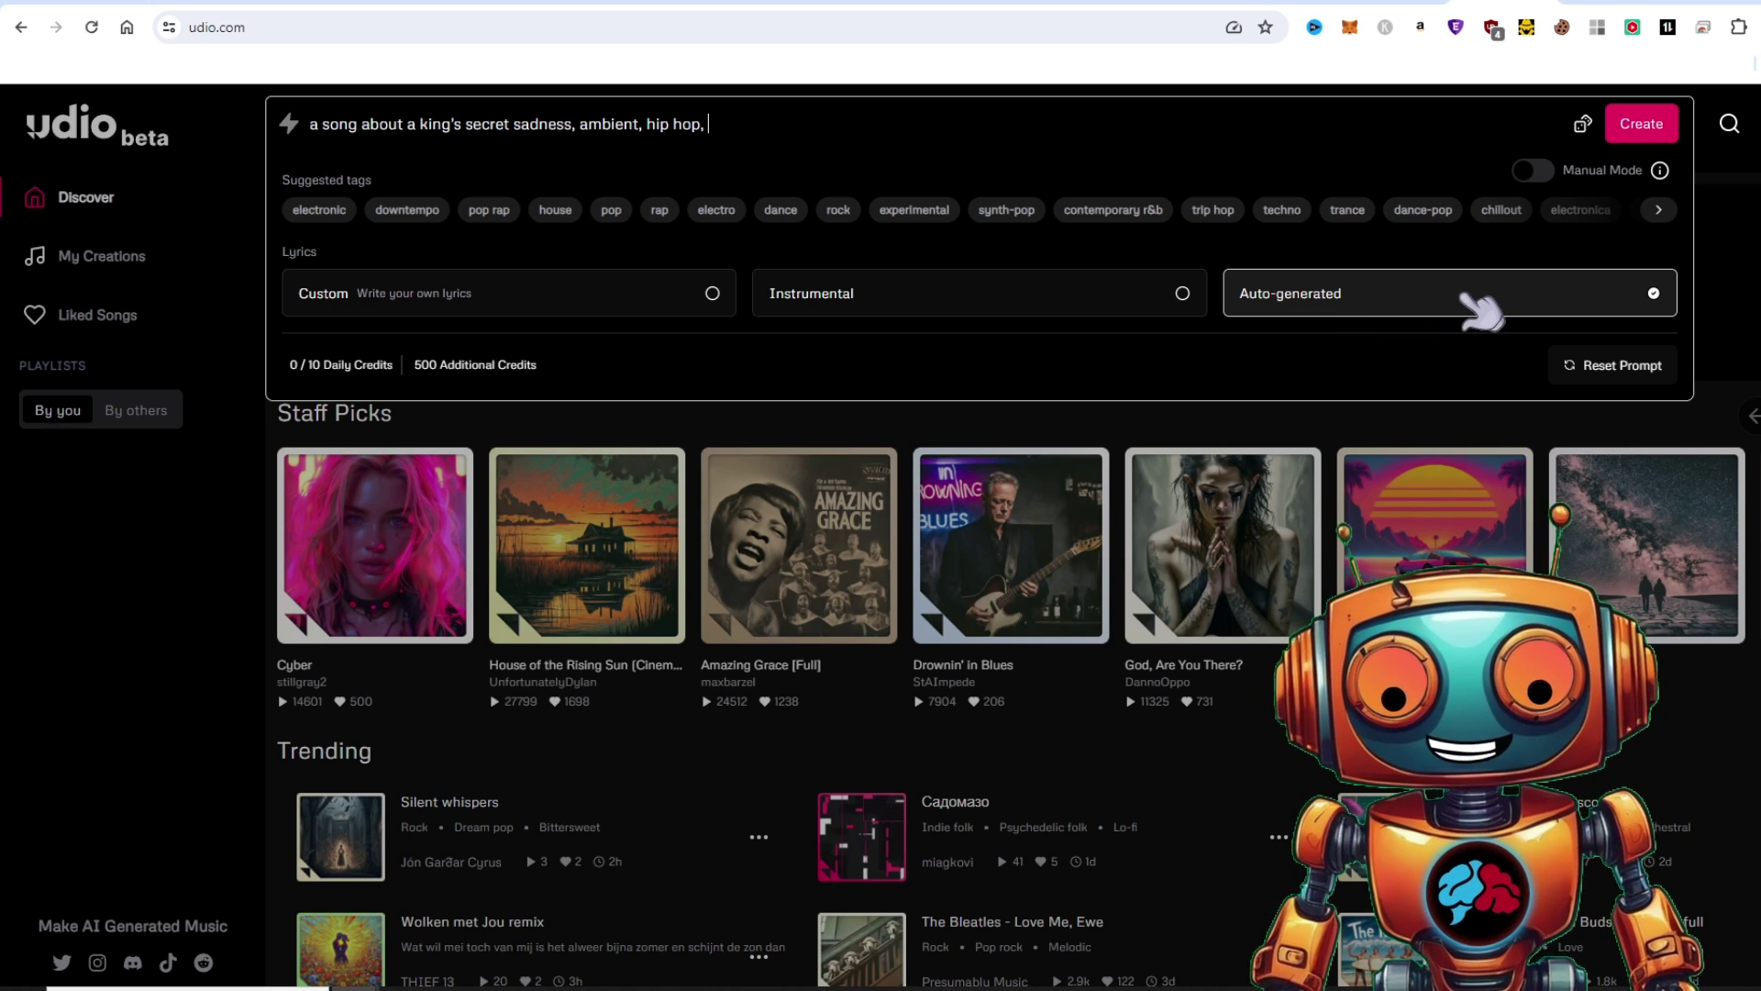
pyautogui.moveTo(1660, 170)
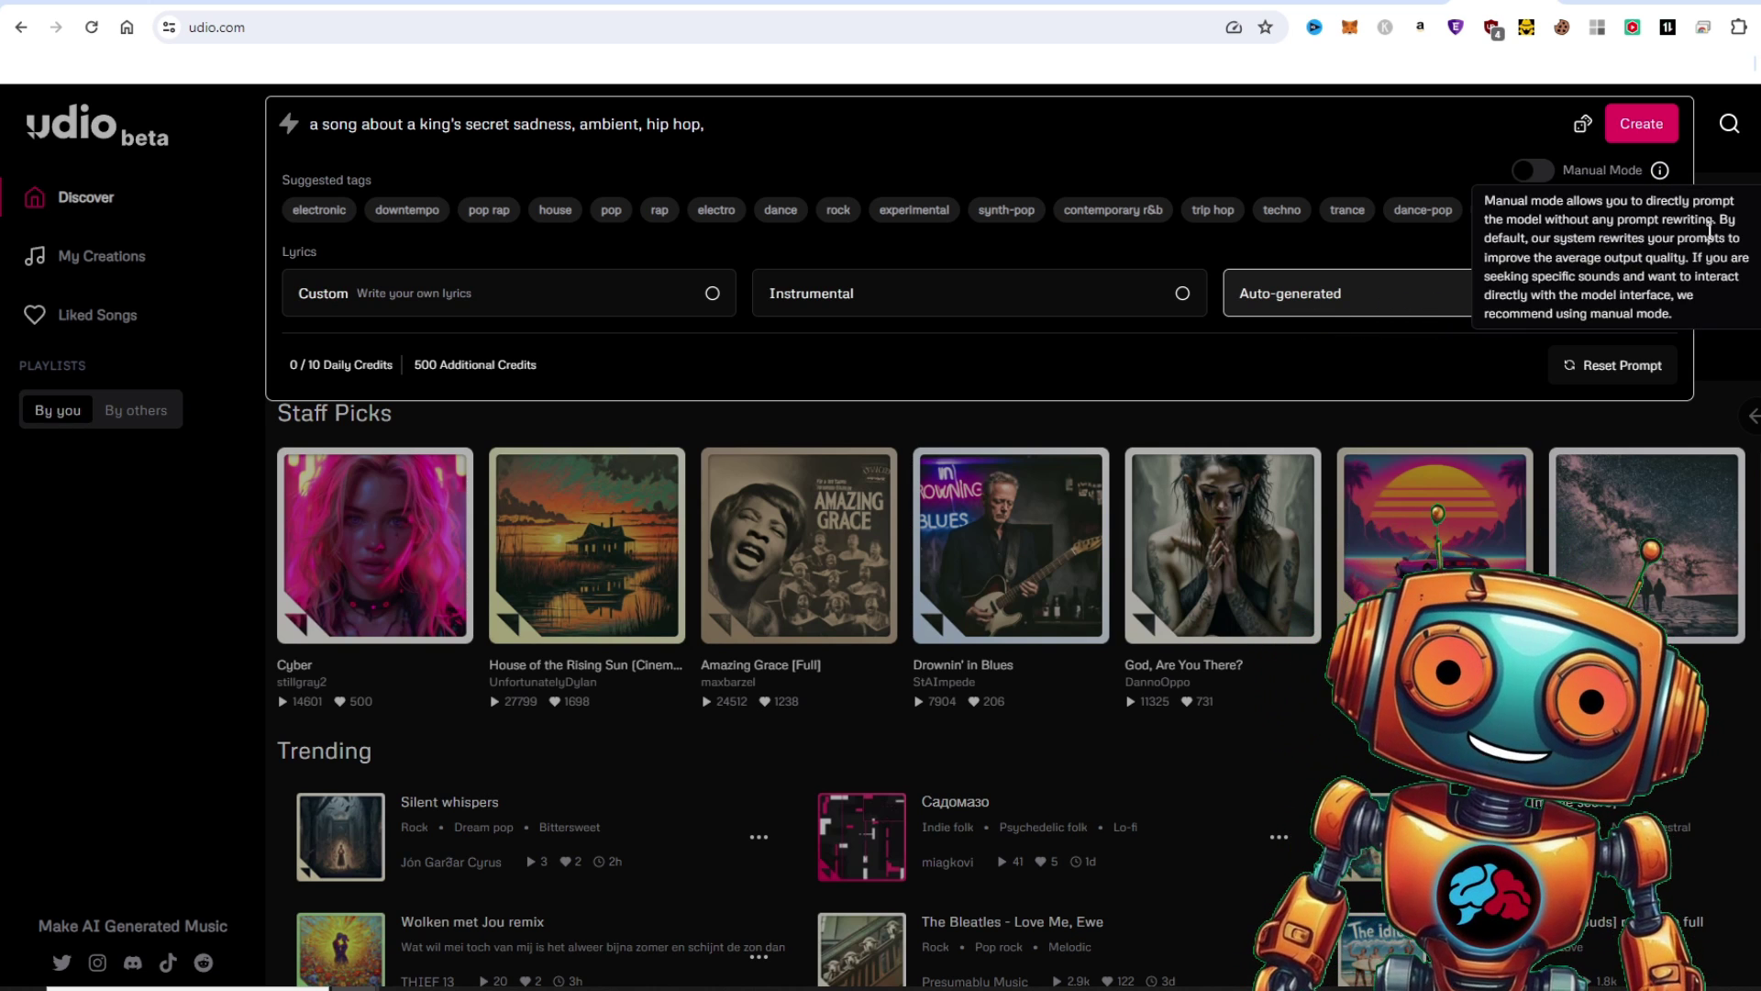
pyautogui.hotkey('ctrl', 'a')
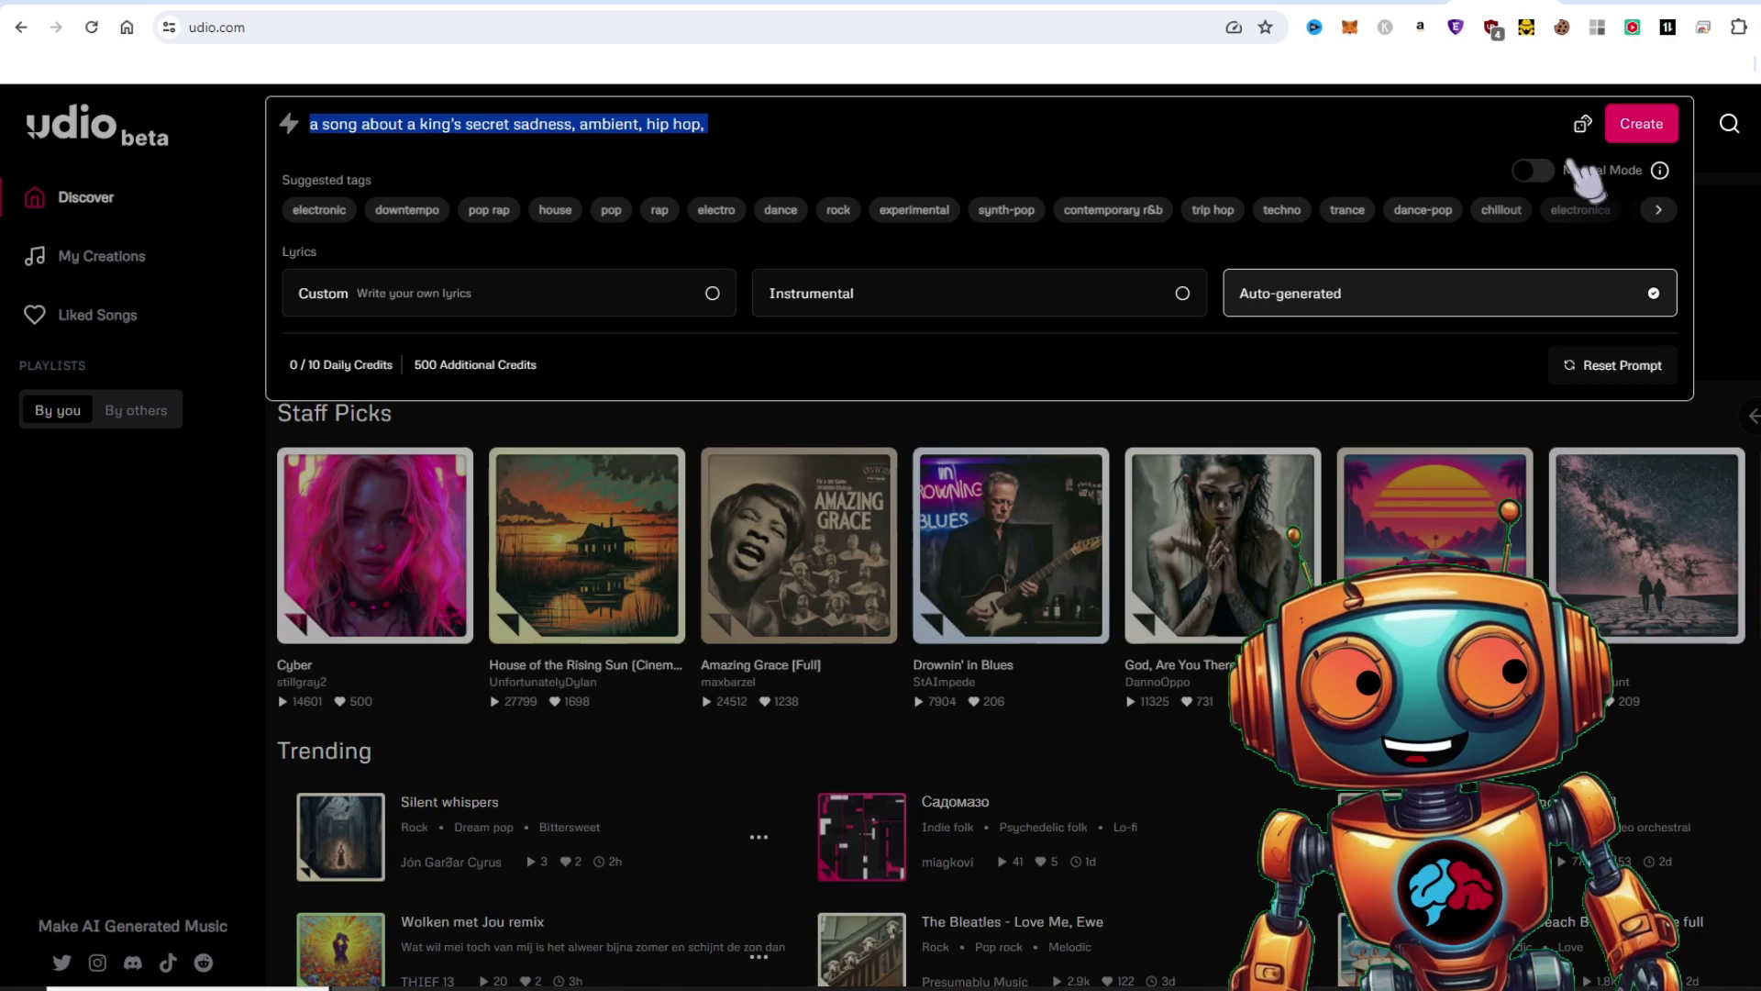
pyautogui.press('Right')
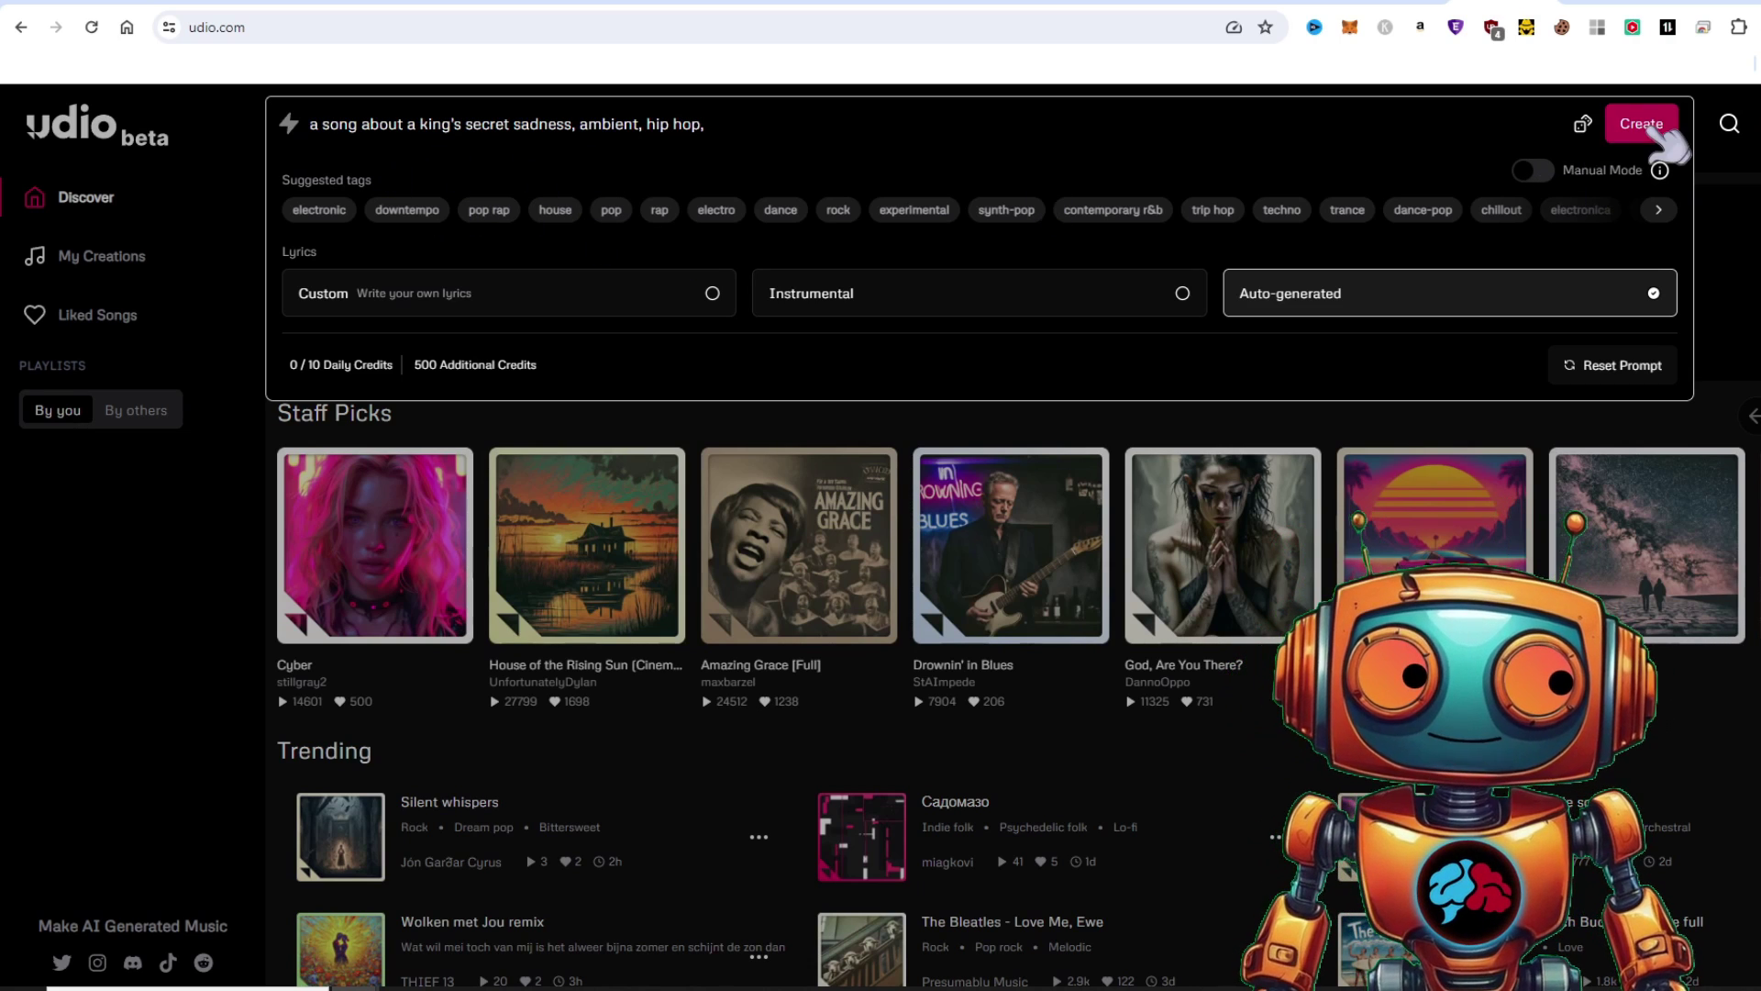
pyautogui.click(1647, 126)
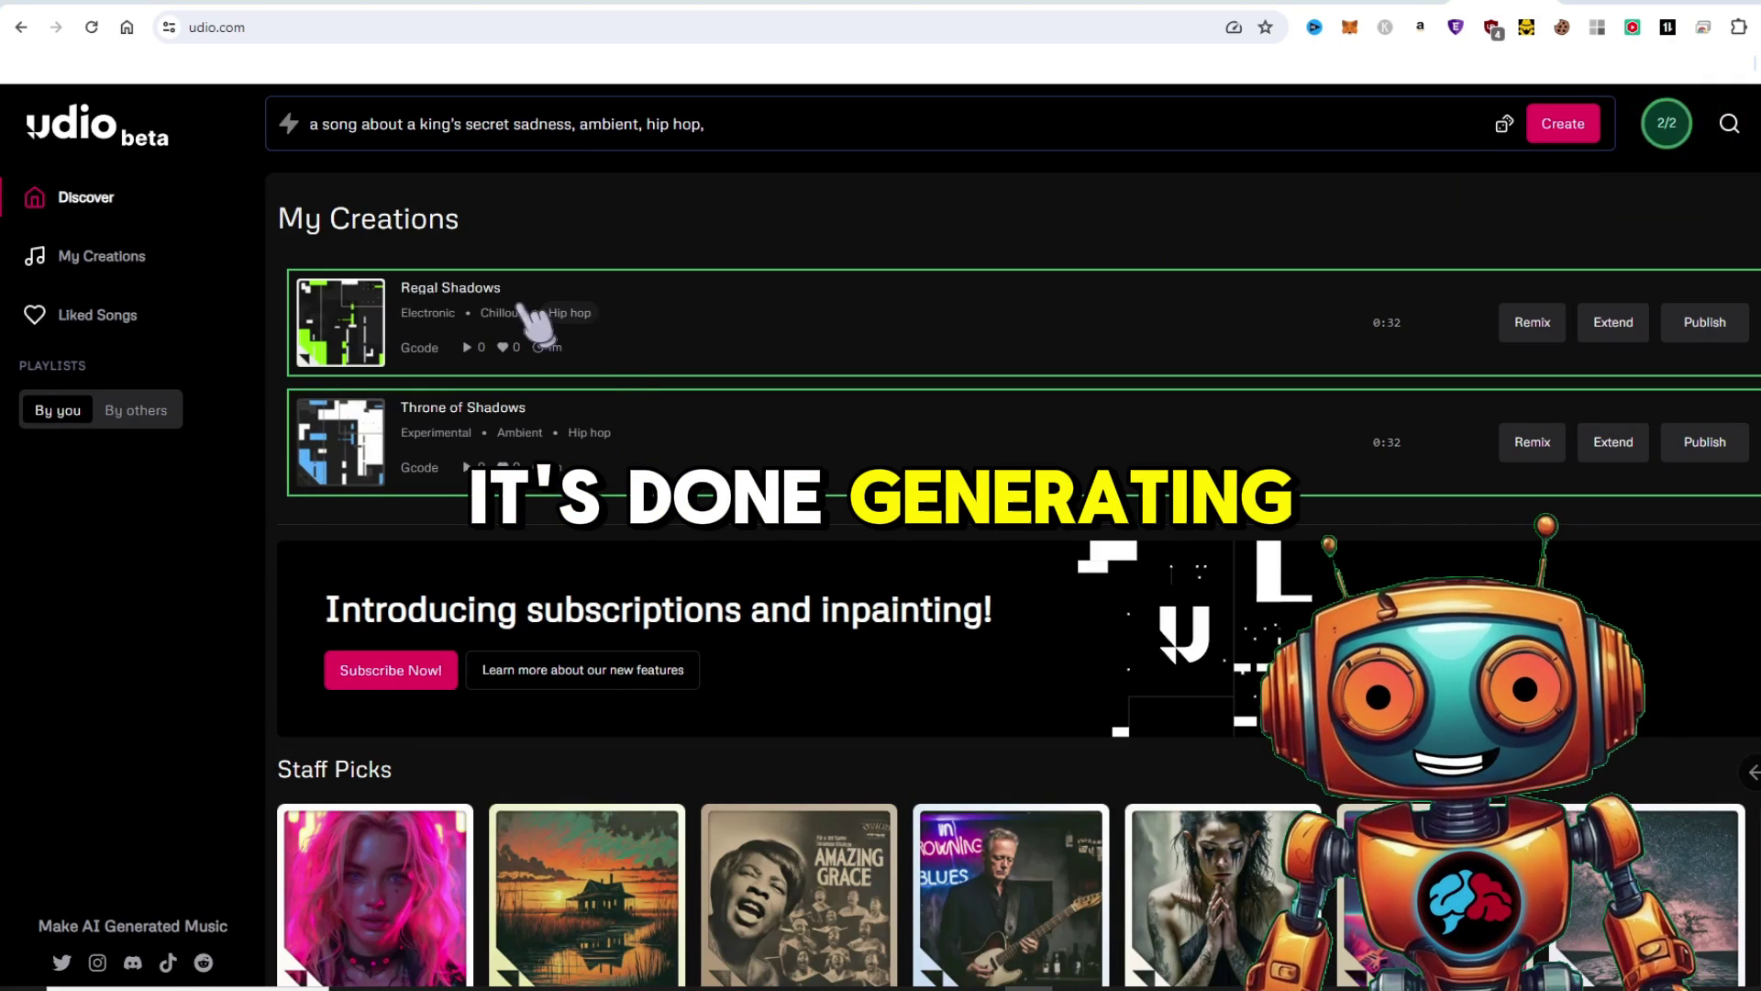
# Step: Play the Regal Shadows track from My Creations
pyautogui.click(339, 321)
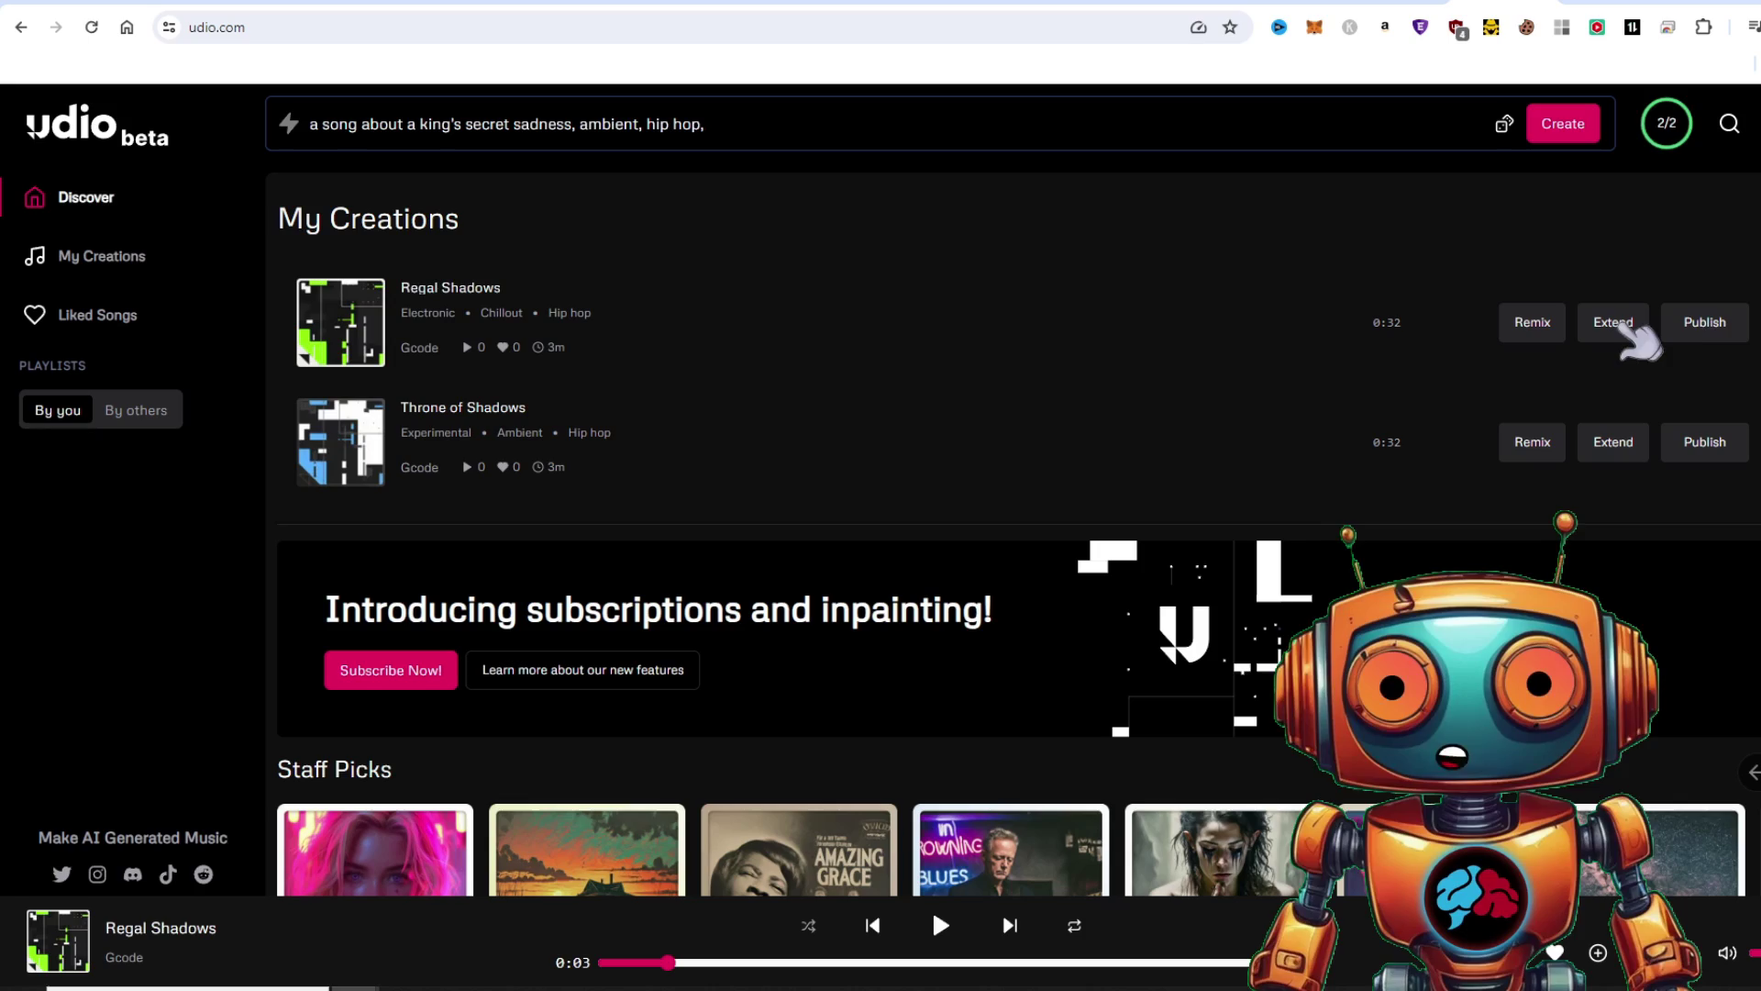
# Step: Extend Regal Shadows with a section added after, using auto-generated lyrics
pyautogui.scroll(-15, 542, 425)
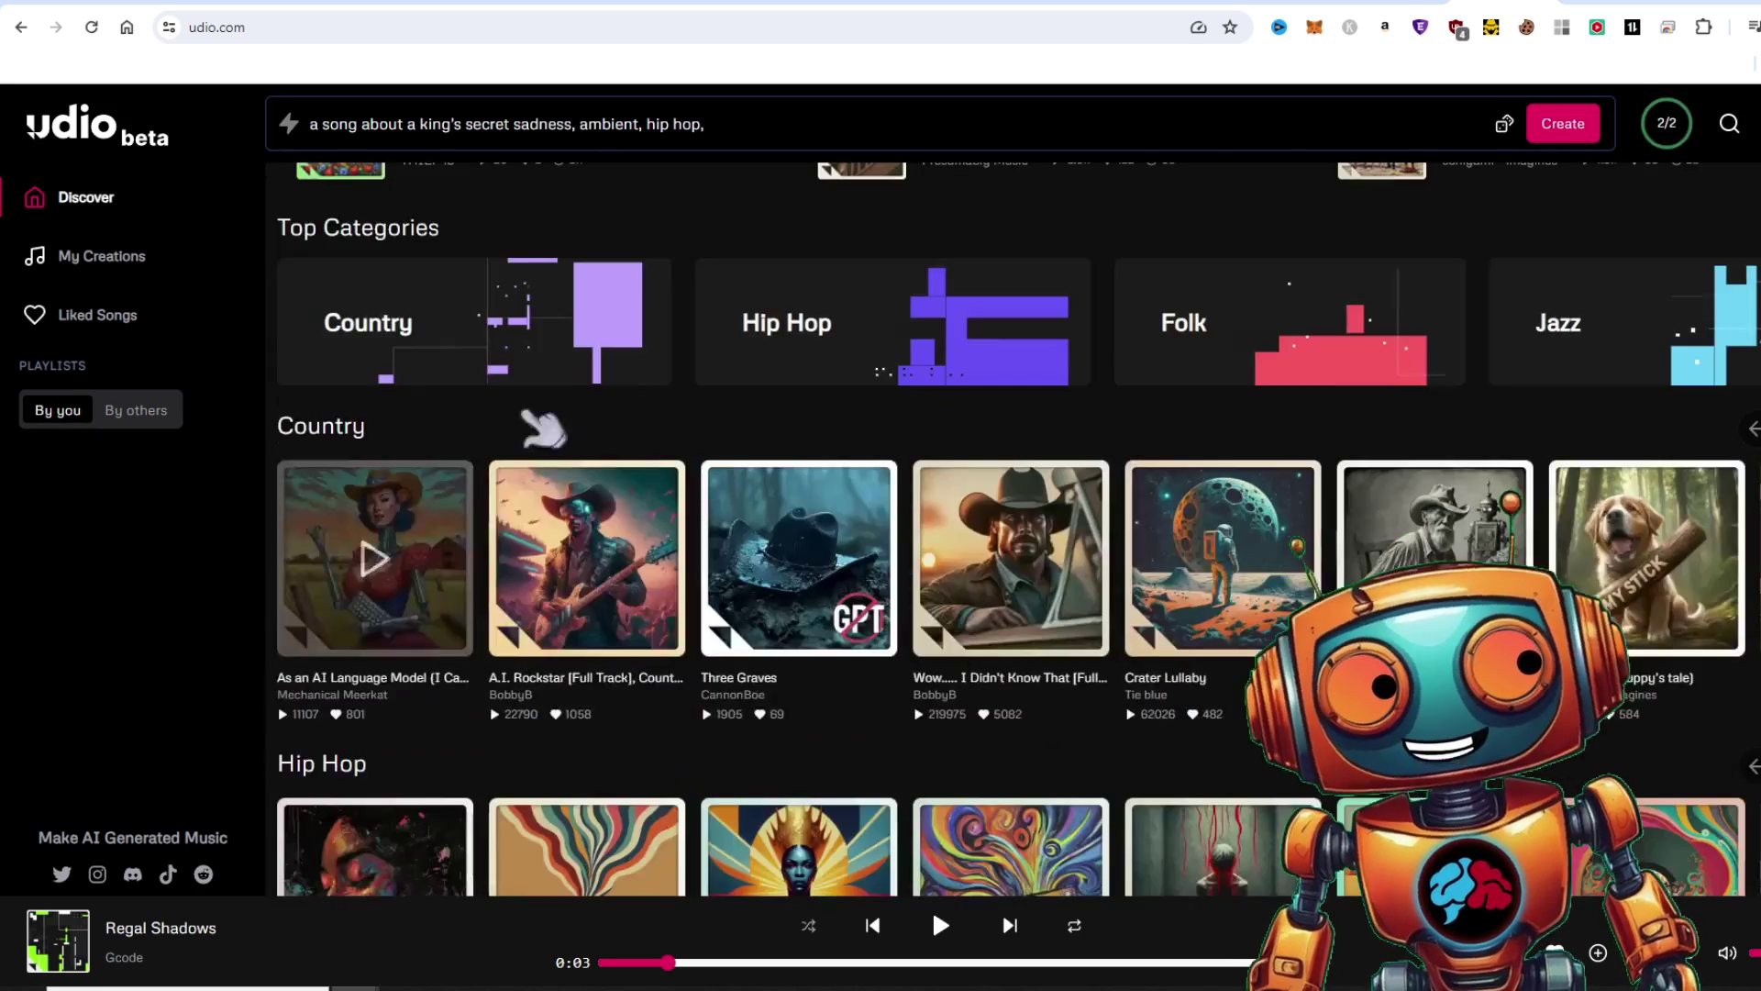
pyautogui.scroll(10, 1113, 734)
pyautogui.scroll(7, 1113, 734)
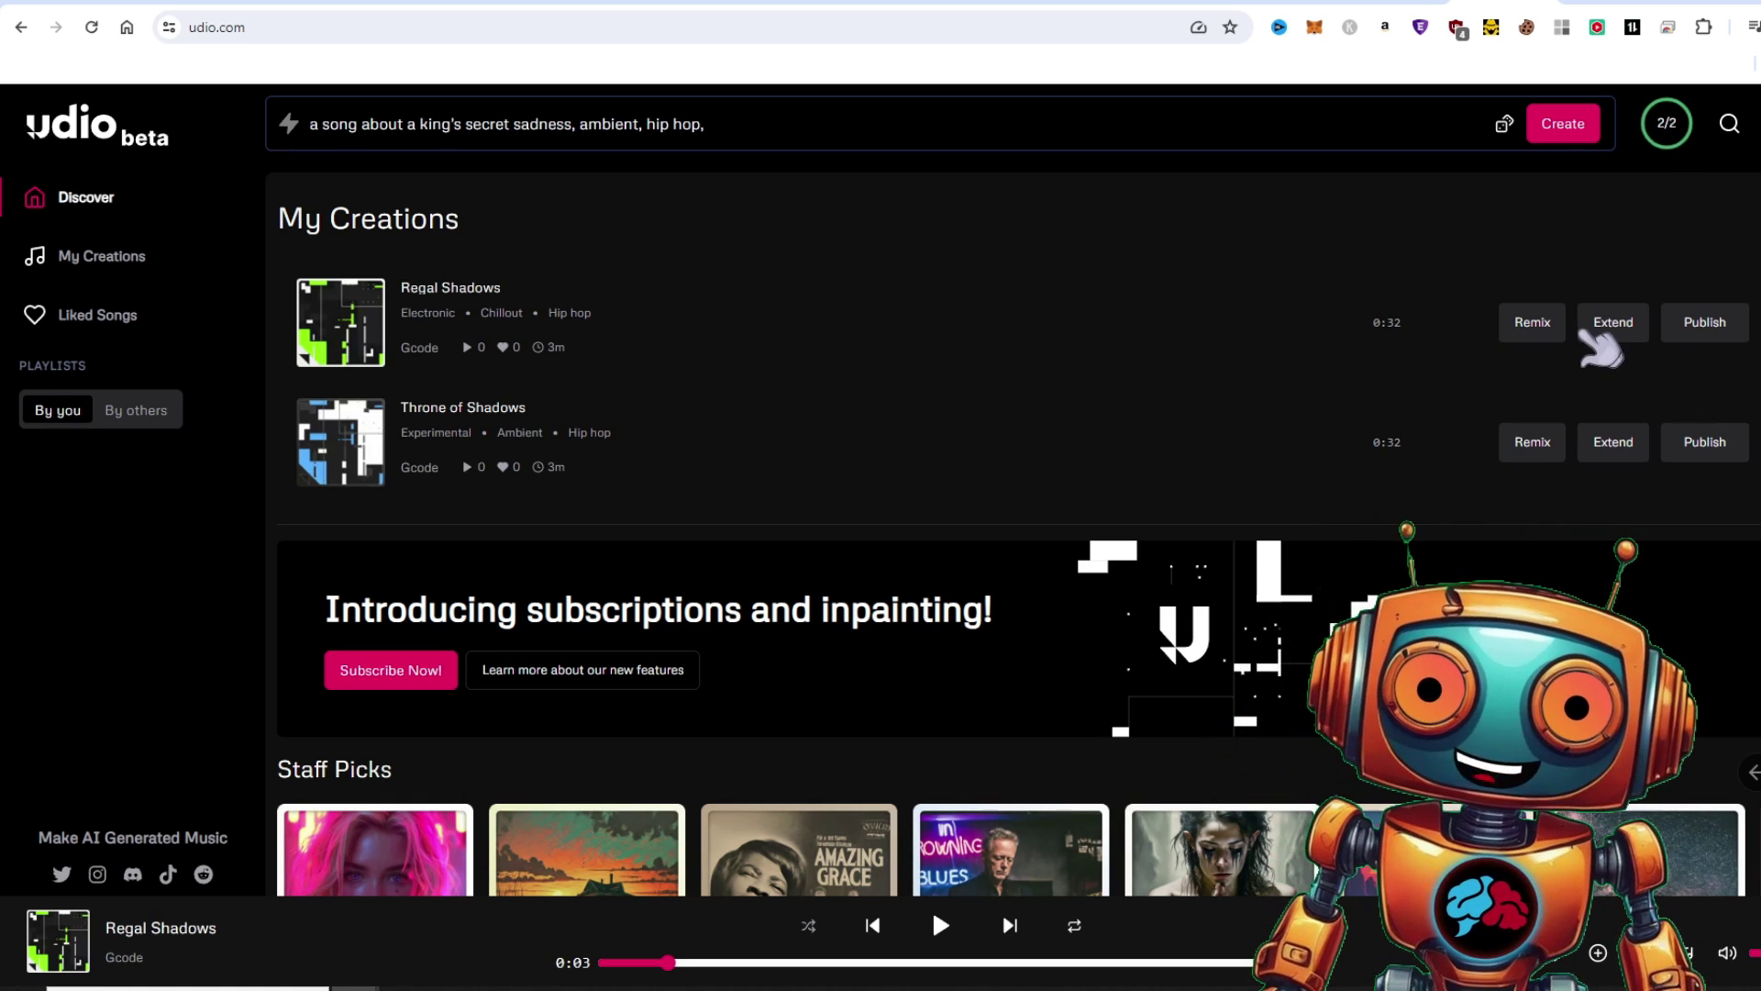
pyautogui.click(1613, 323)
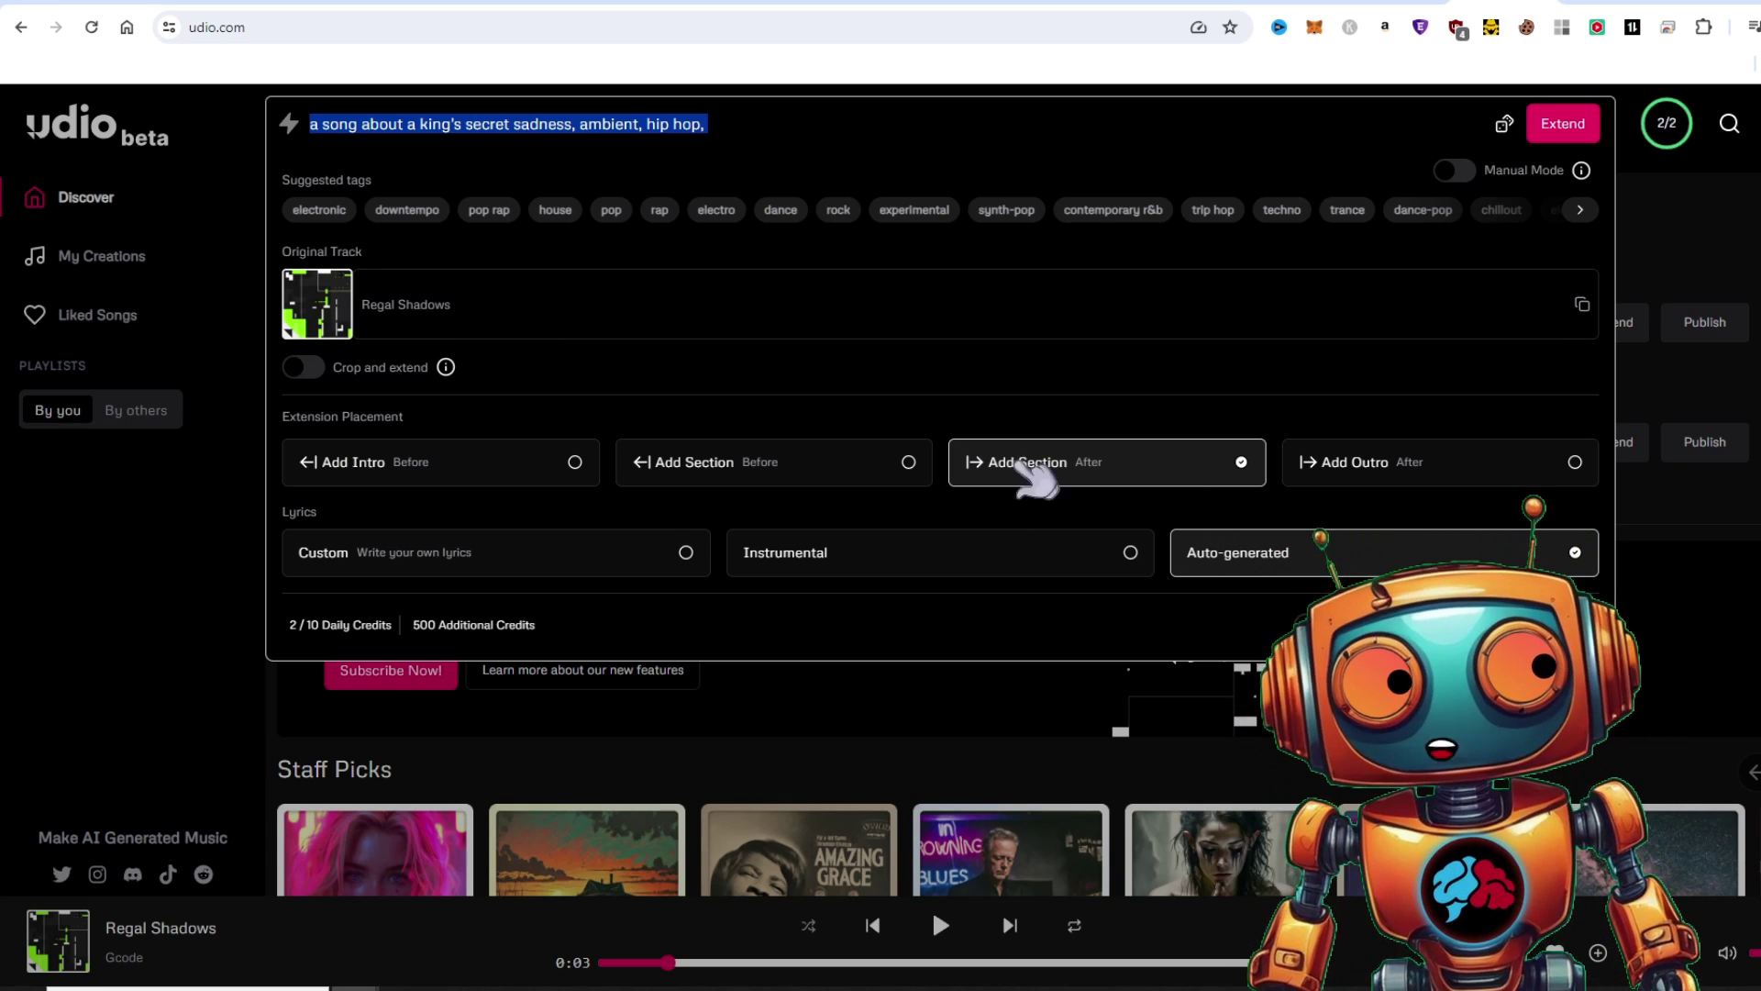
pyautogui.click(1562, 122)
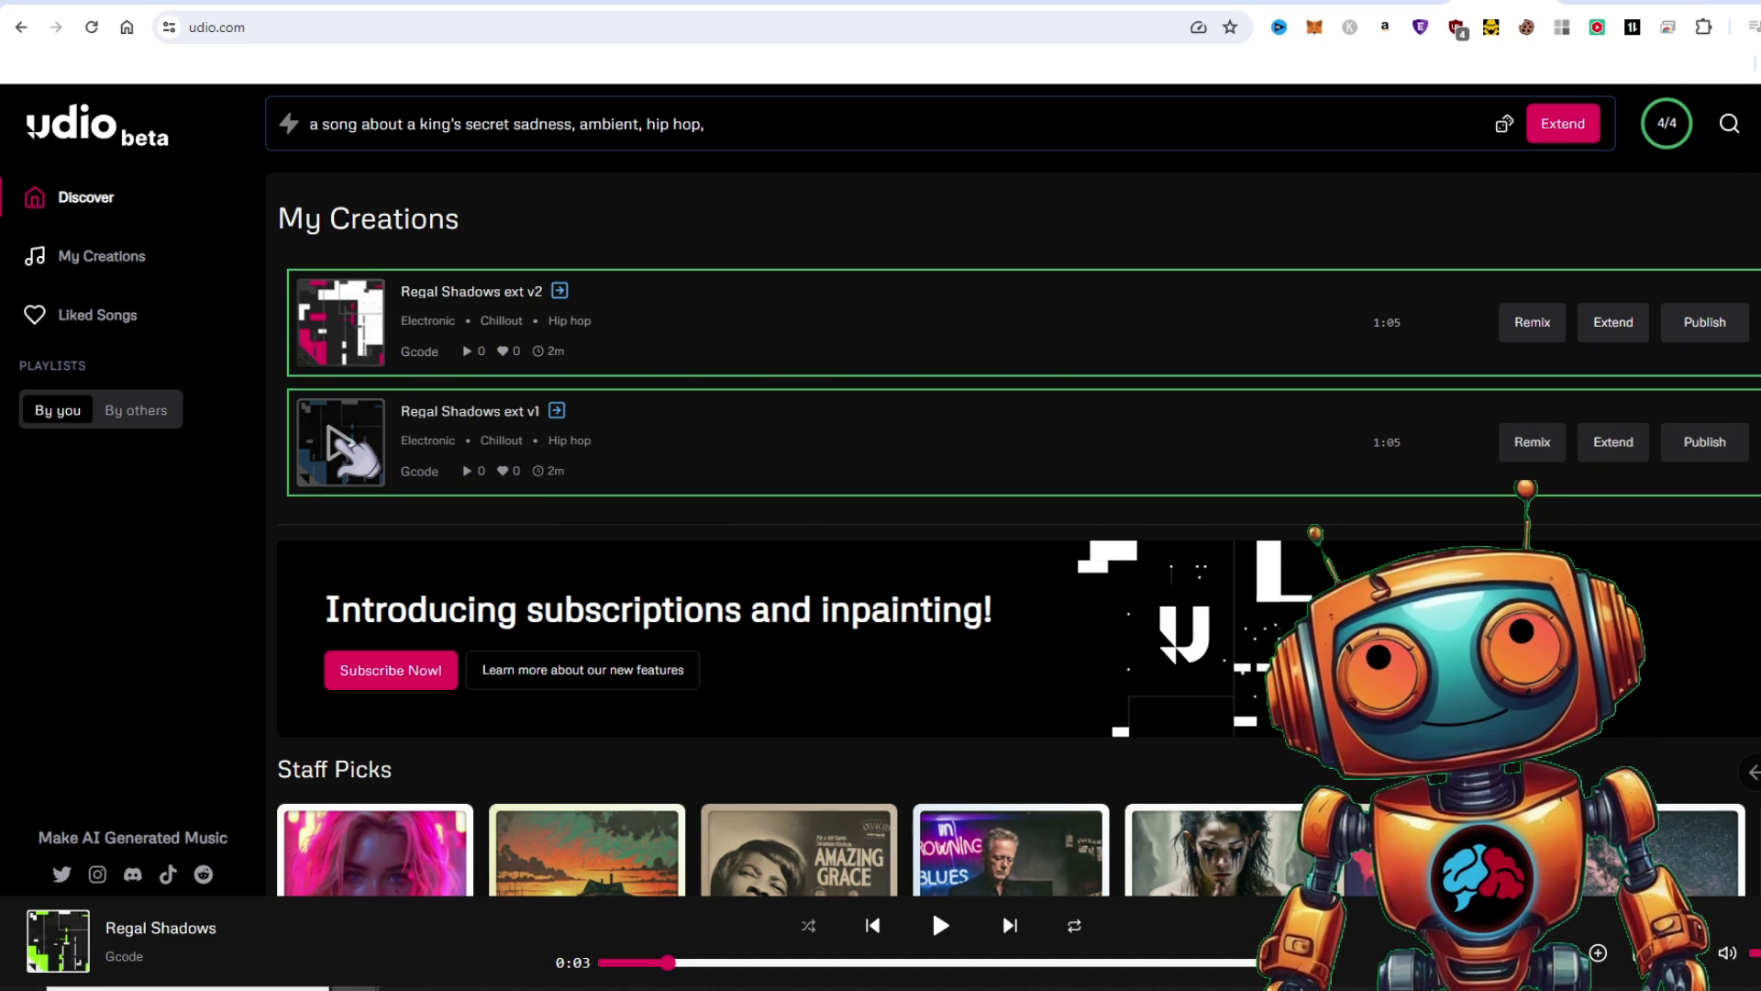
# Step: Play Regal Shadows ext v1 through to its 1:05 end
pyautogui.click(332, 433)
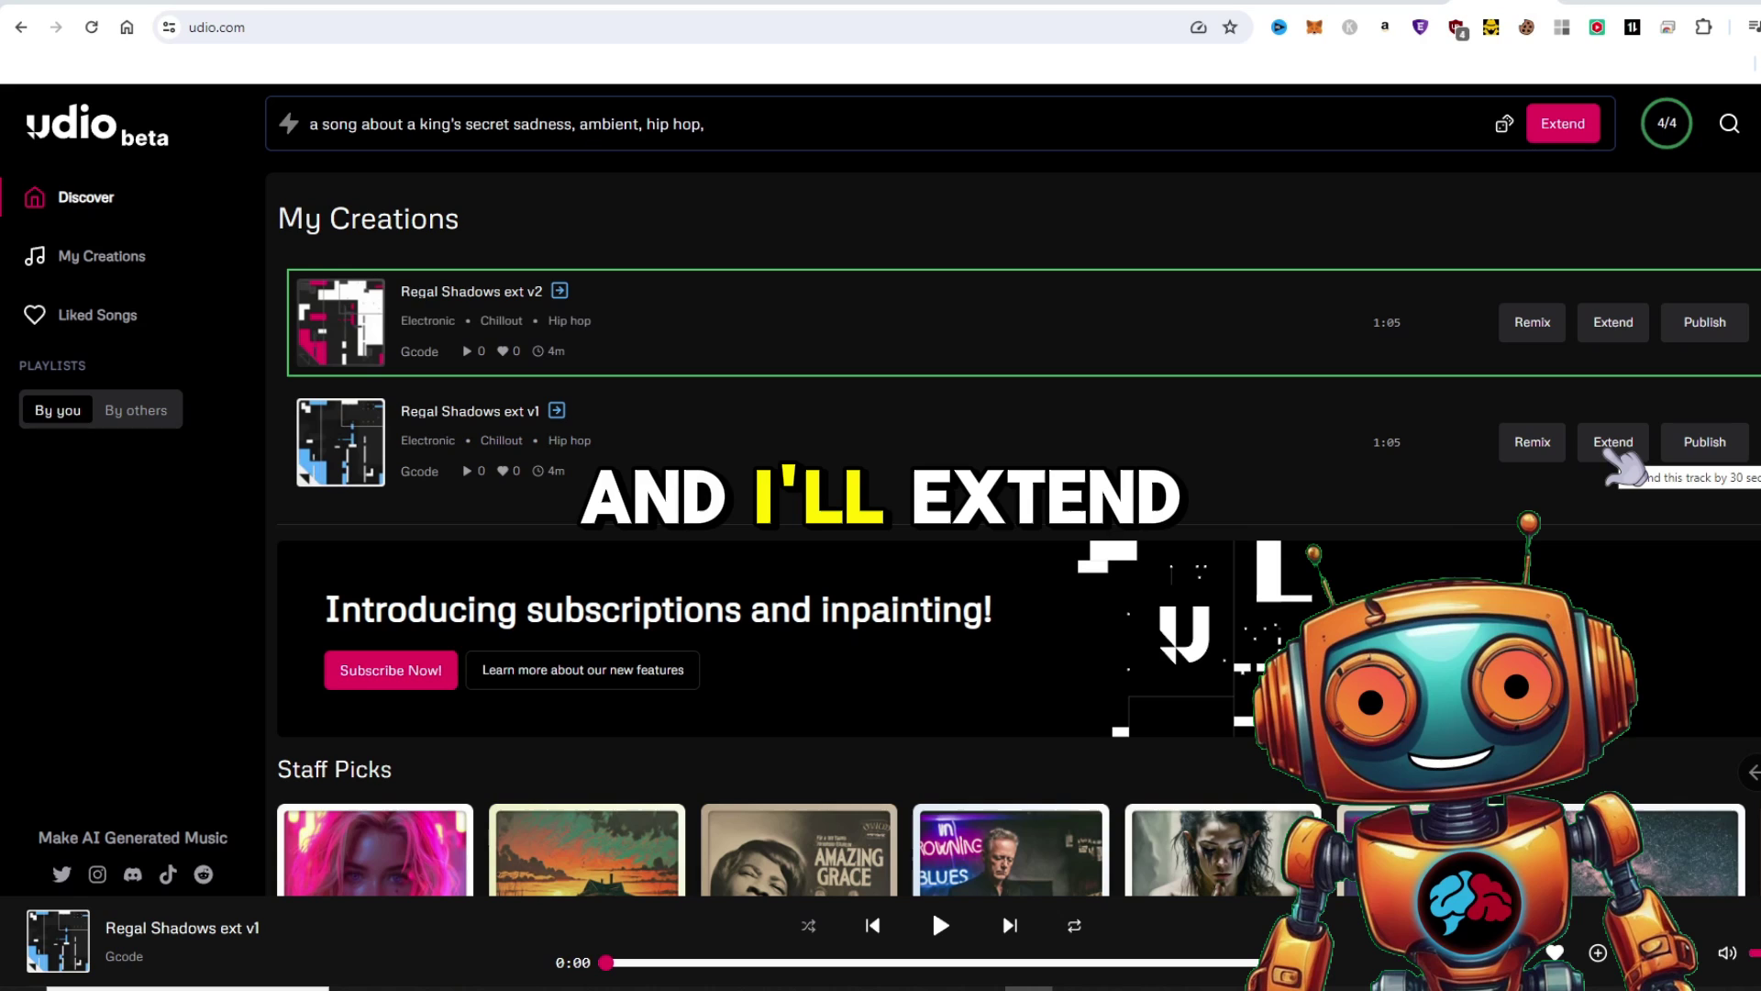
# Step: Extend ext v1 with another section after, then preview ext v1.2 from 1:09
pyautogui.click(1614, 442)
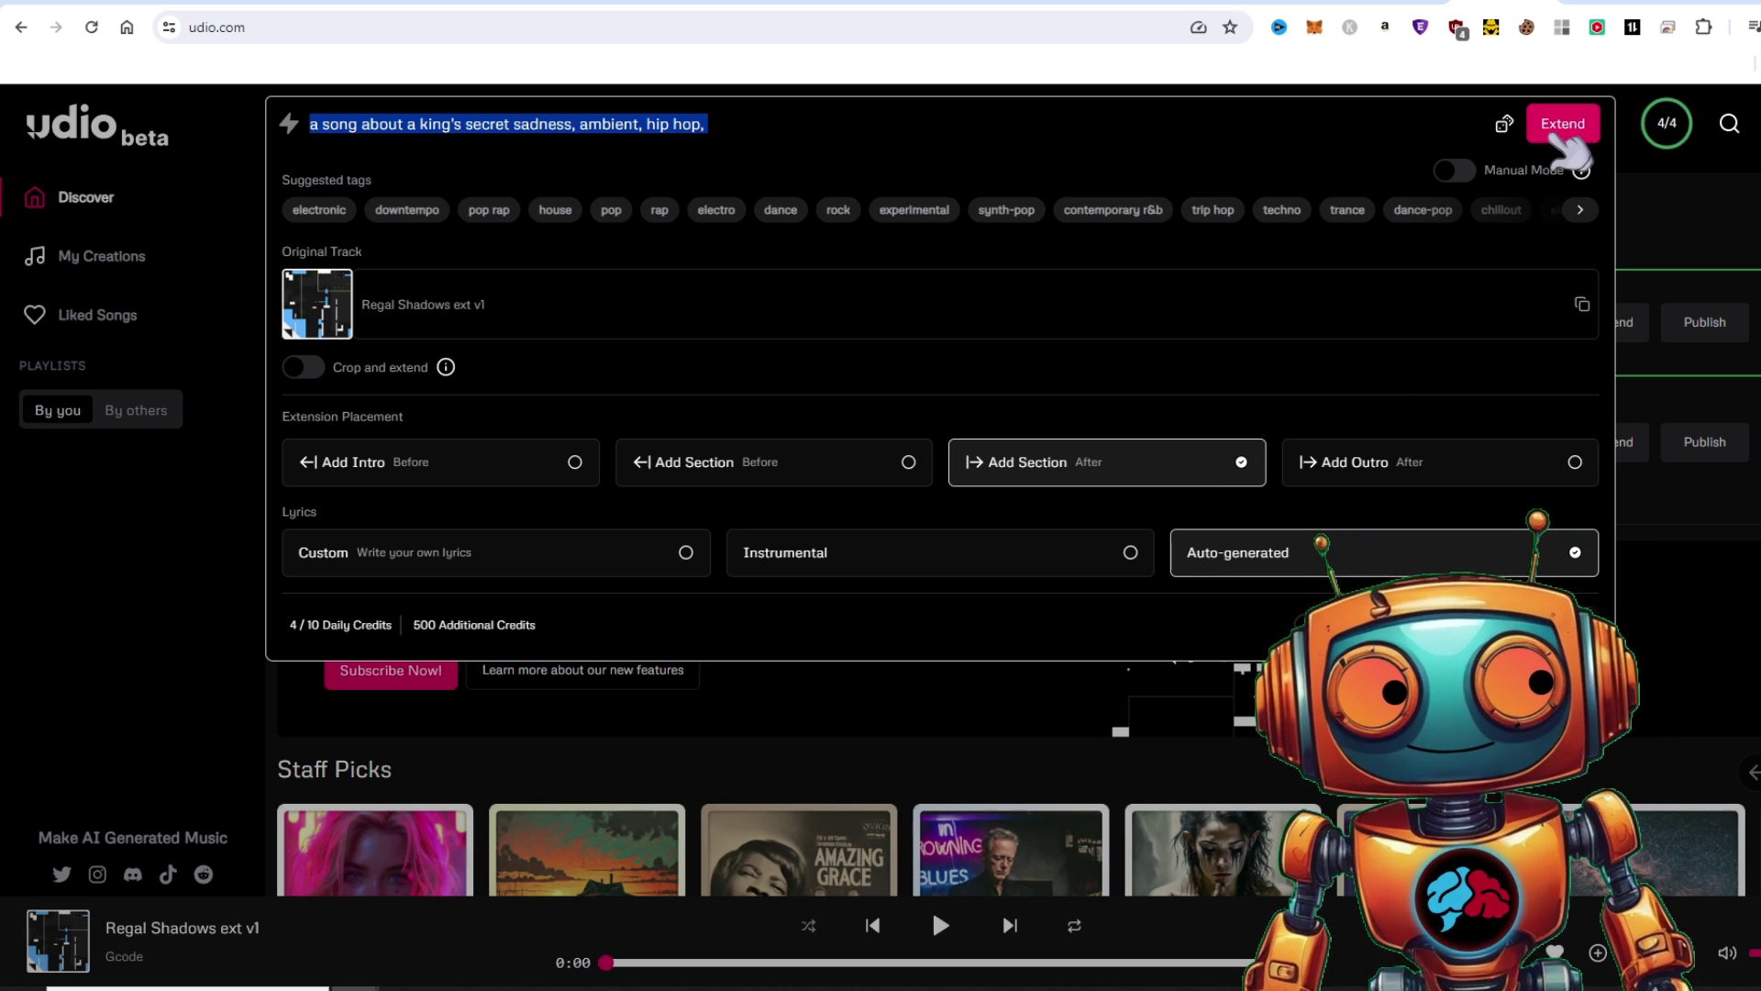
pyautogui.click(1560, 138)
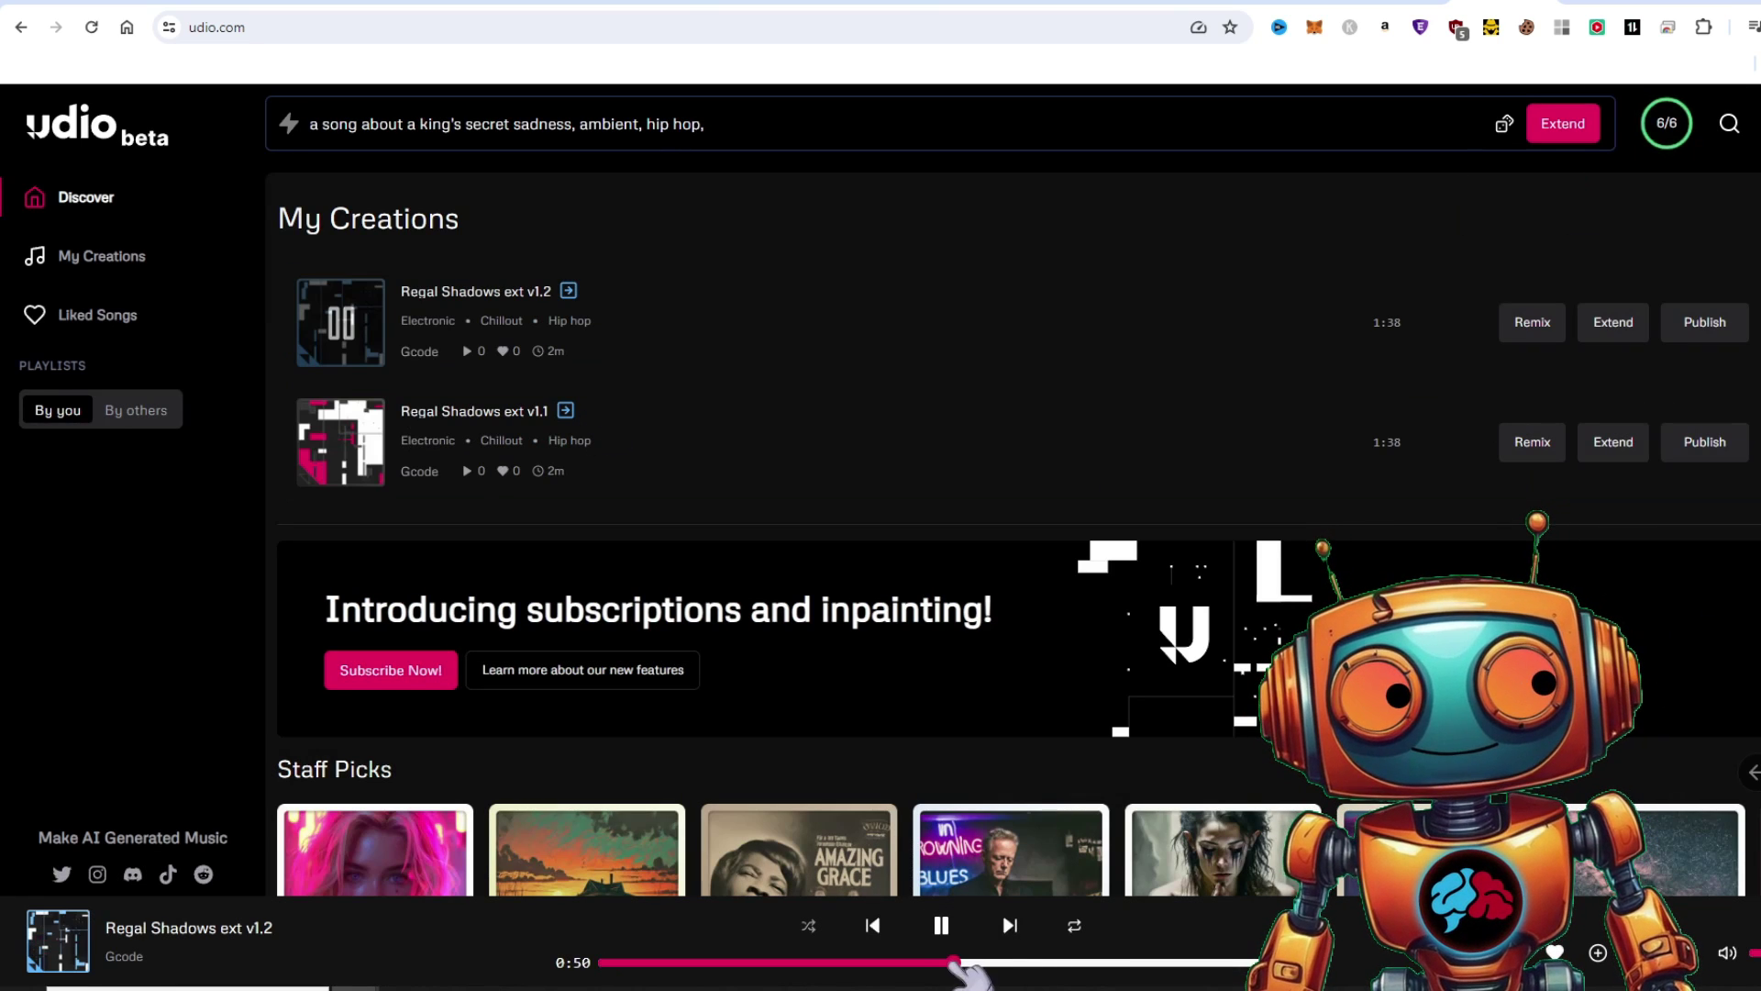
pyautogui.moveTo(956, 963); pyautogui.dragTo(1078, 963)
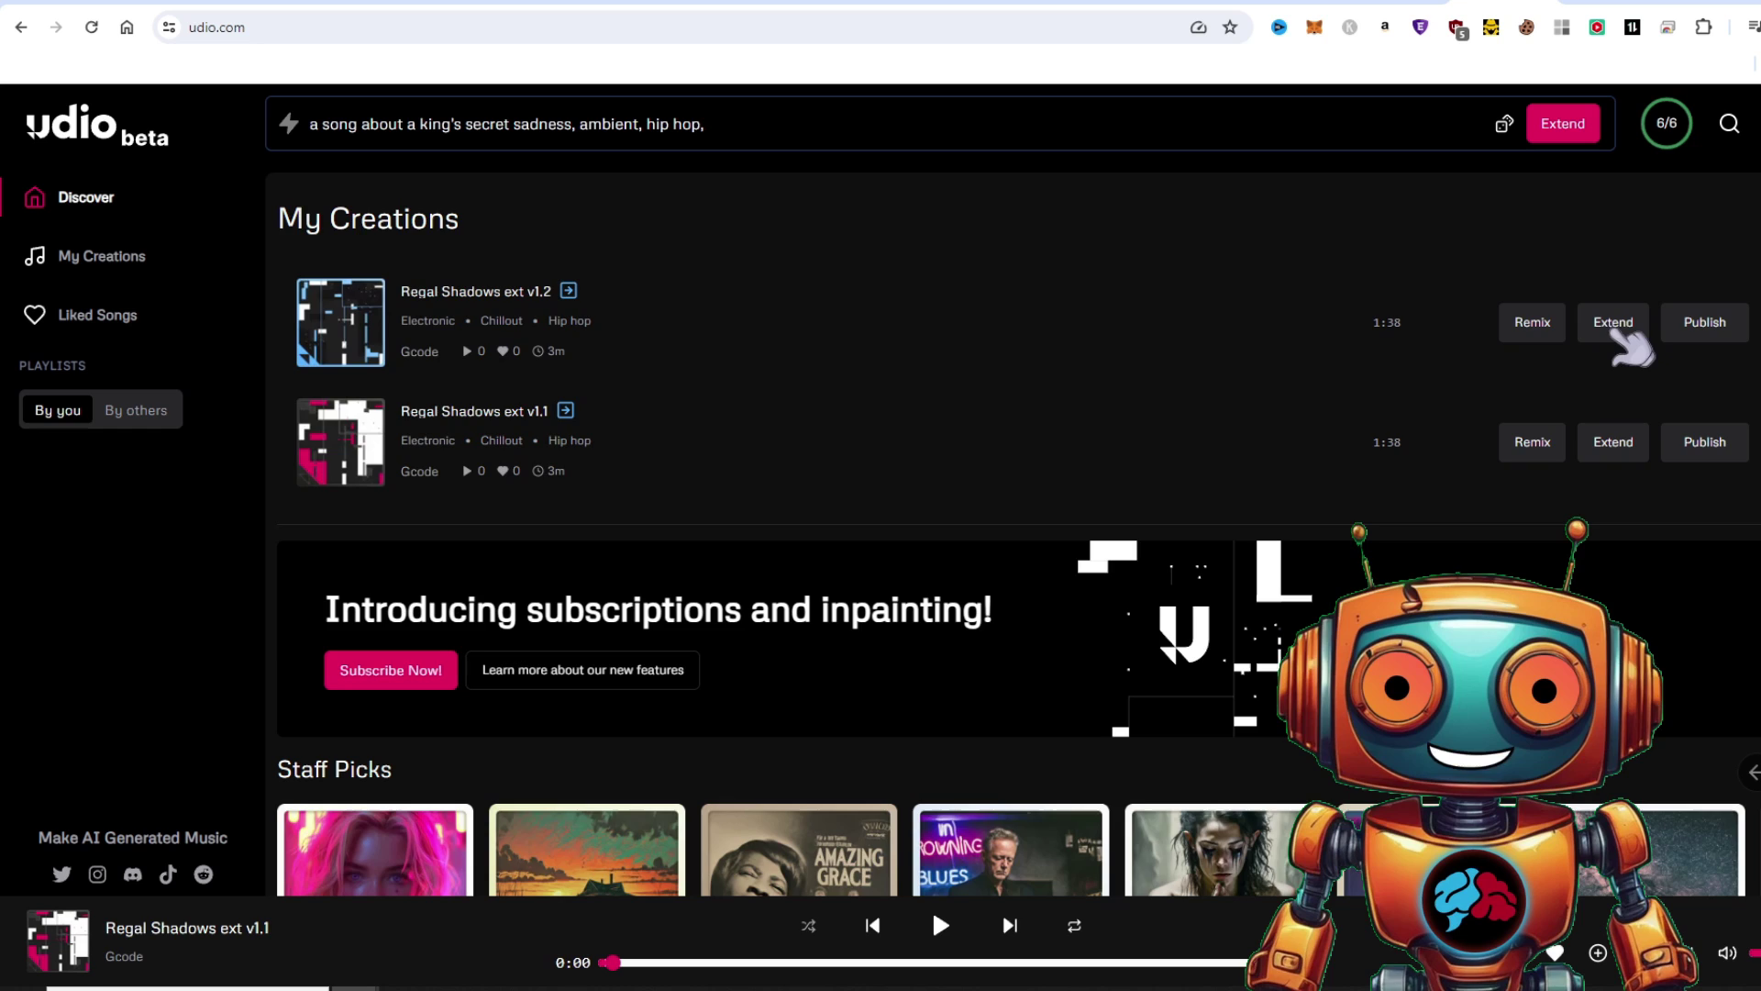
# Step: Add an outro to ext v1.2 and preview ext v1.2.2 from 1:39
pyautogui.click(1616, 330)
pyautogui.click(1468, 470)
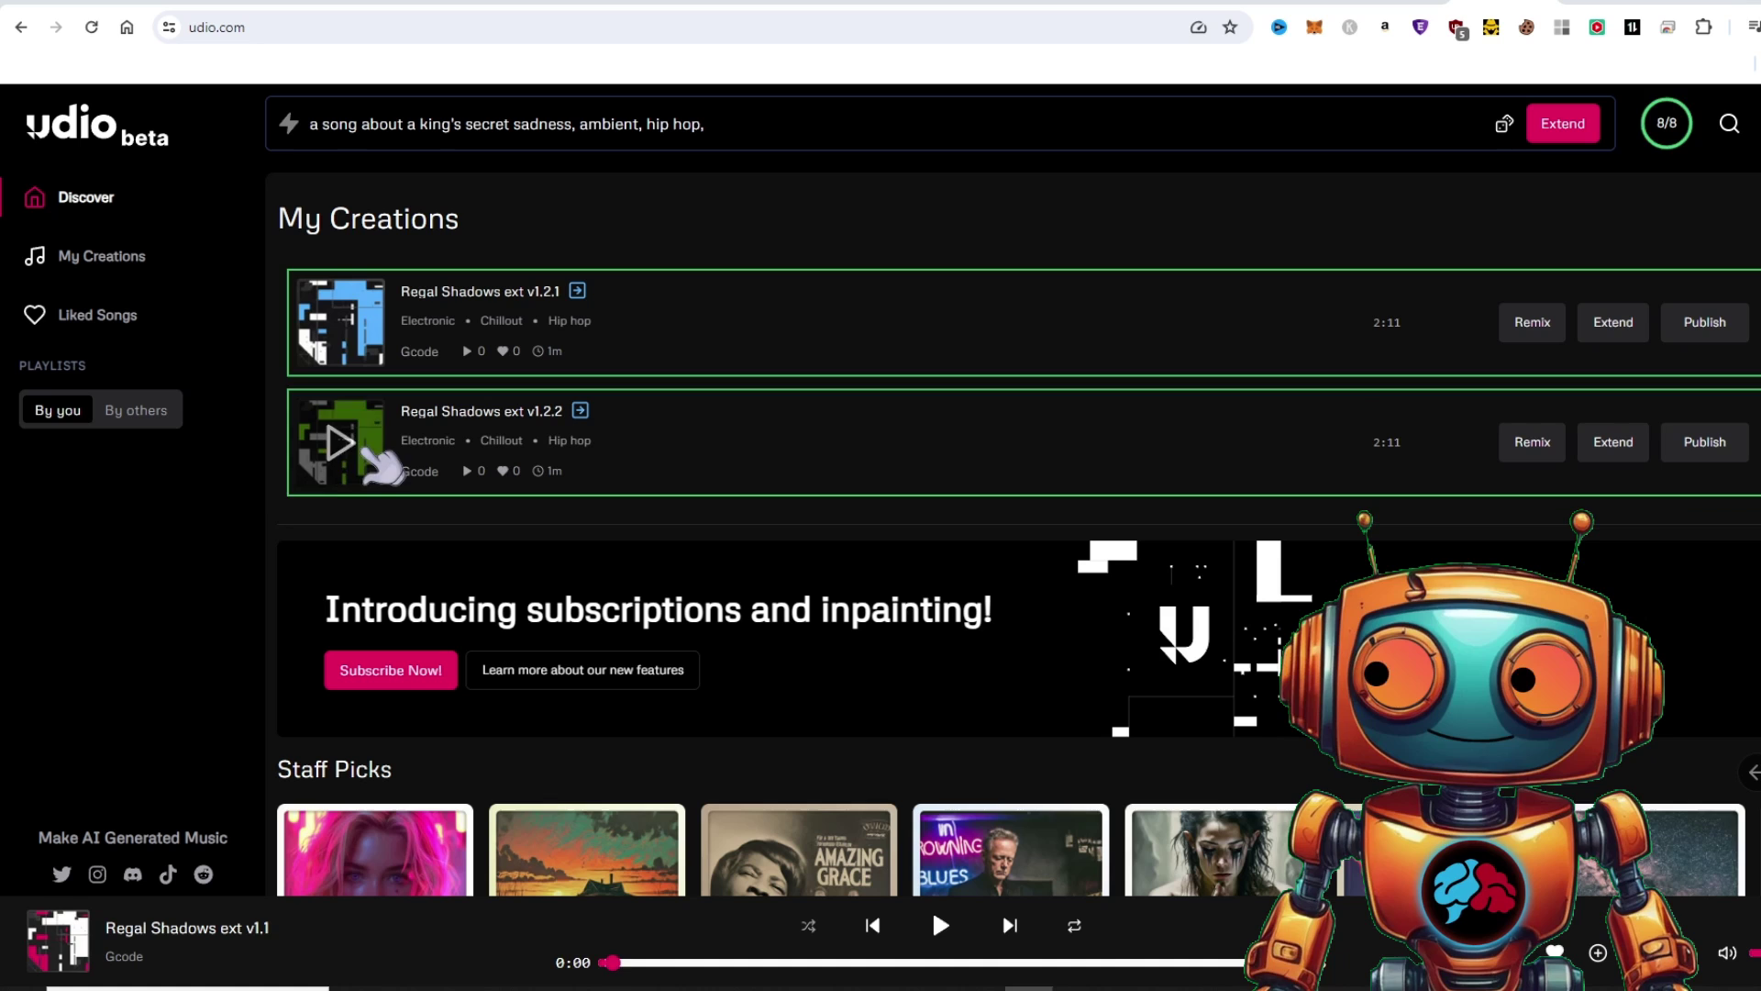
pyautogui.click(954, 963)
pyautogui.moveTo(954, 962); pyautogui.dragTo(1117, 963)
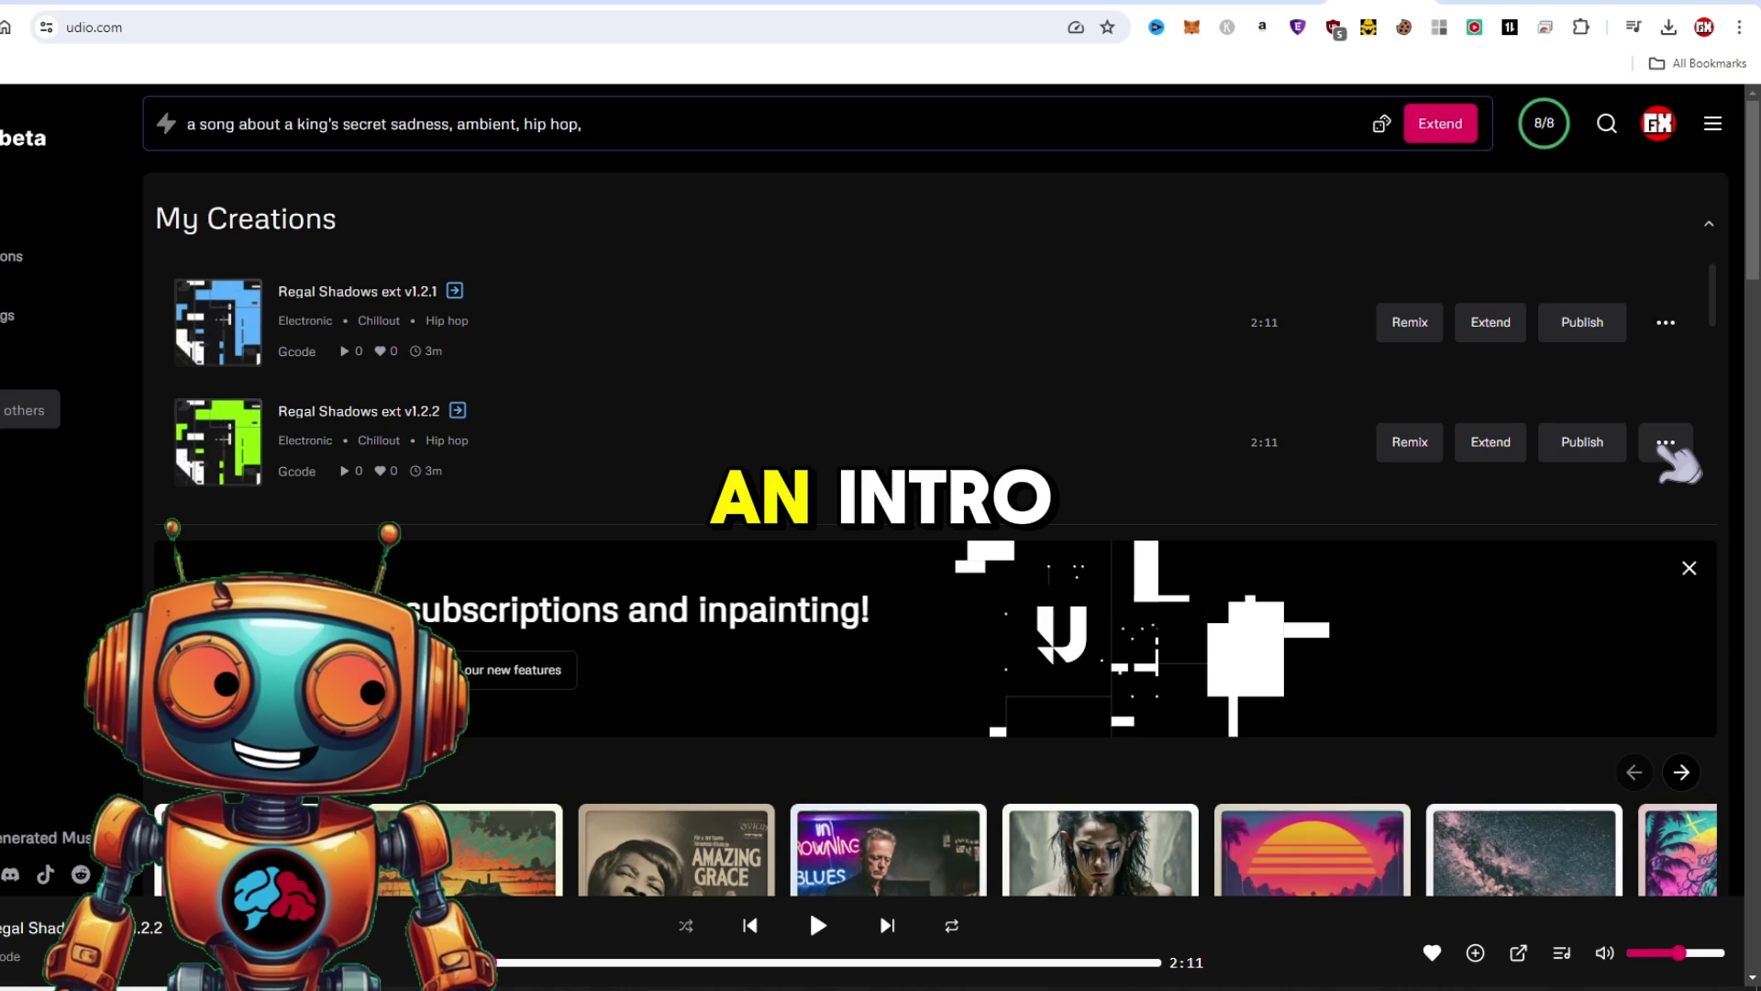
# Step: Extend Regal Shadows ext v1.2.2 with an intro added before the track
pyautogui.click(1747, 447)
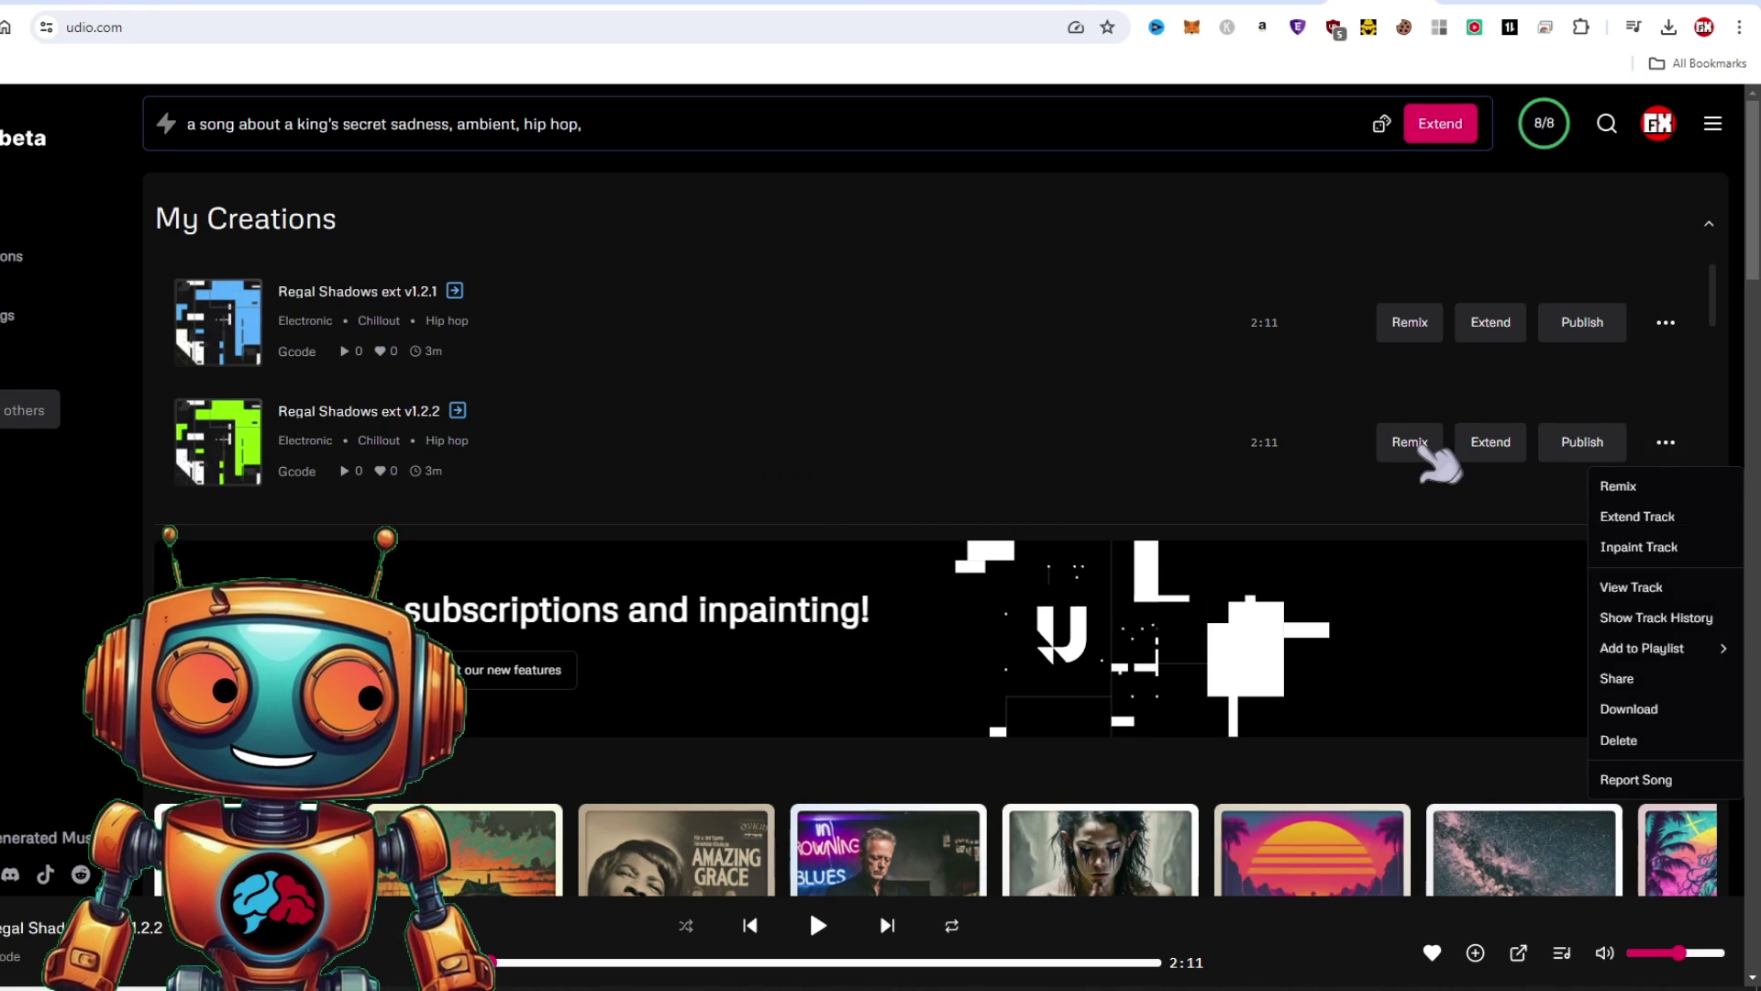
pyautogui.click(1477, 444)
pyautogui.click(585, 470)
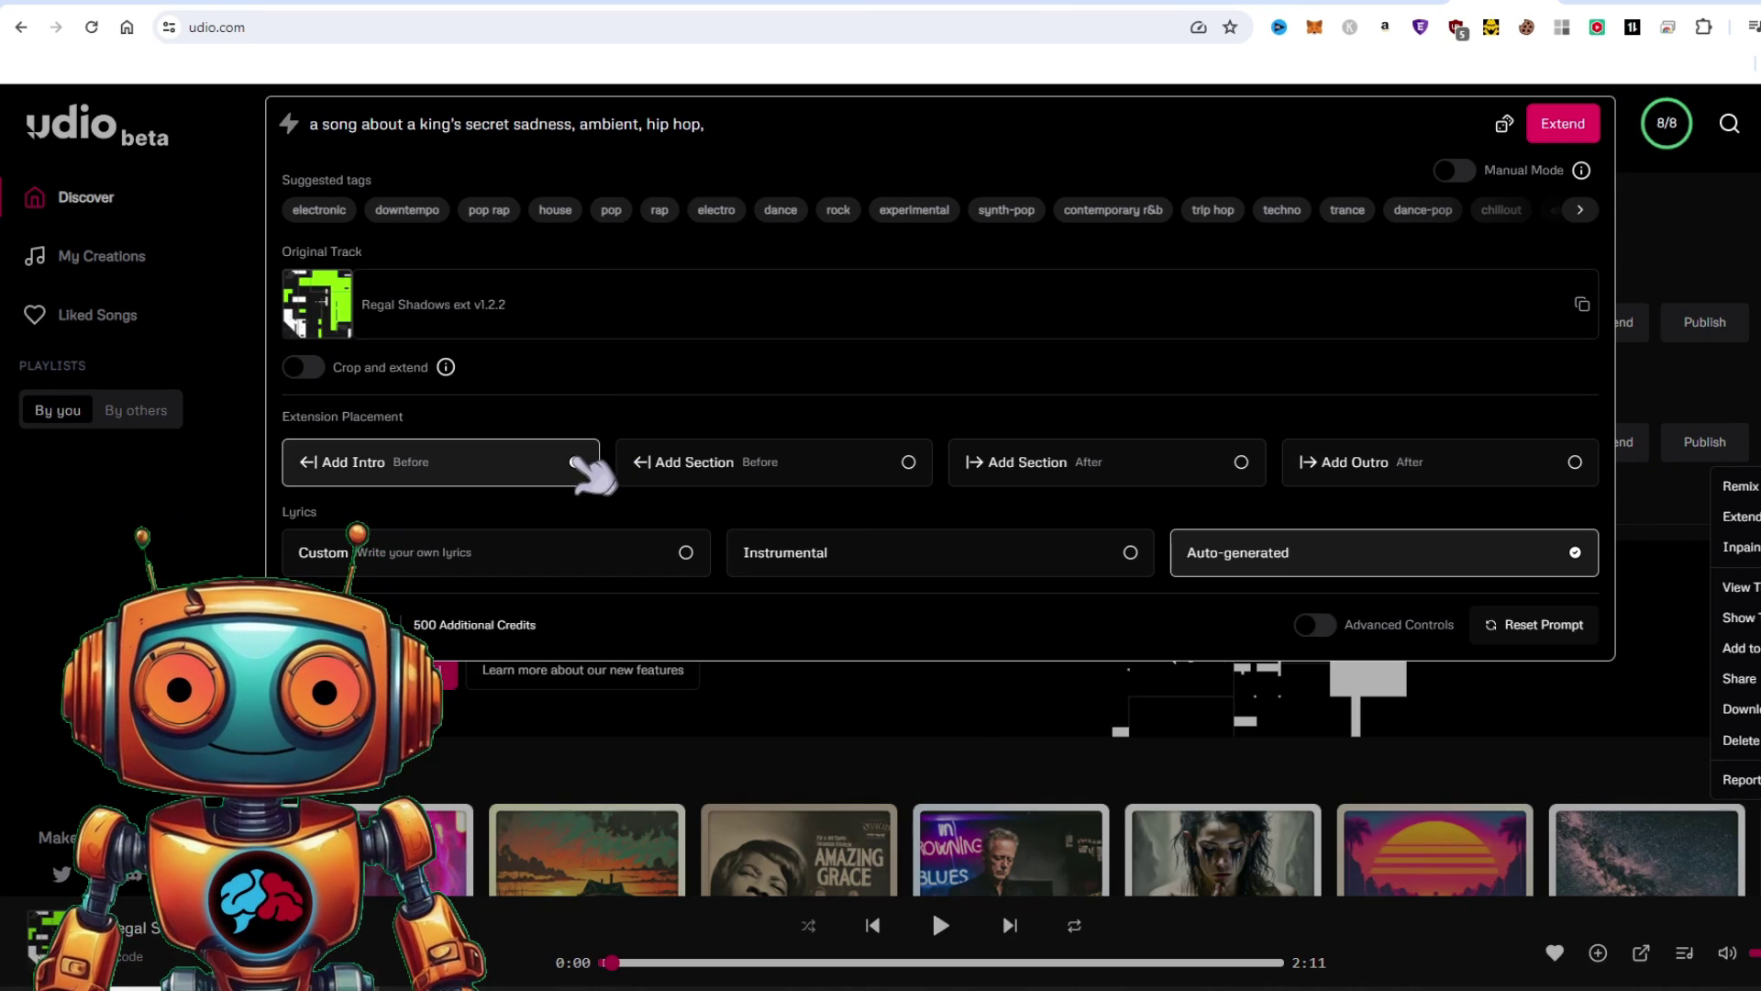
pyautogui.click(1567, 127)
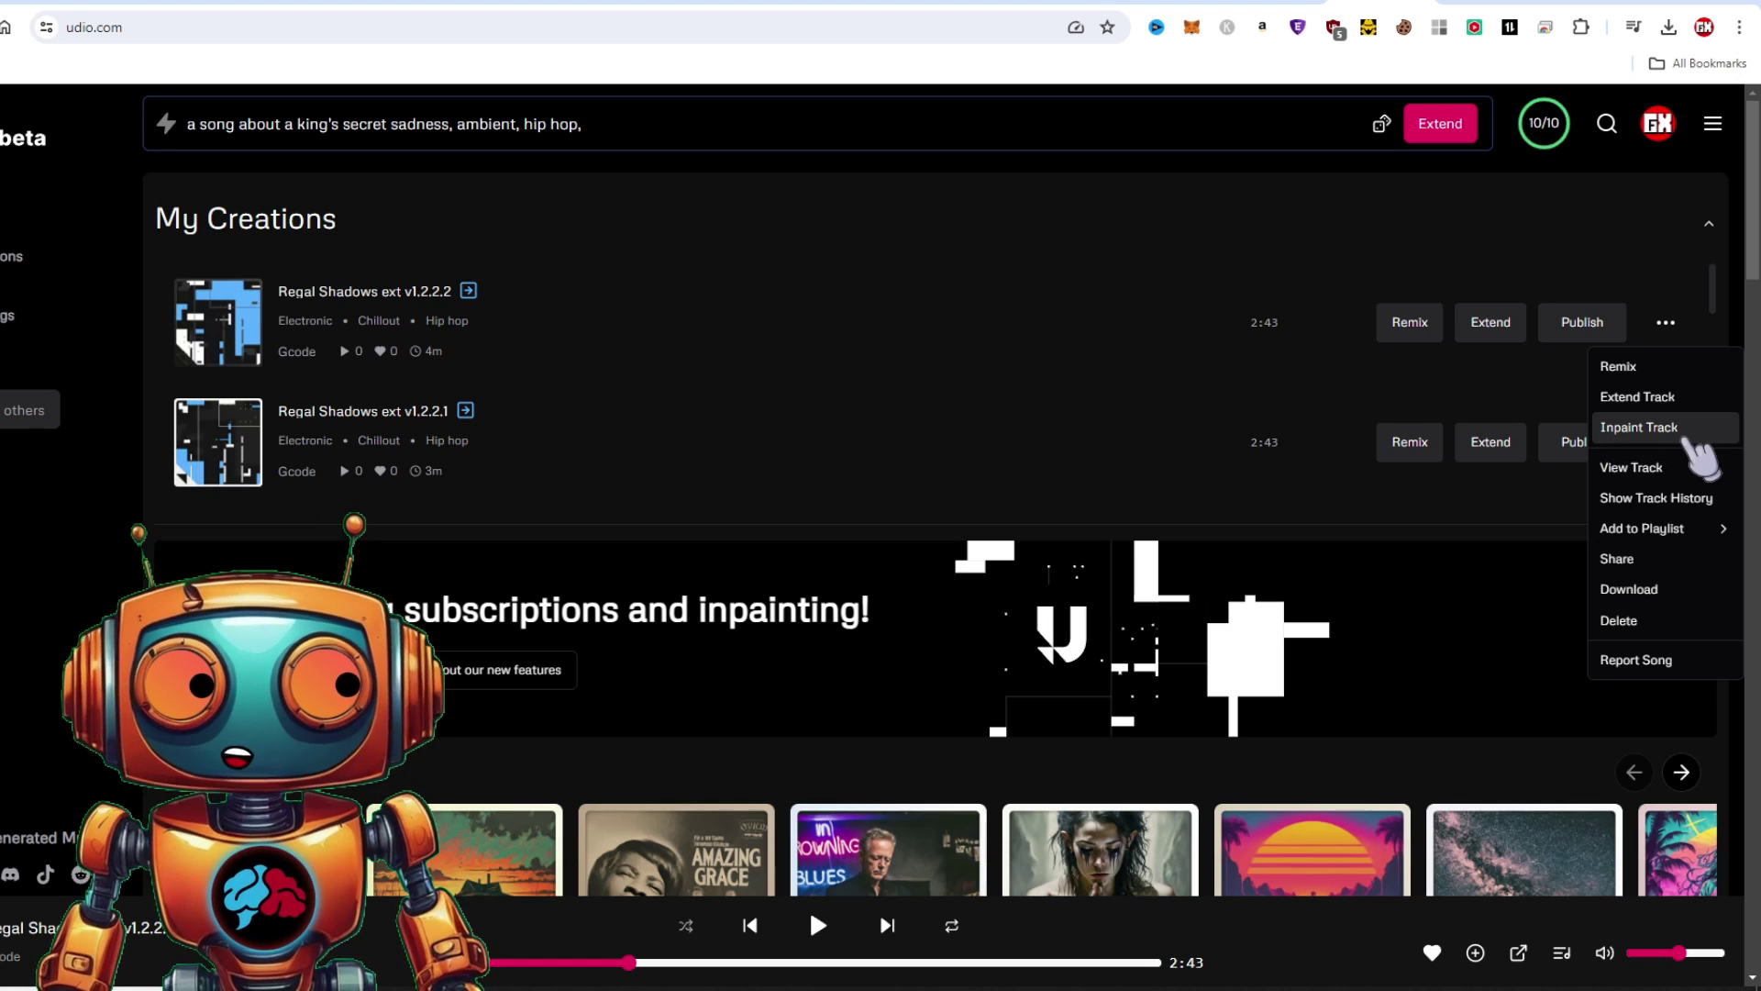
# Step: Try to inpaint Regal Shadows ext v1.2.2.2, which is refused as subscriber-only
pyautogui.click(1669, 437)
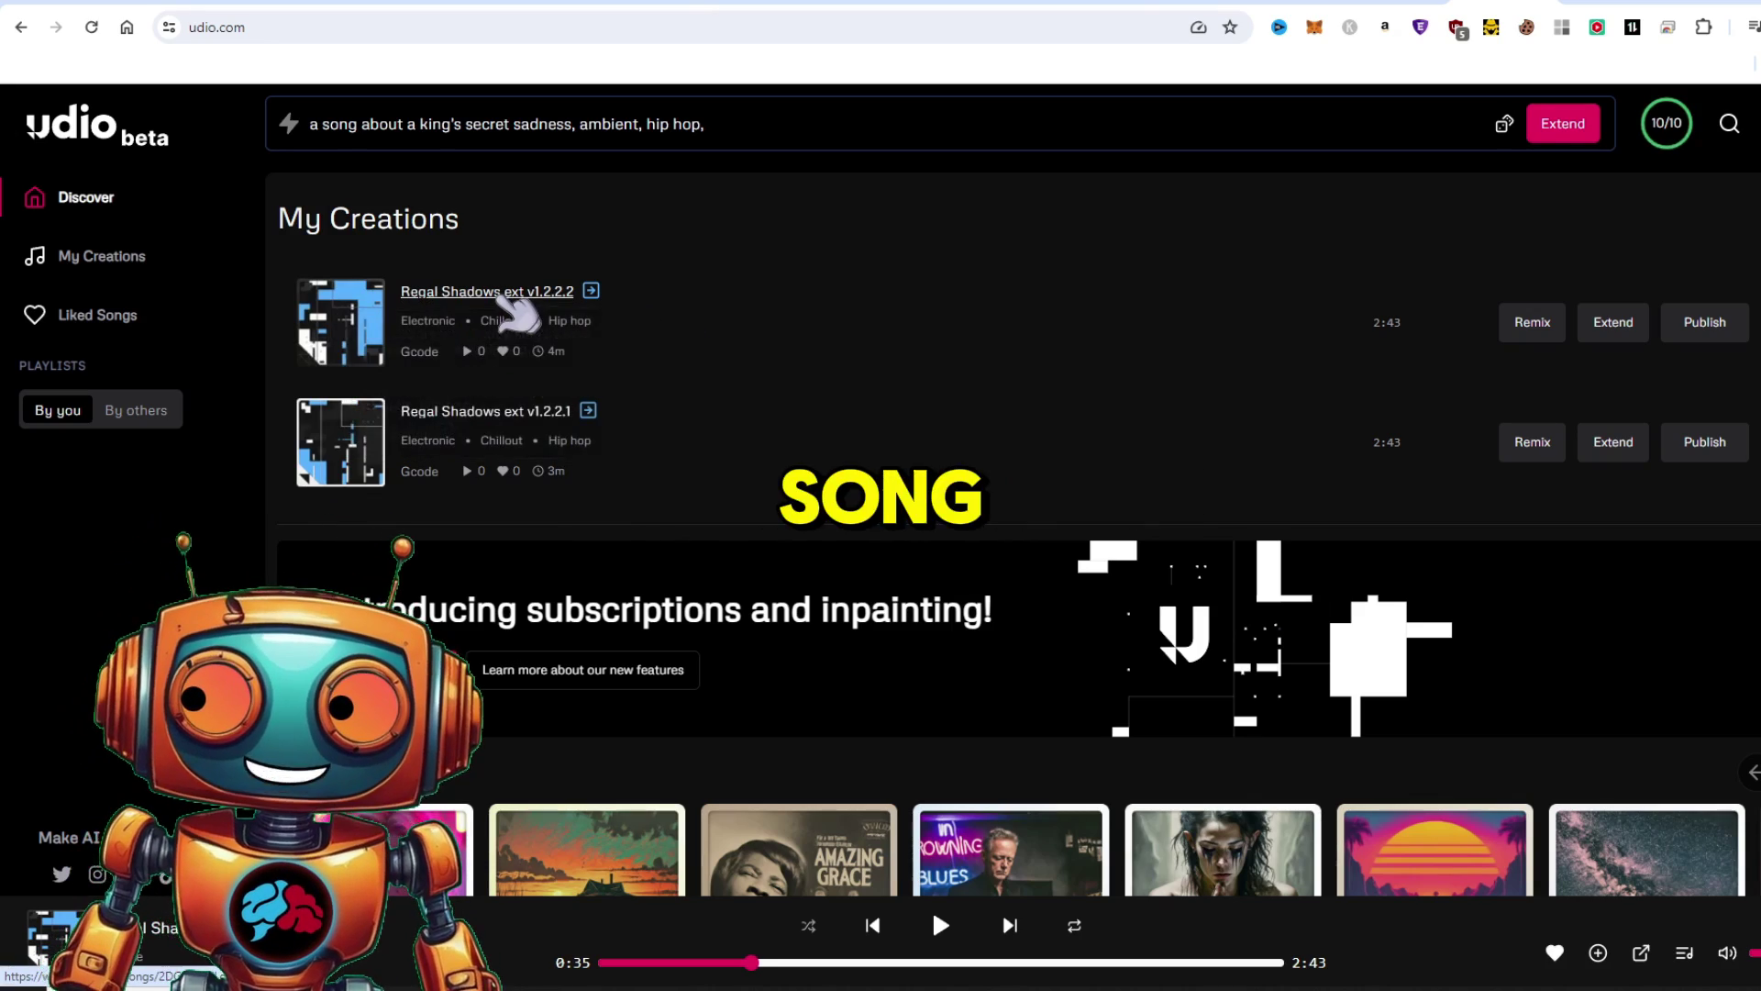
# Step: Open the Regal Shadows ext v1.2.2.2 song page and scroll through its lyrics
pyautogui.click(503, 296)
pyautogui.scroll(-12, 495, 551)
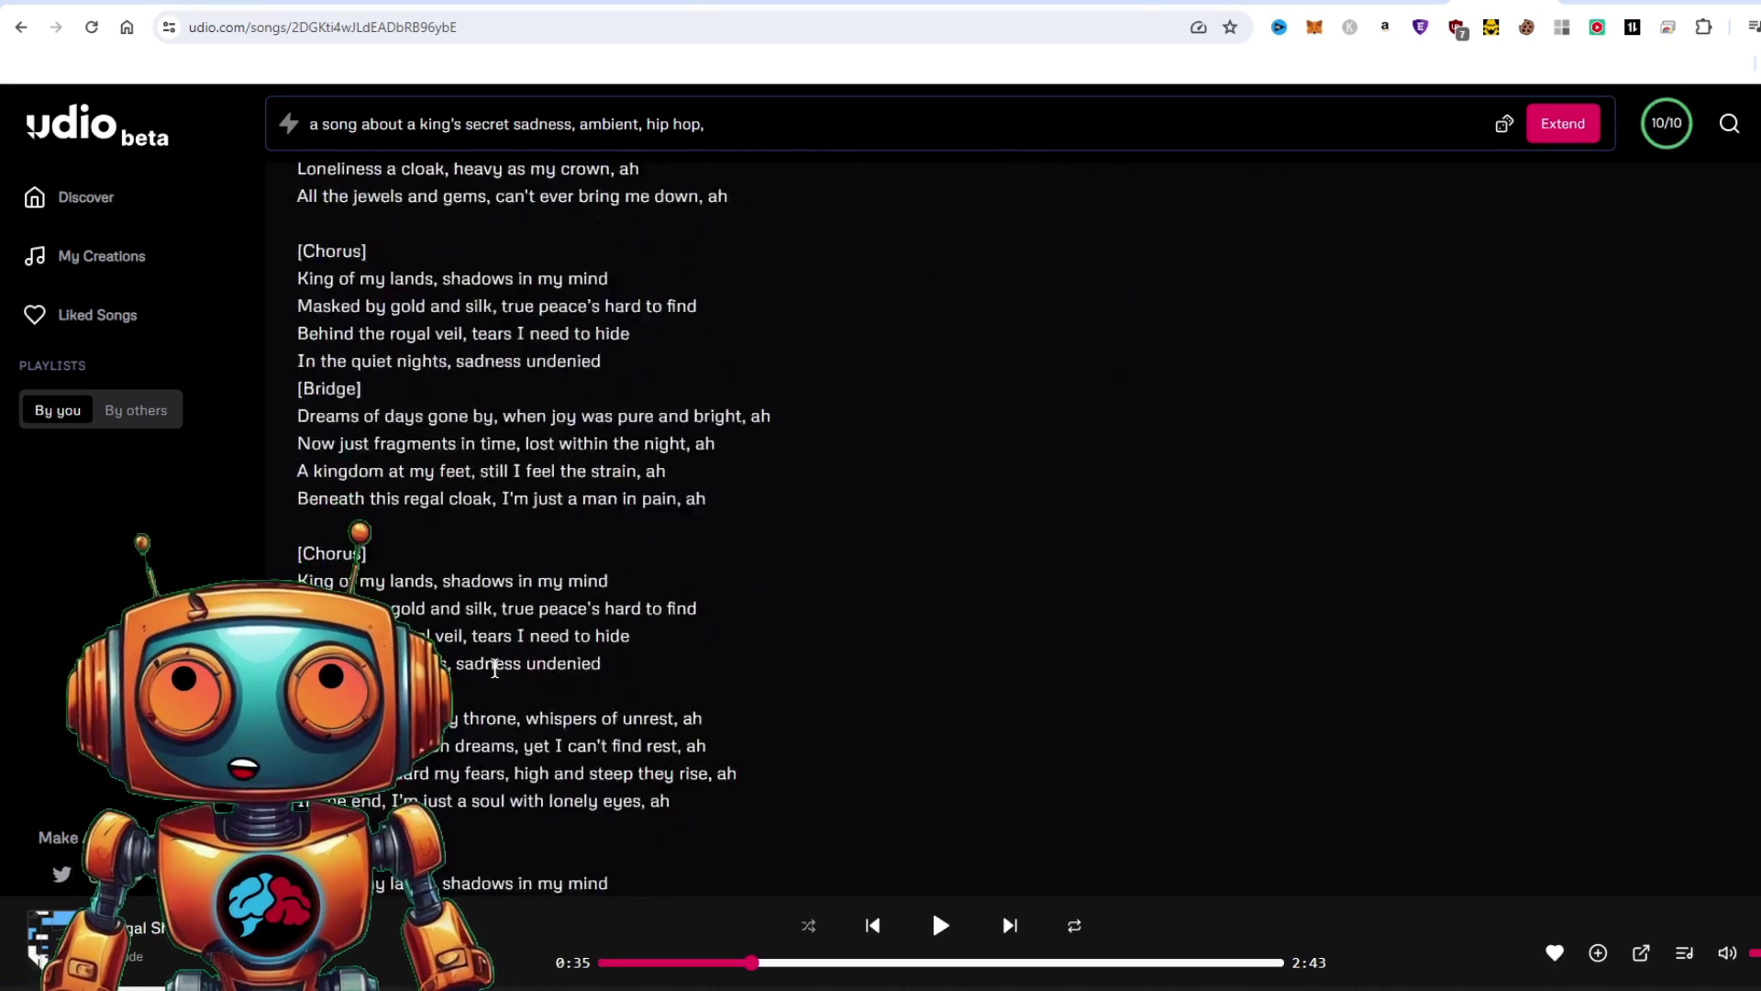
pyautogui.scroll(15, 955, 360)
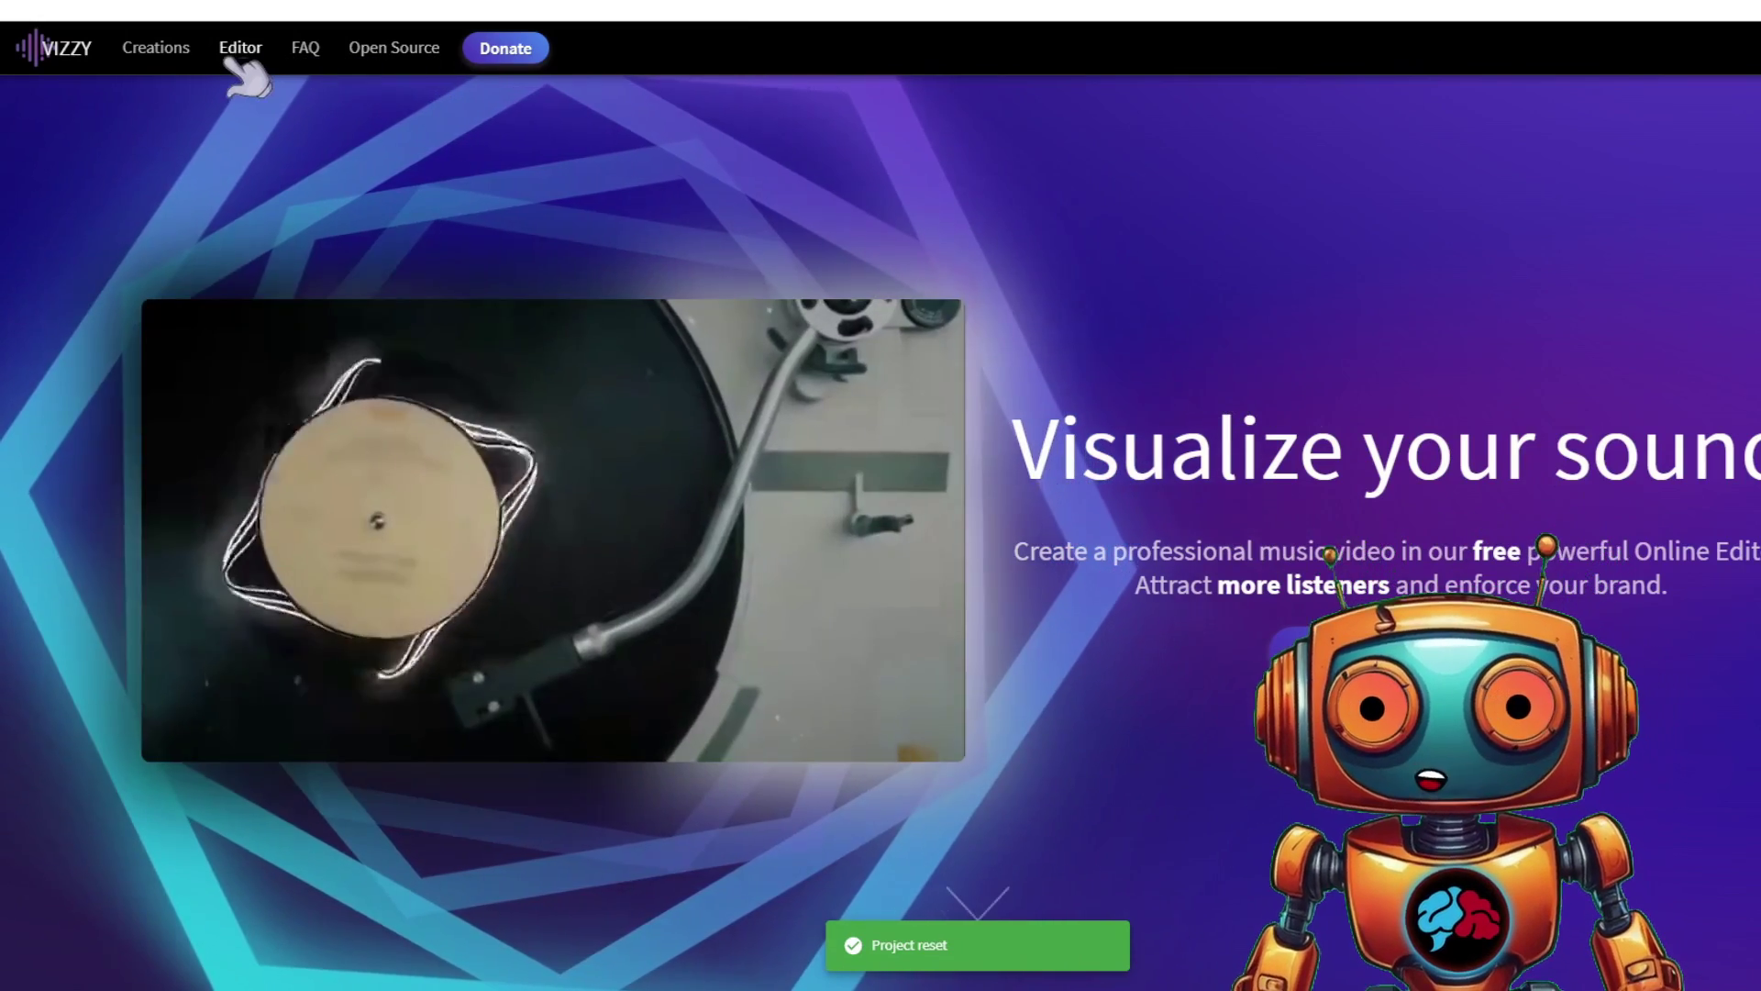
# Step: In the Vizzy editor, delete the Spectrum layer
pyautogui.click(244, 51)
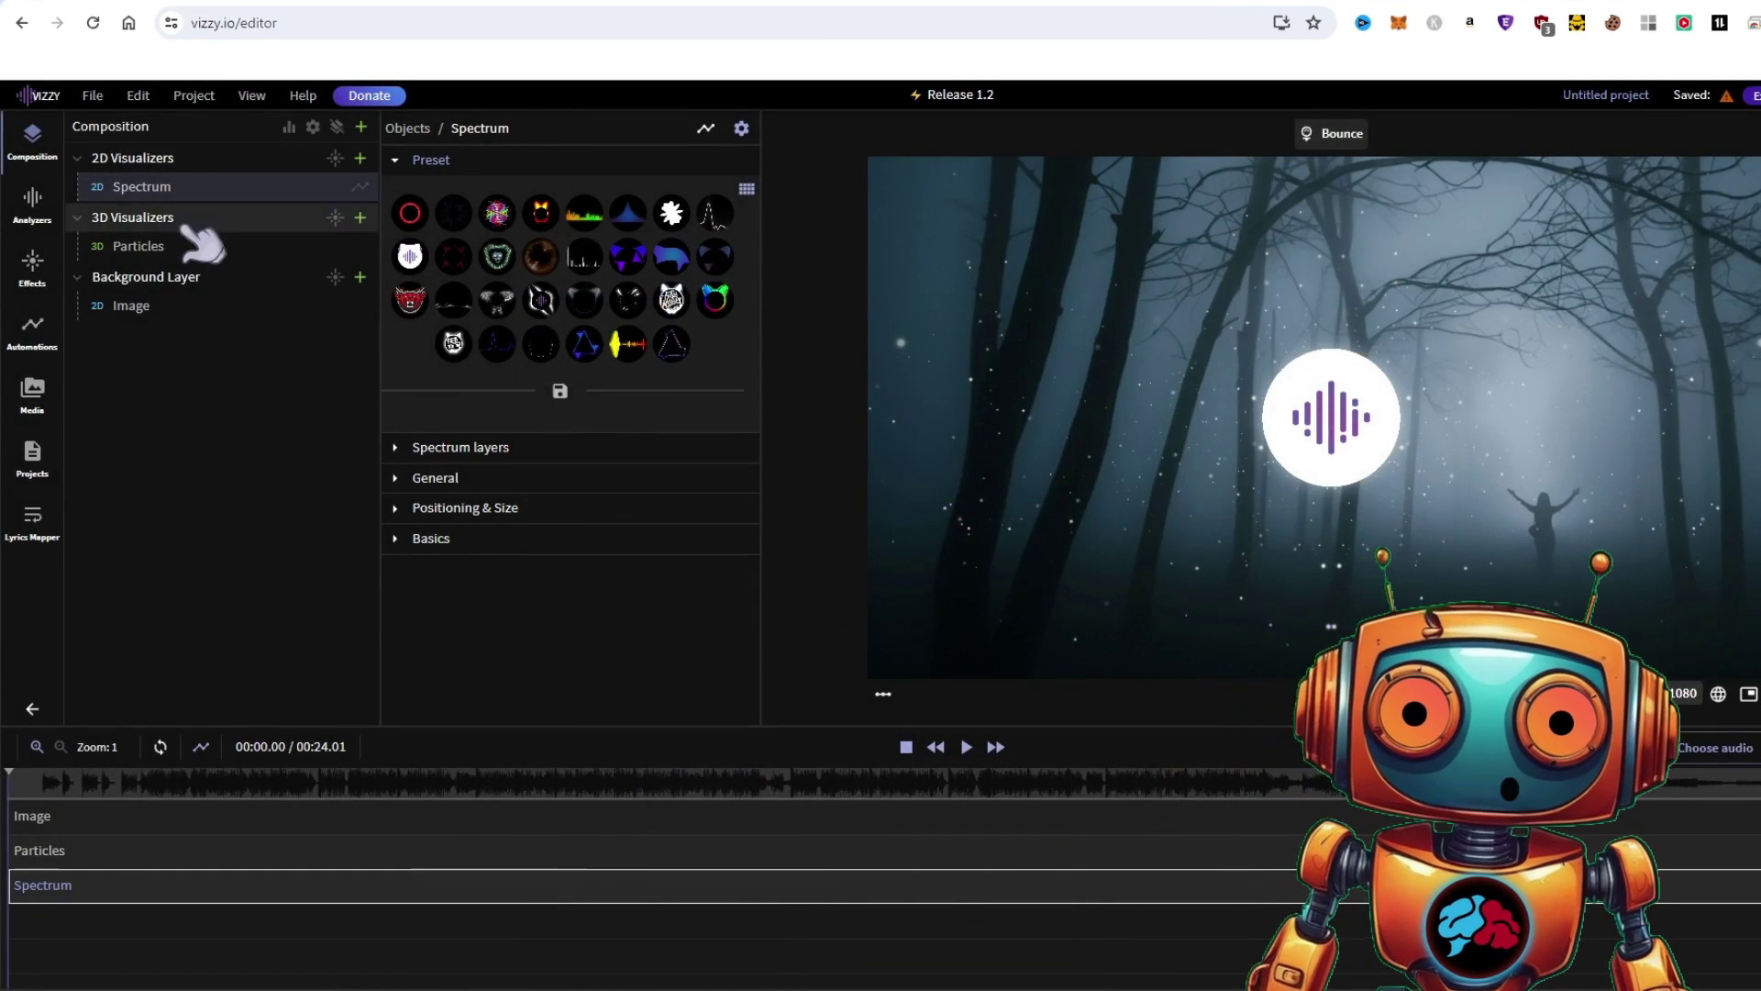
pyautogui.rightClick(192, 187)
pyautogui.click(261, 383)
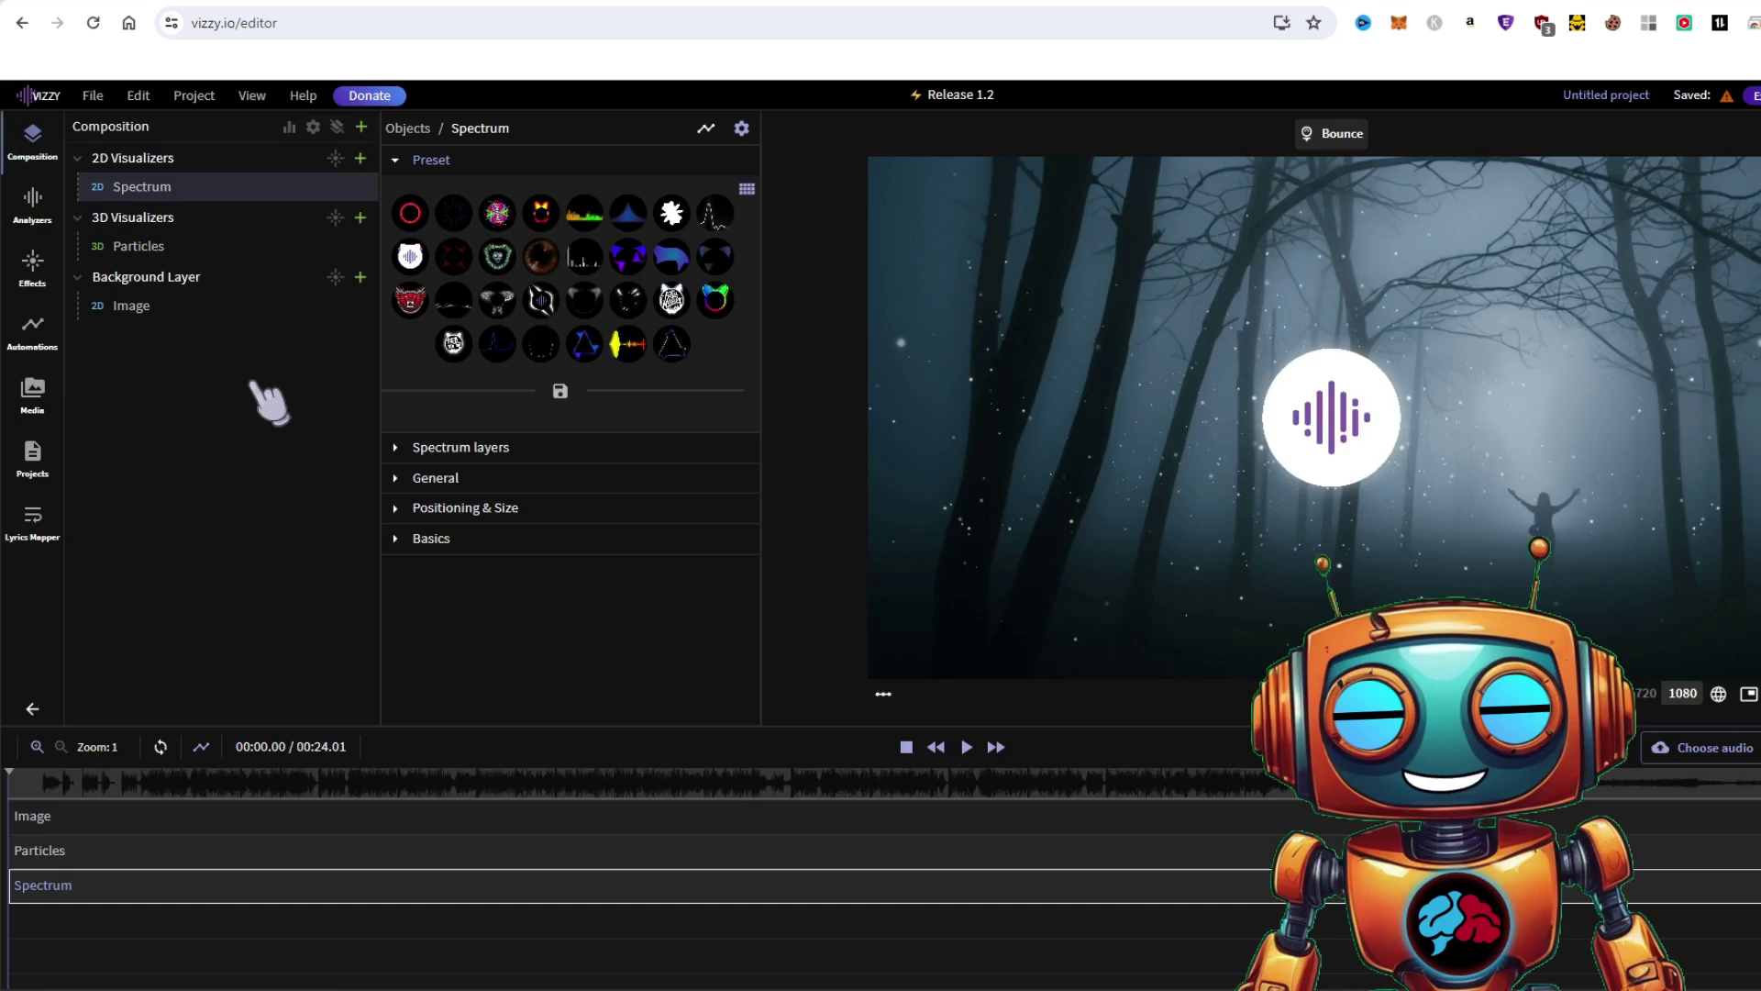
pyautogui.click(1179, 611)
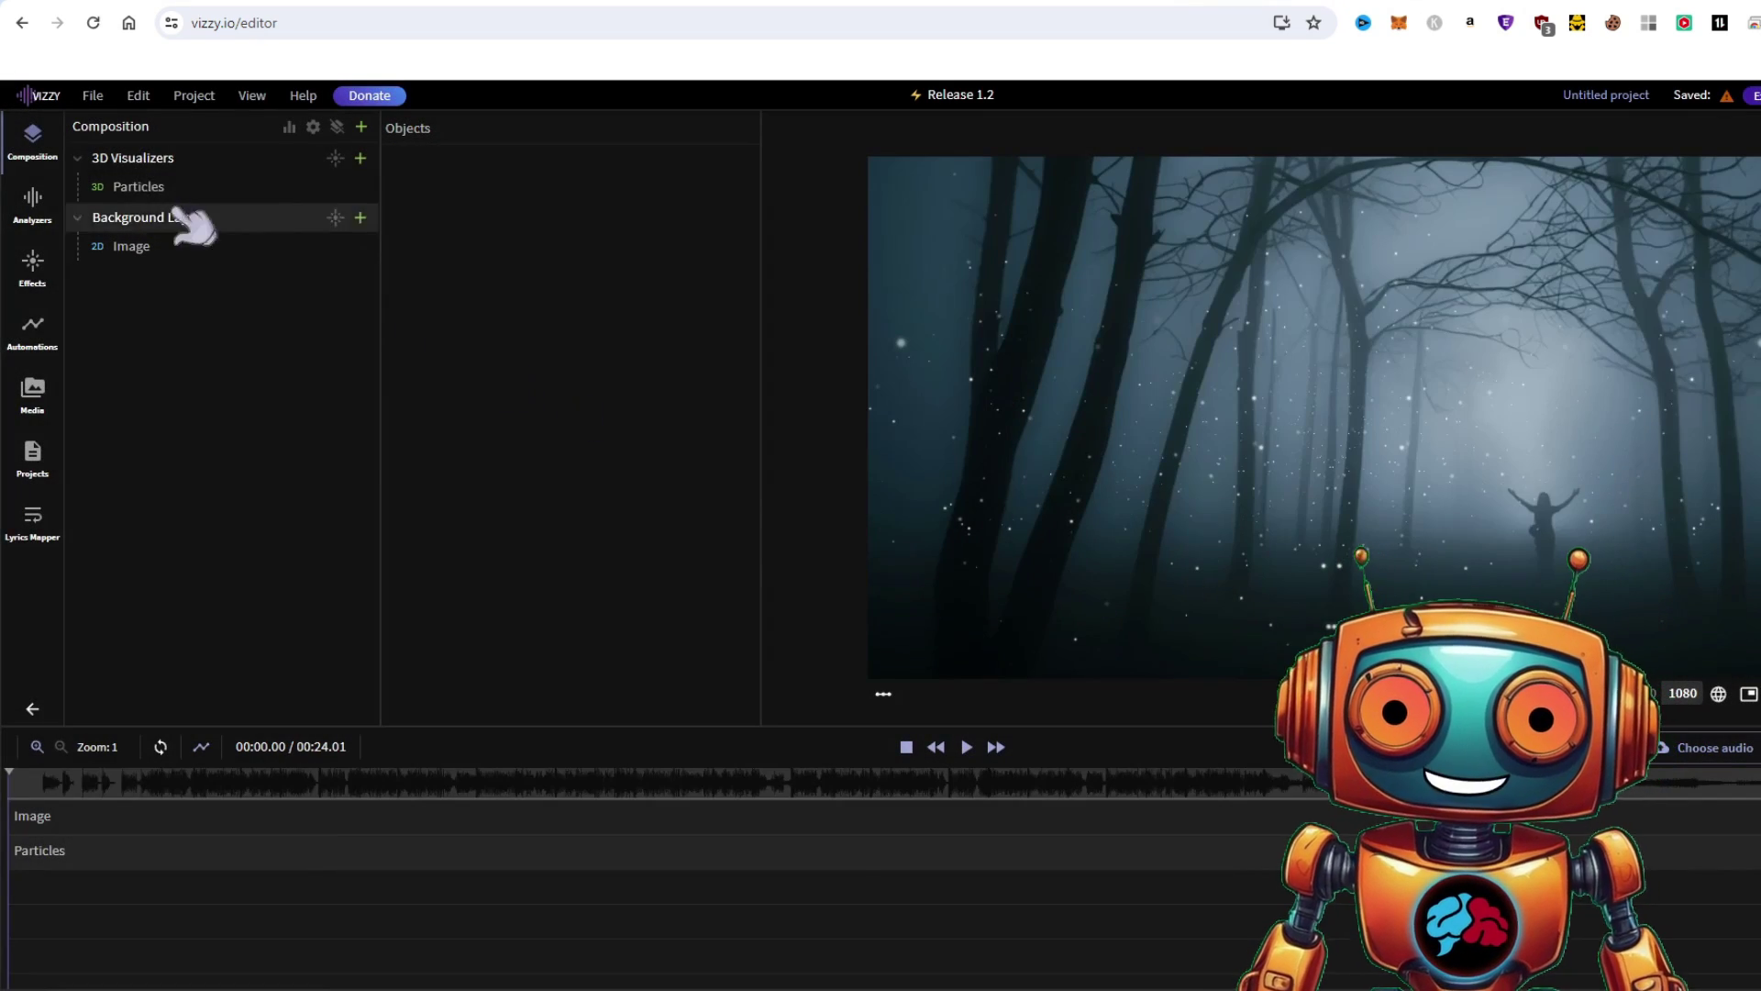
# Step: Delete the 3D Visualizers group, leaving only the Background Layer
pyautogui.click(147, 159)
pyautogui.press('Delete')
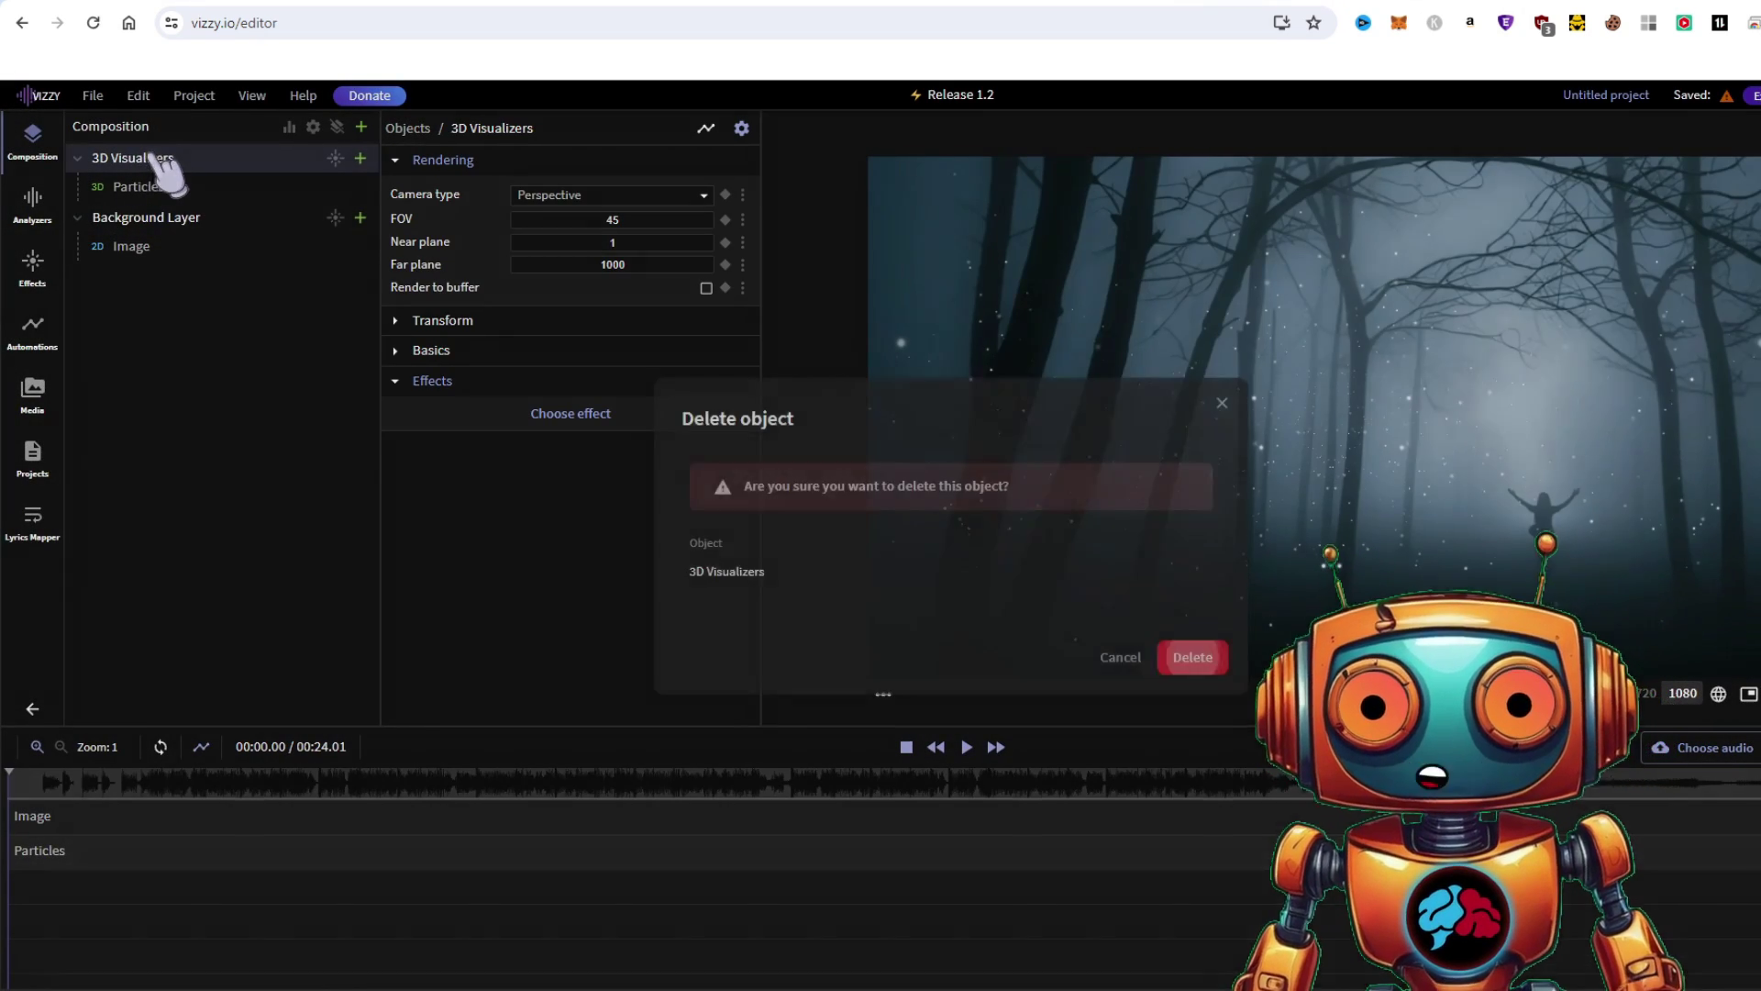
pyautogui.click(1193, 657)
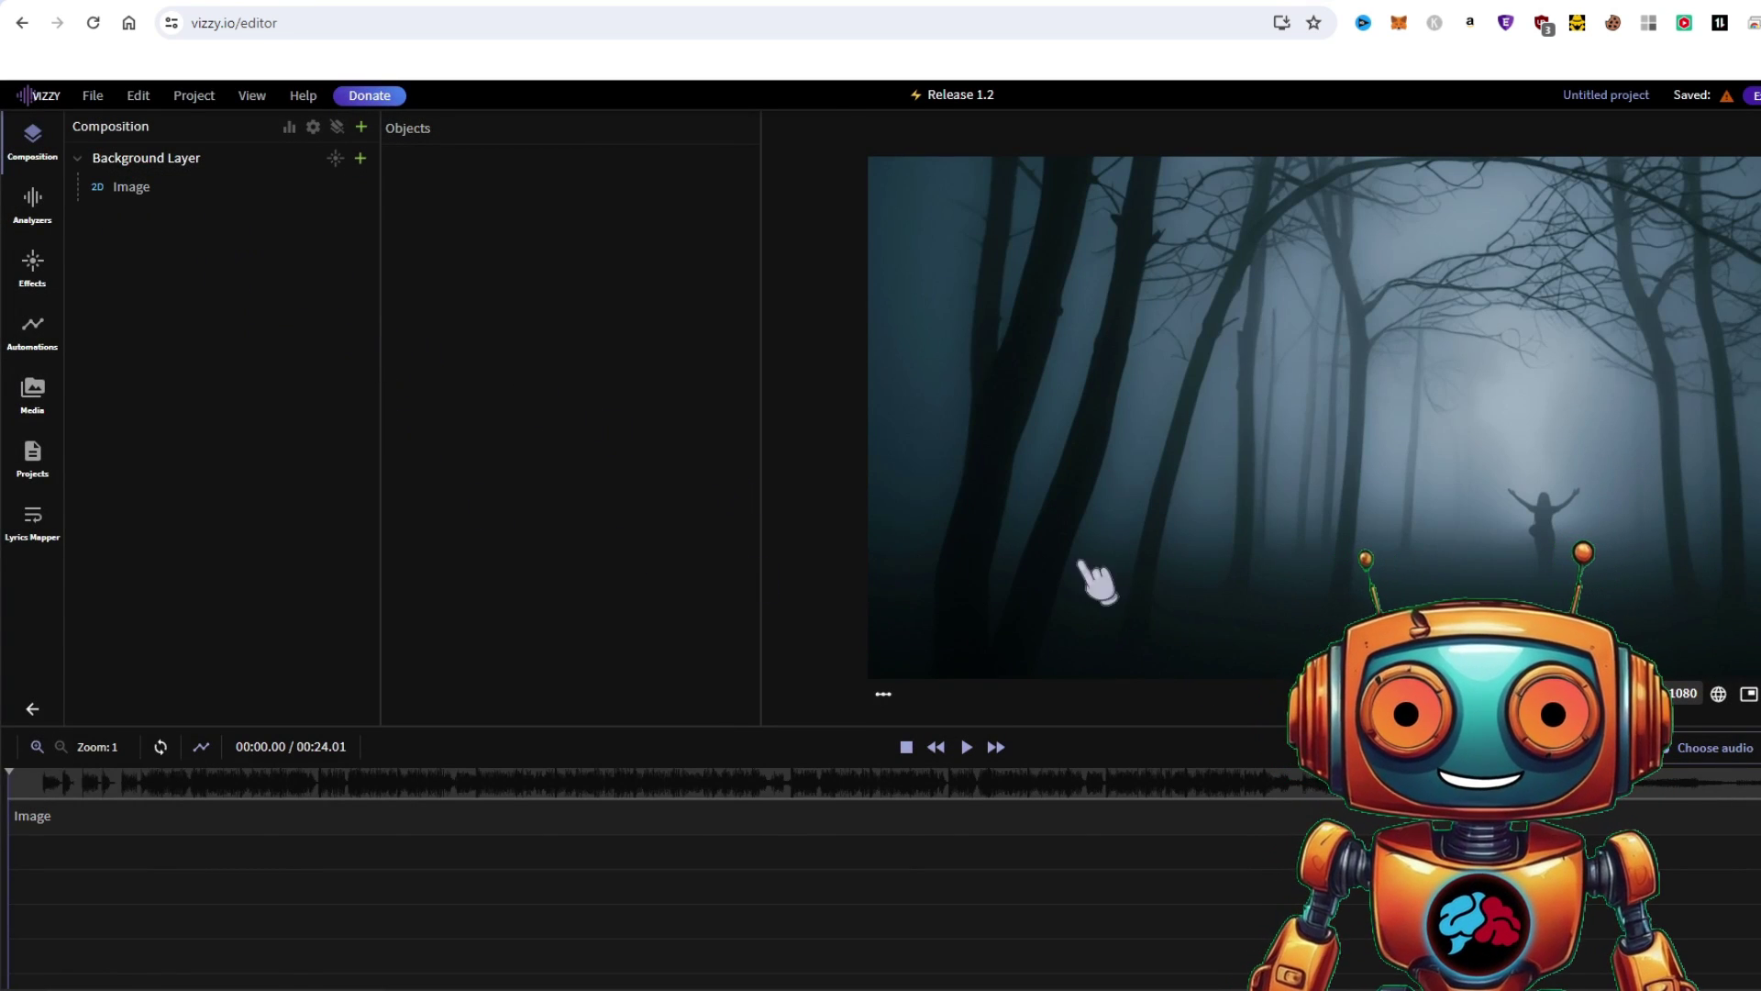
# Step: Load the Feelings Mutual song and replace the forest background with a red-and-black splatter picture
pyautogui.click(1690, 750)
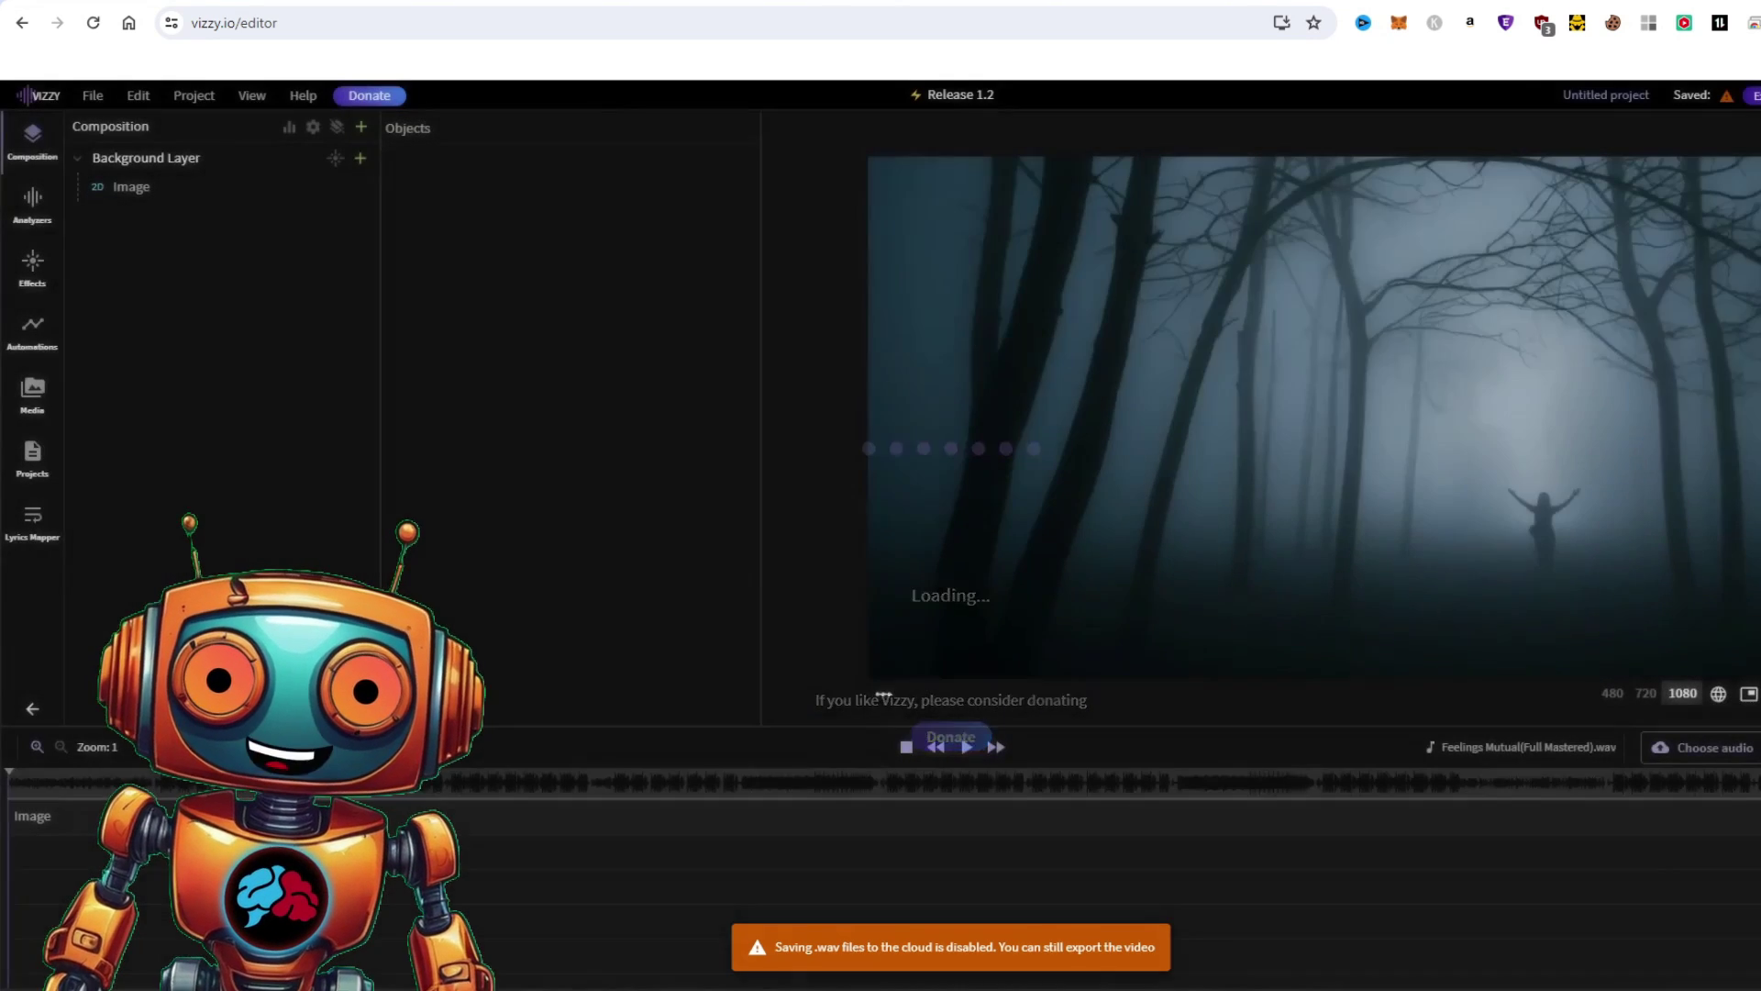
pyautogui.click(974, 747)
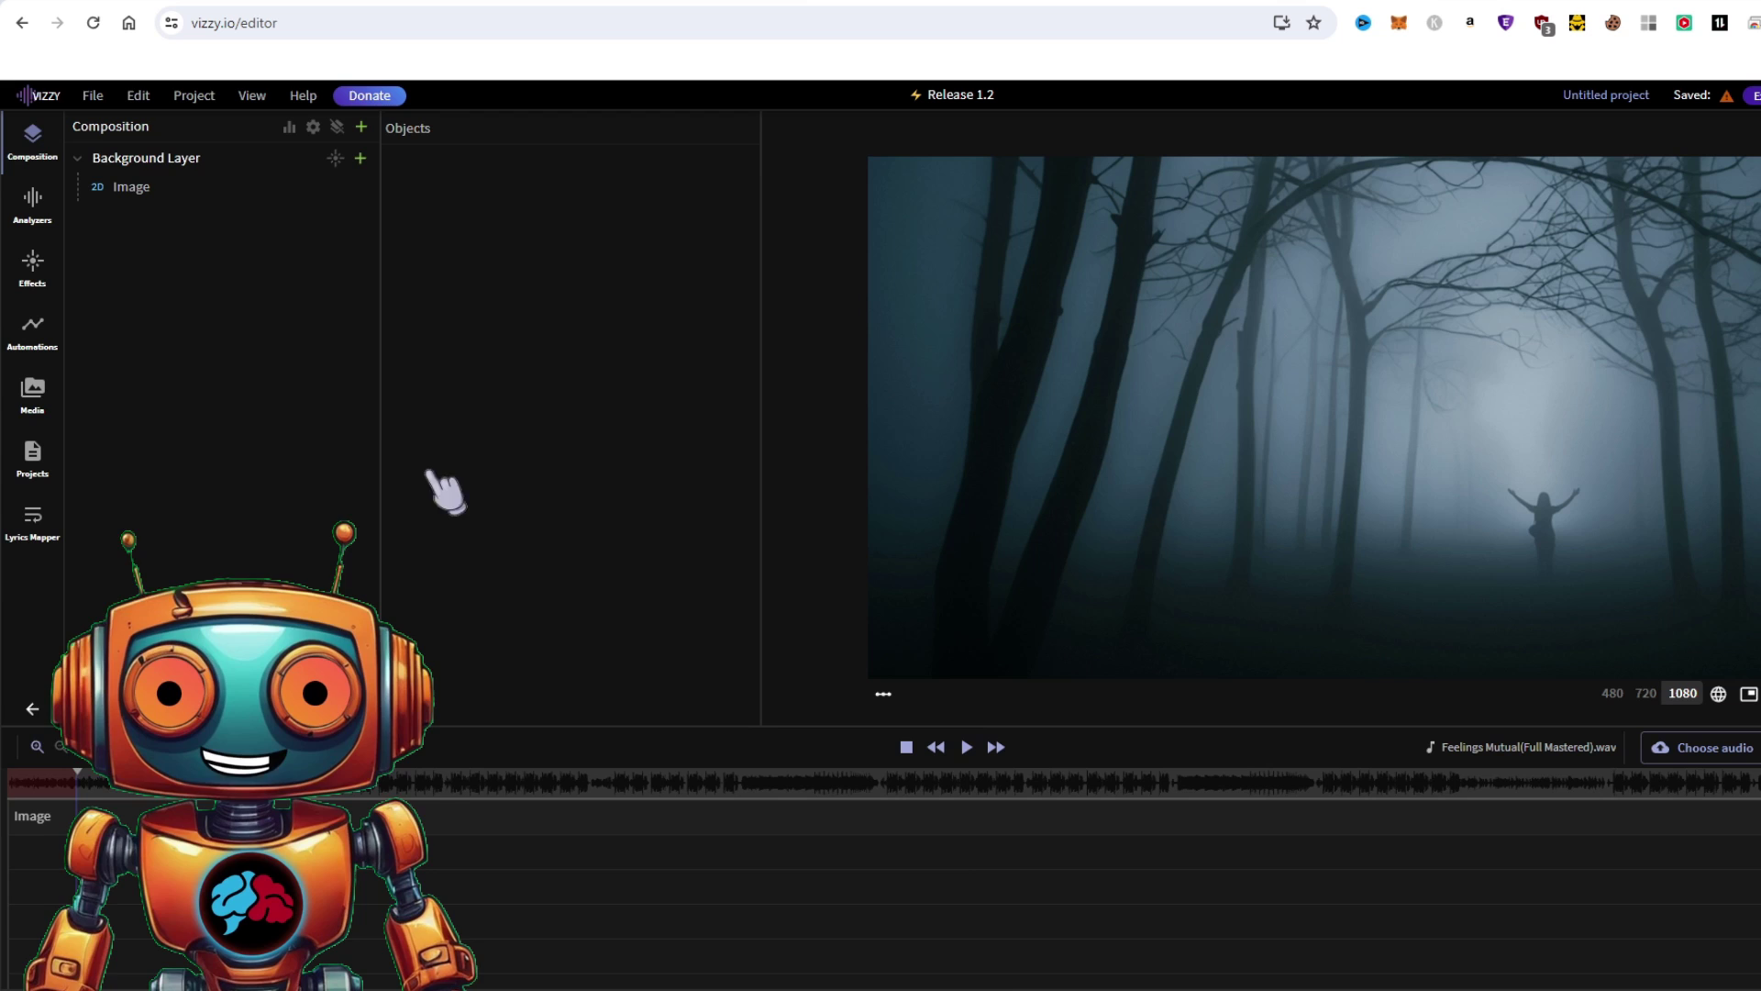
pyautogui.click(147, 193)
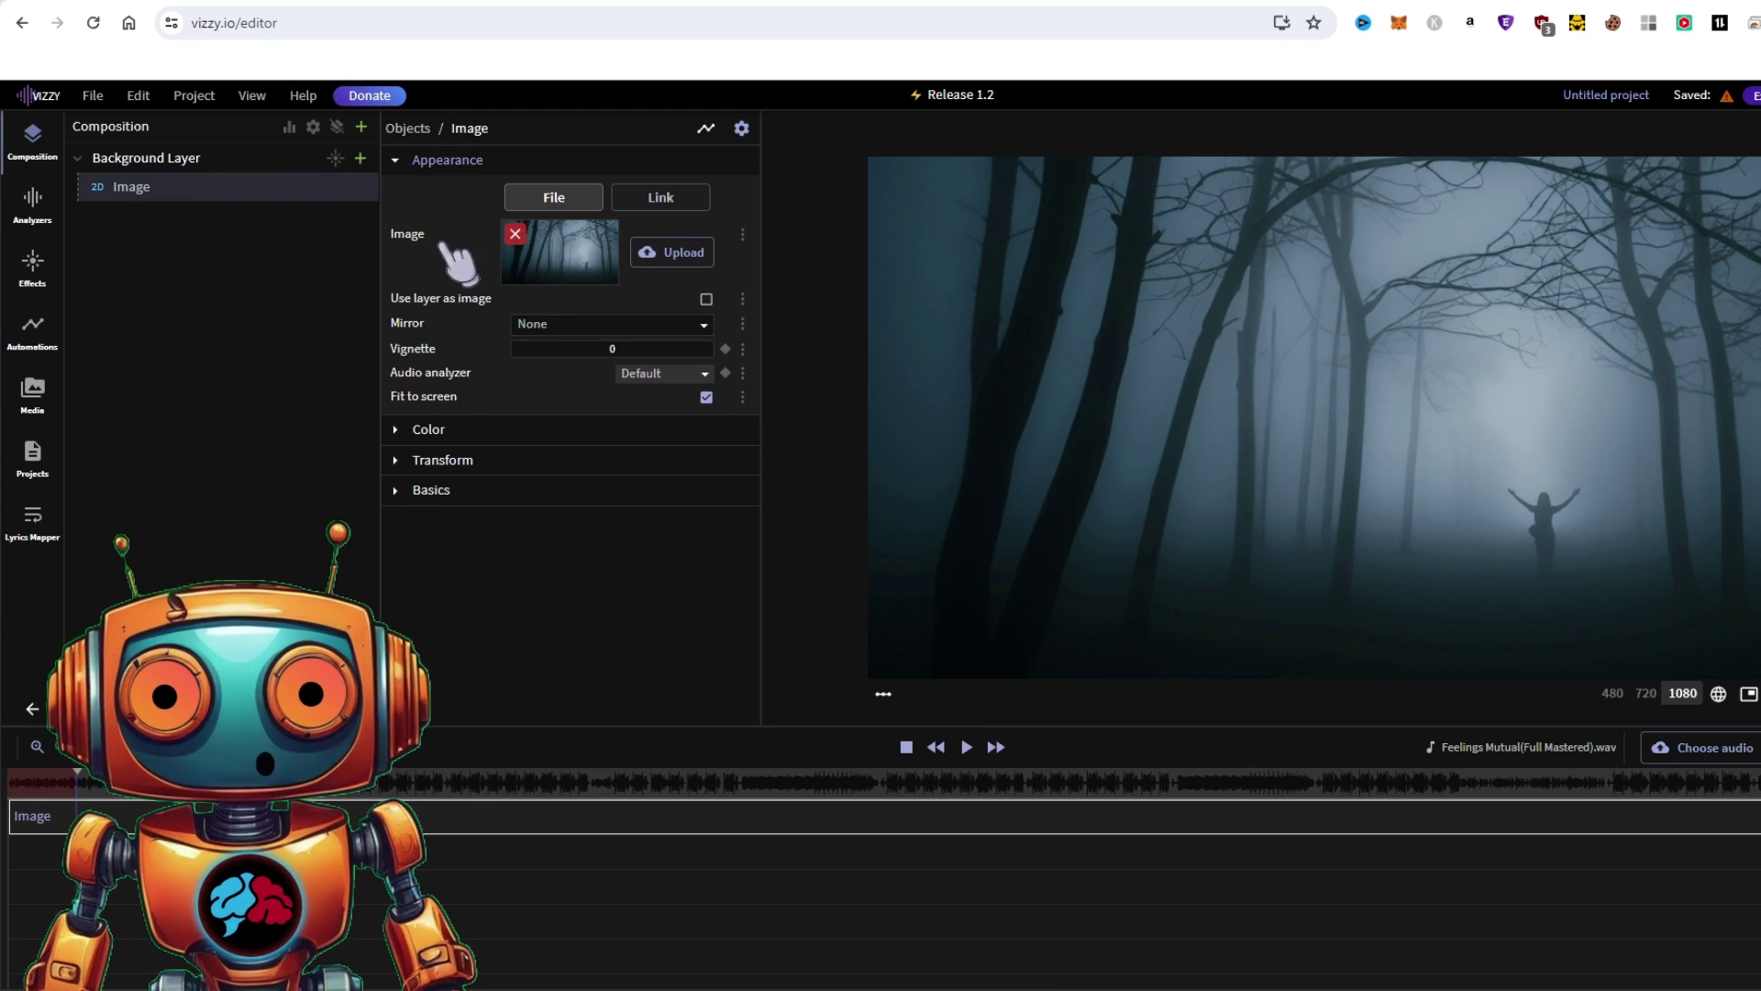
pyautogui.click(515, 233)
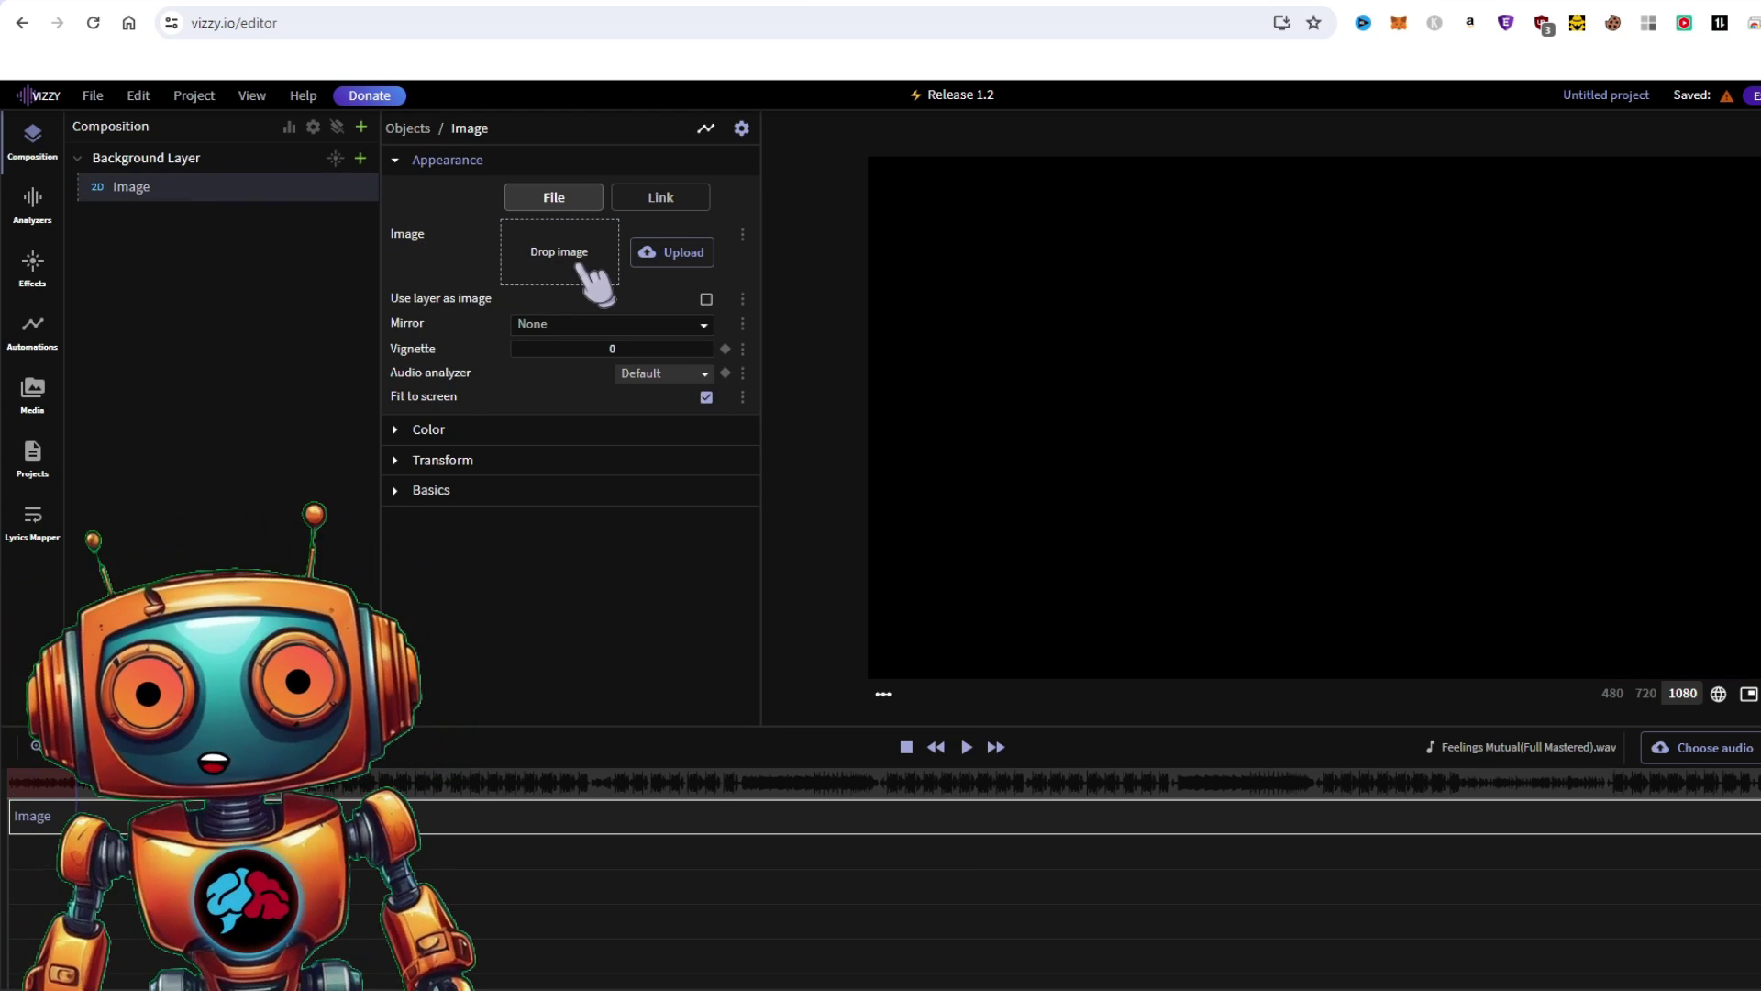
pyautogui.click(683, 252)
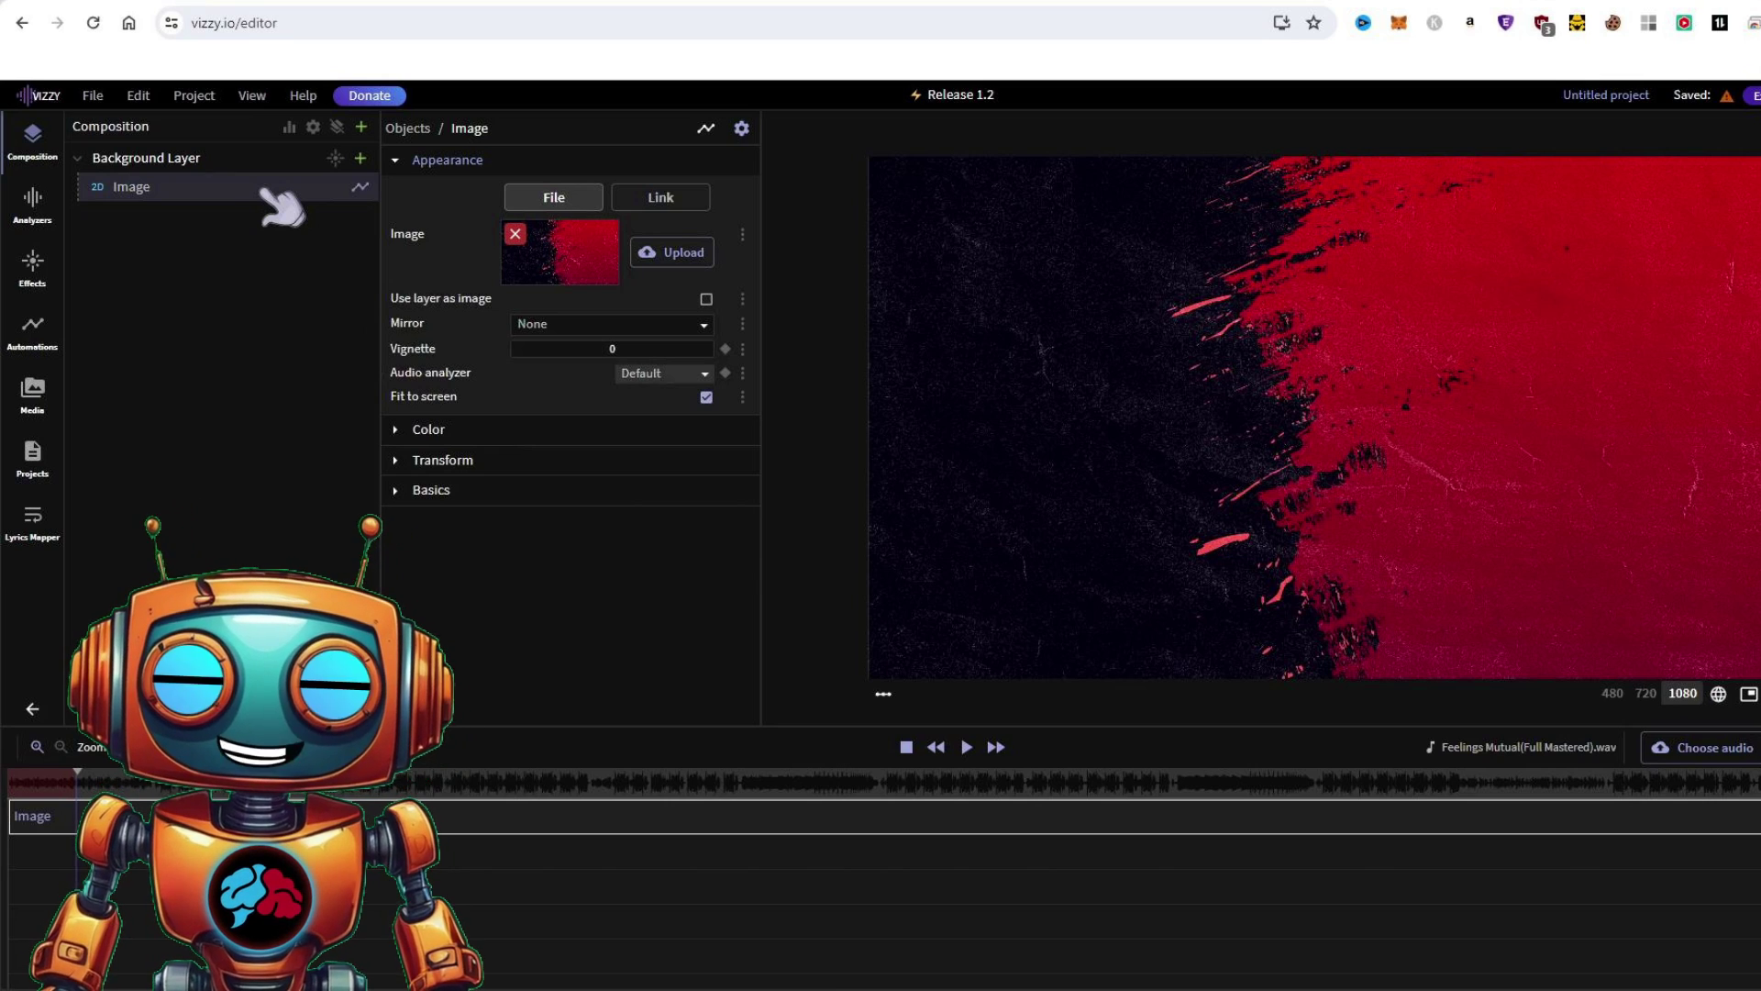
# Step: Automate the background image's scale with Audio Impact from Analyzer (1), max value 1.3
pyautogui.click(361, 188)
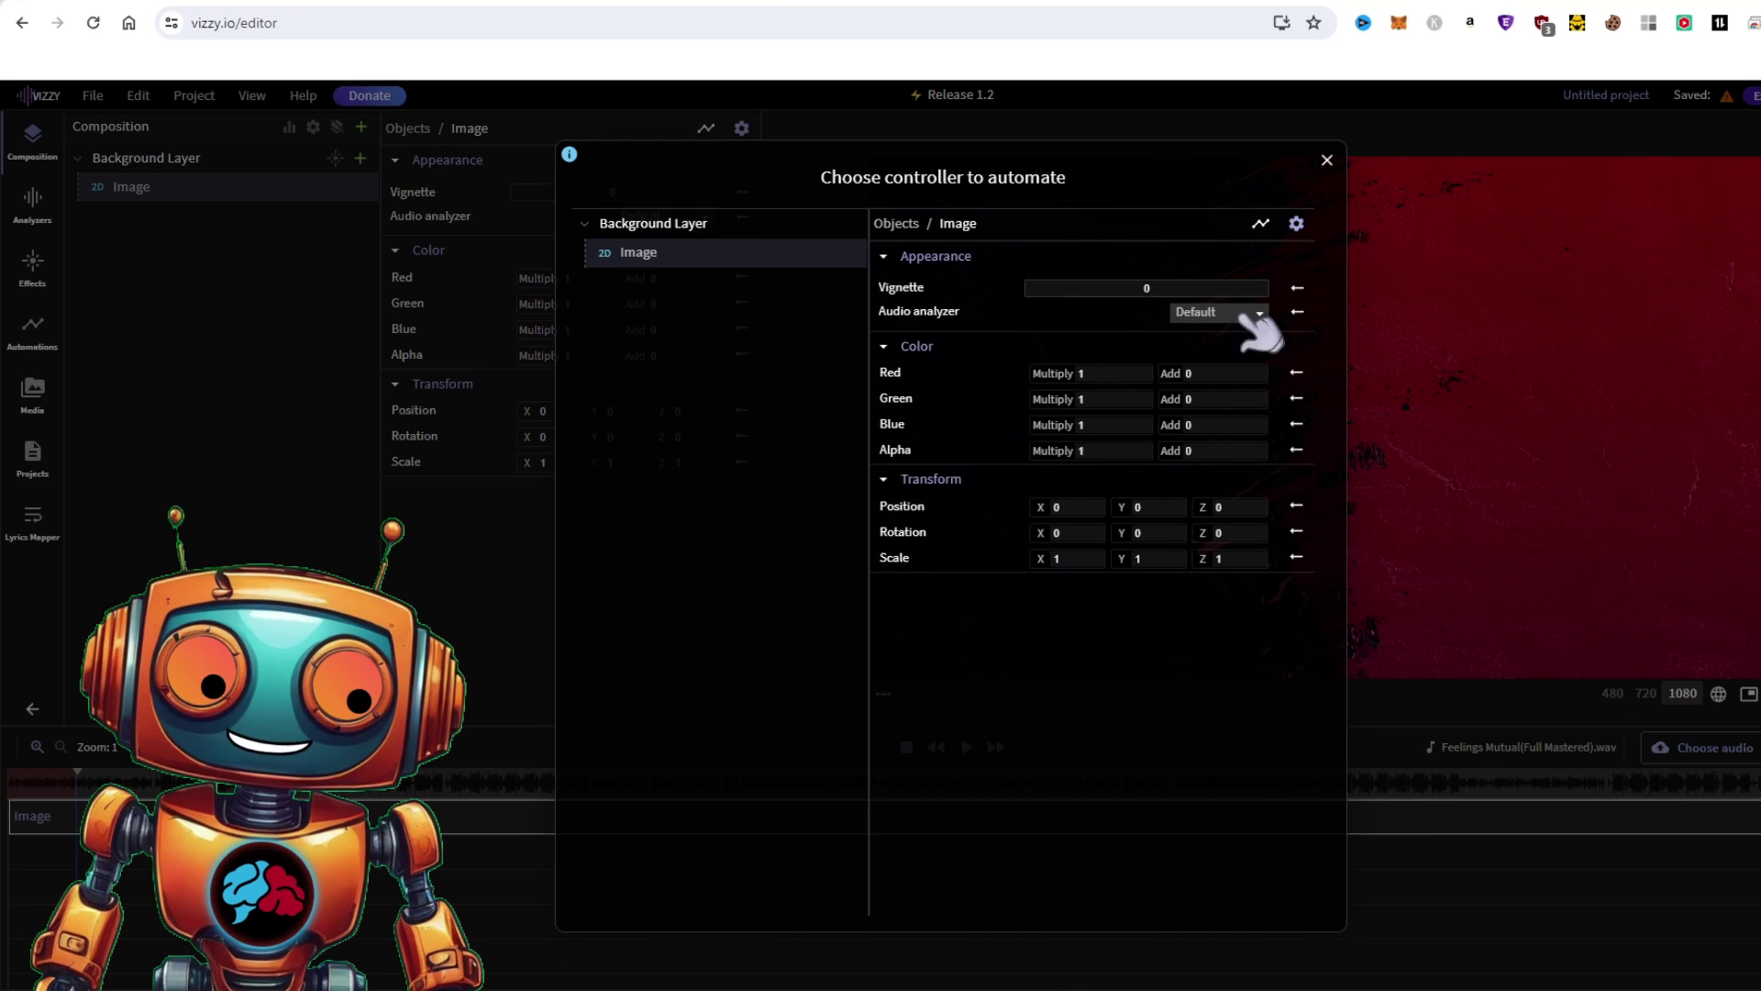
pyautogui.click(1209, 351)
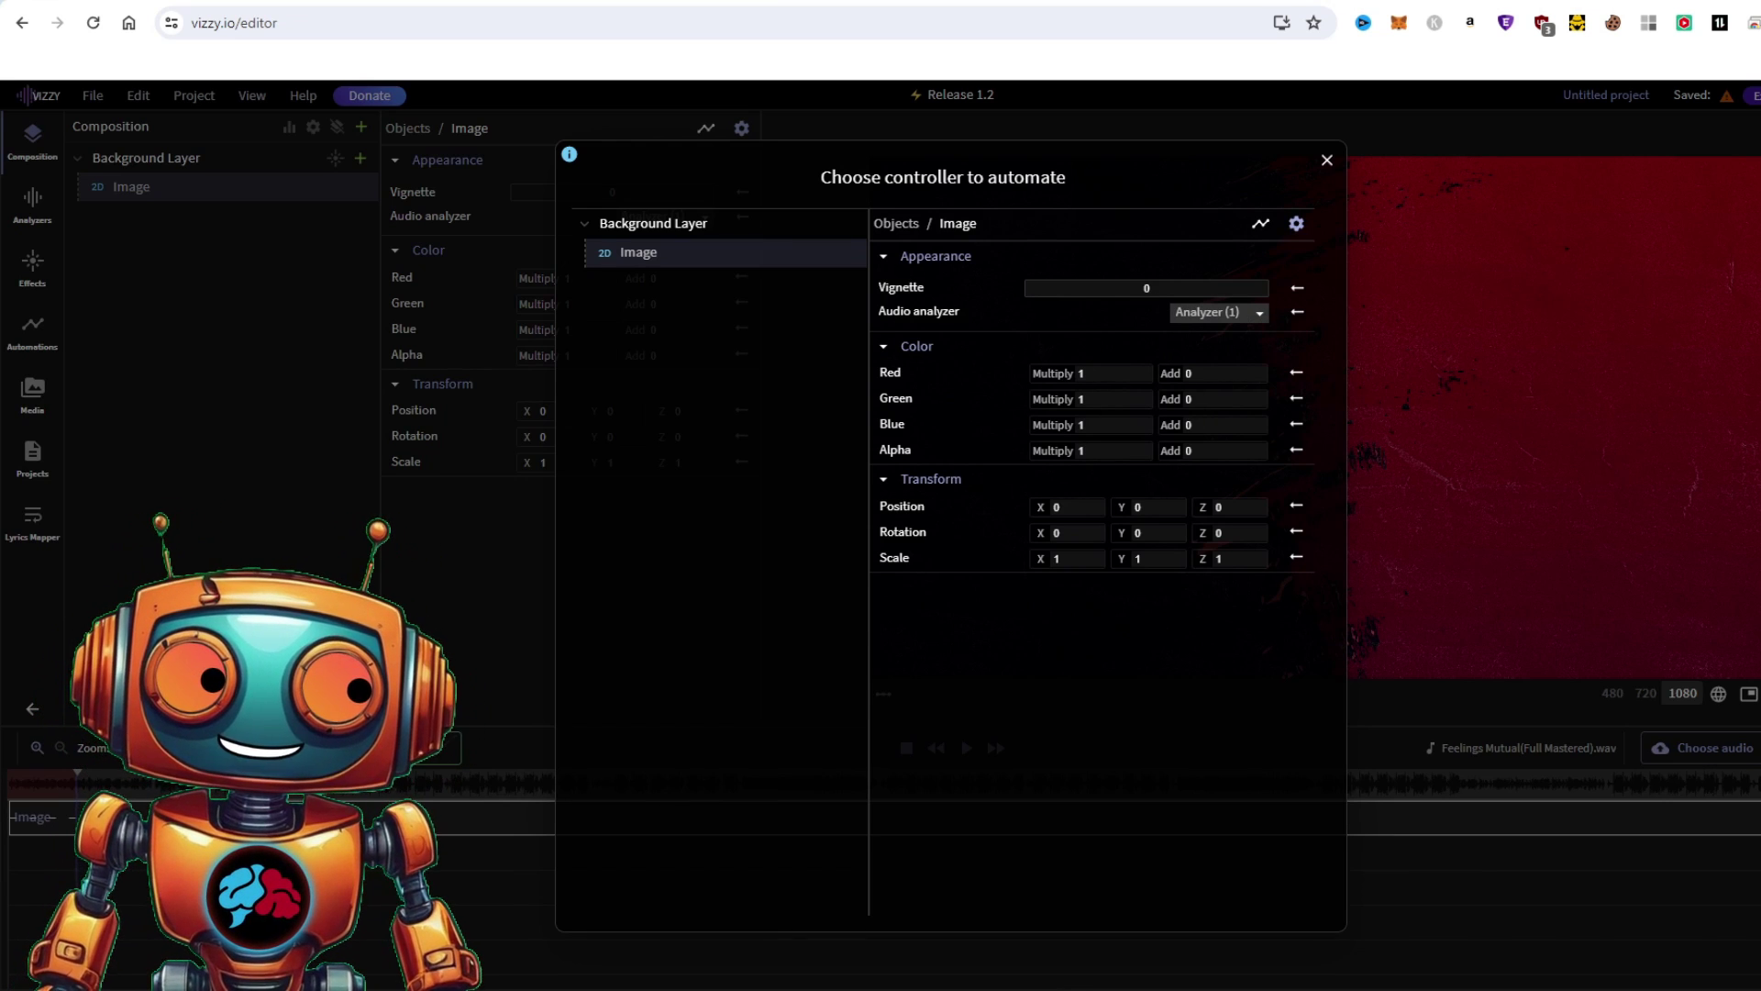
pyautogui.click(1317, 561)
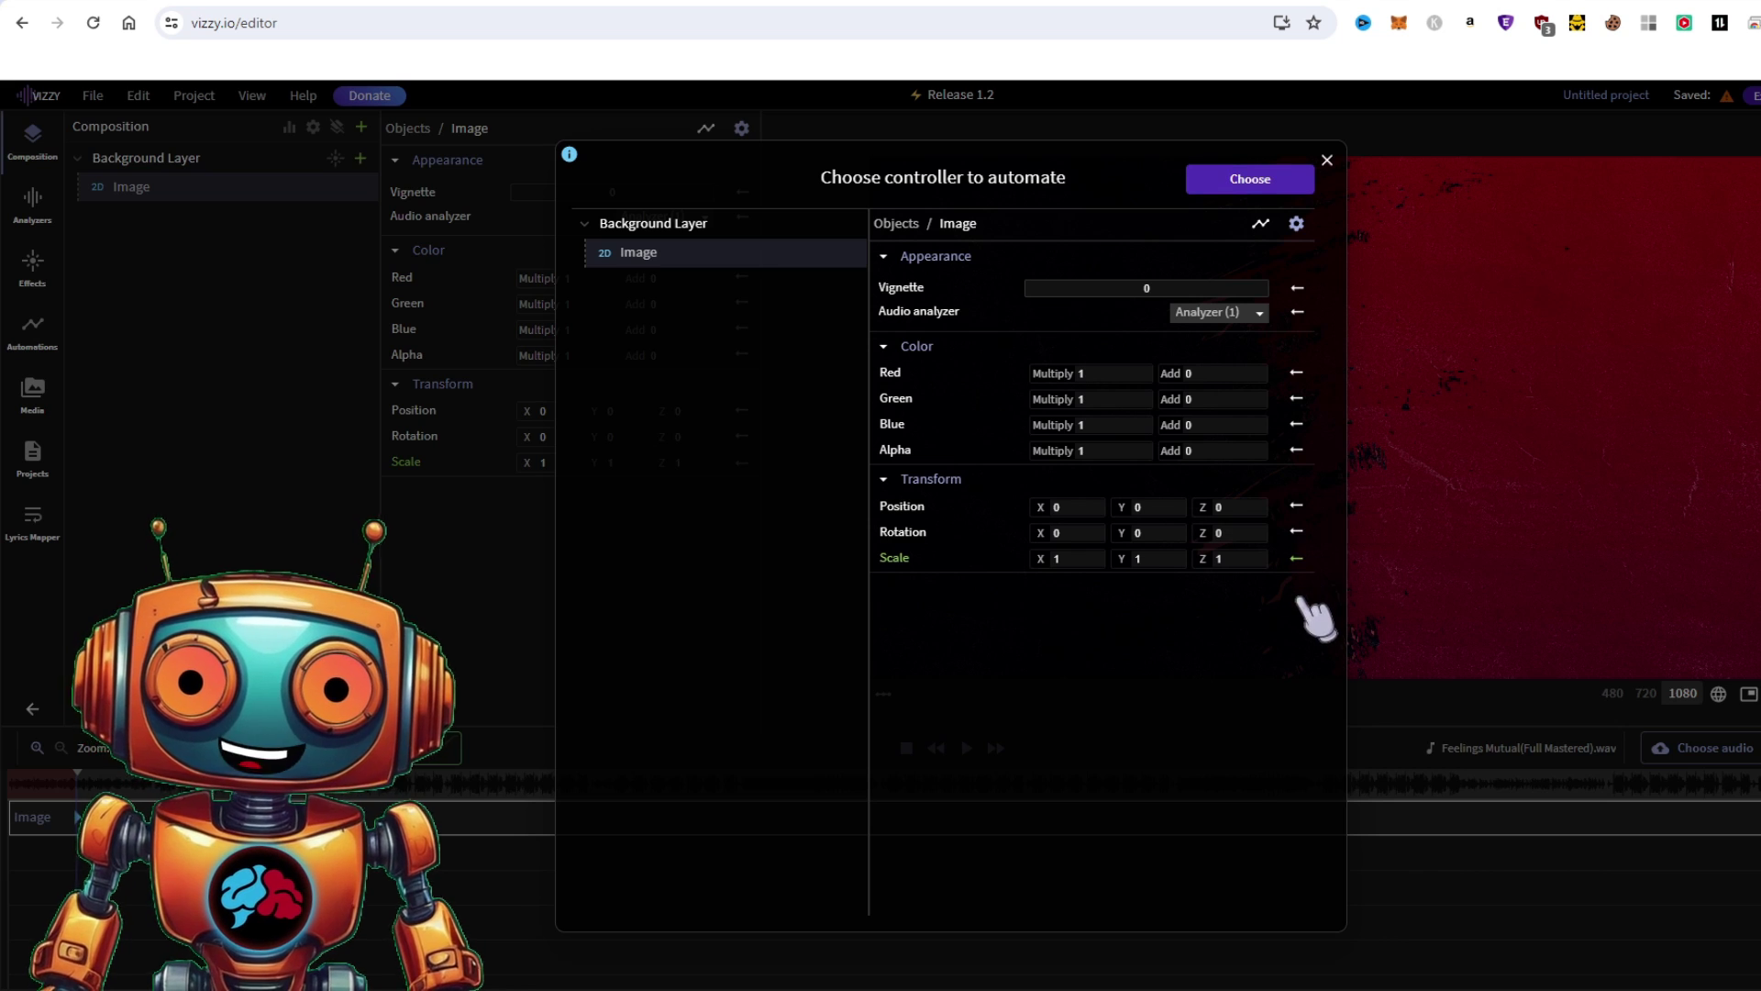
pyautogui.click(1257, 184)
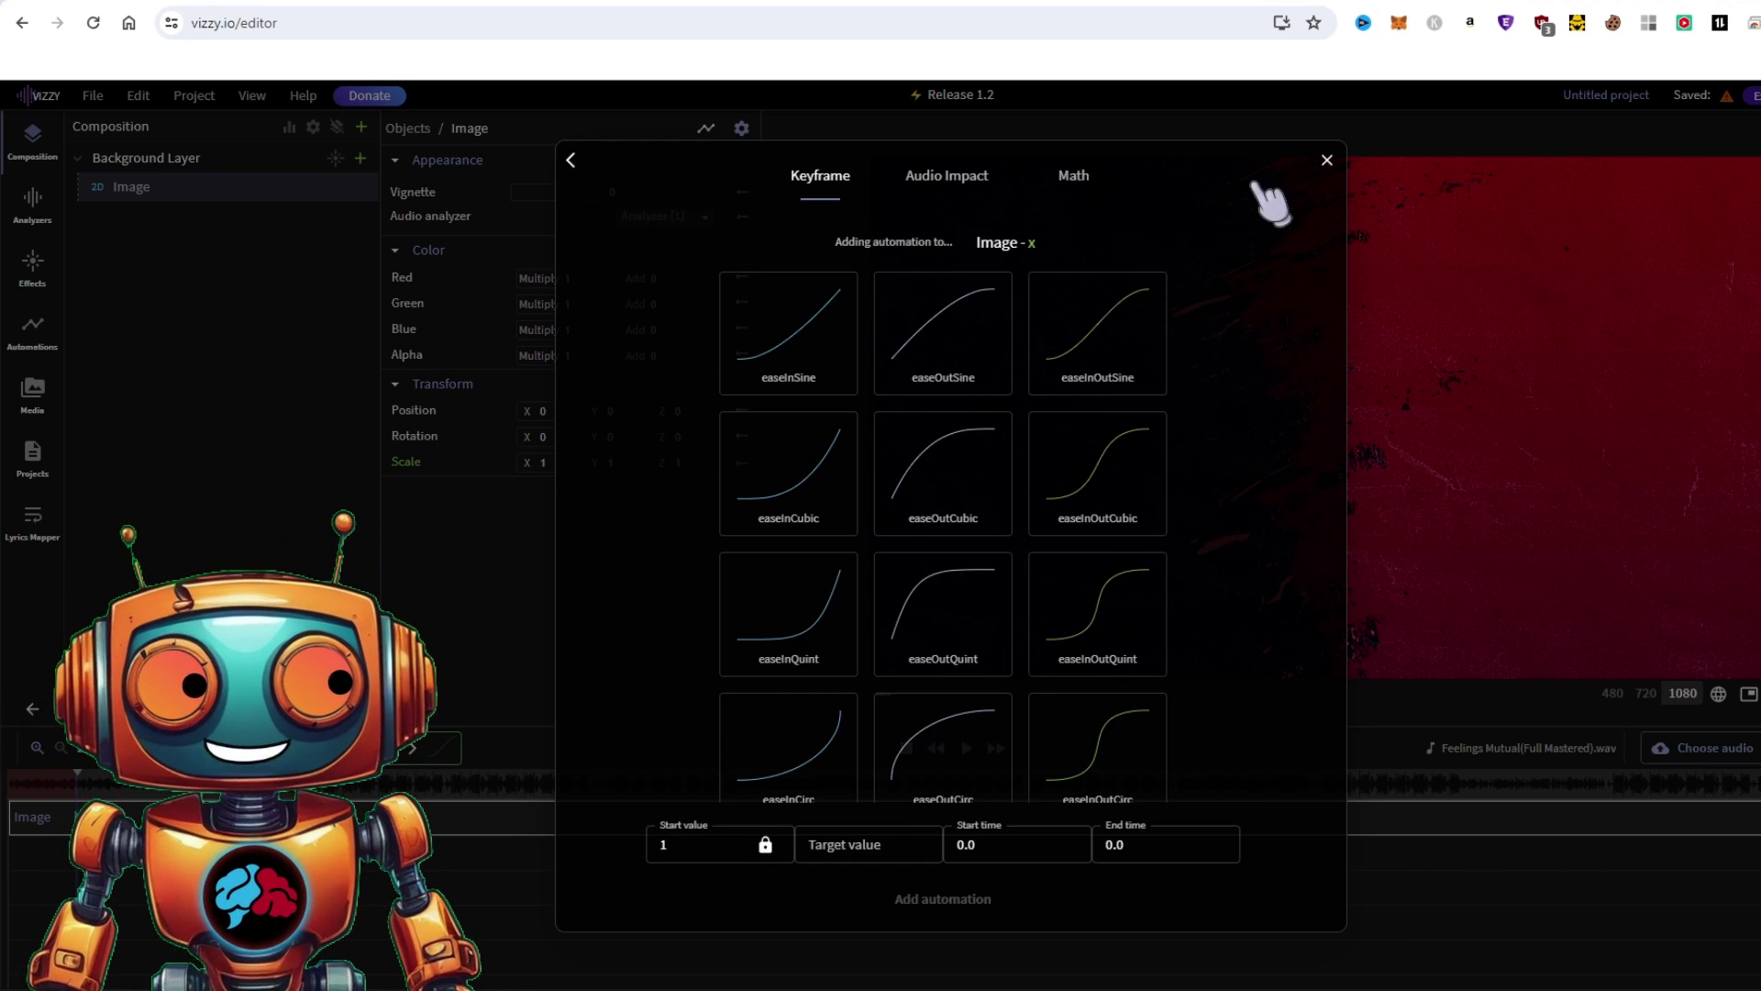
pyautogui.click(919, 178)
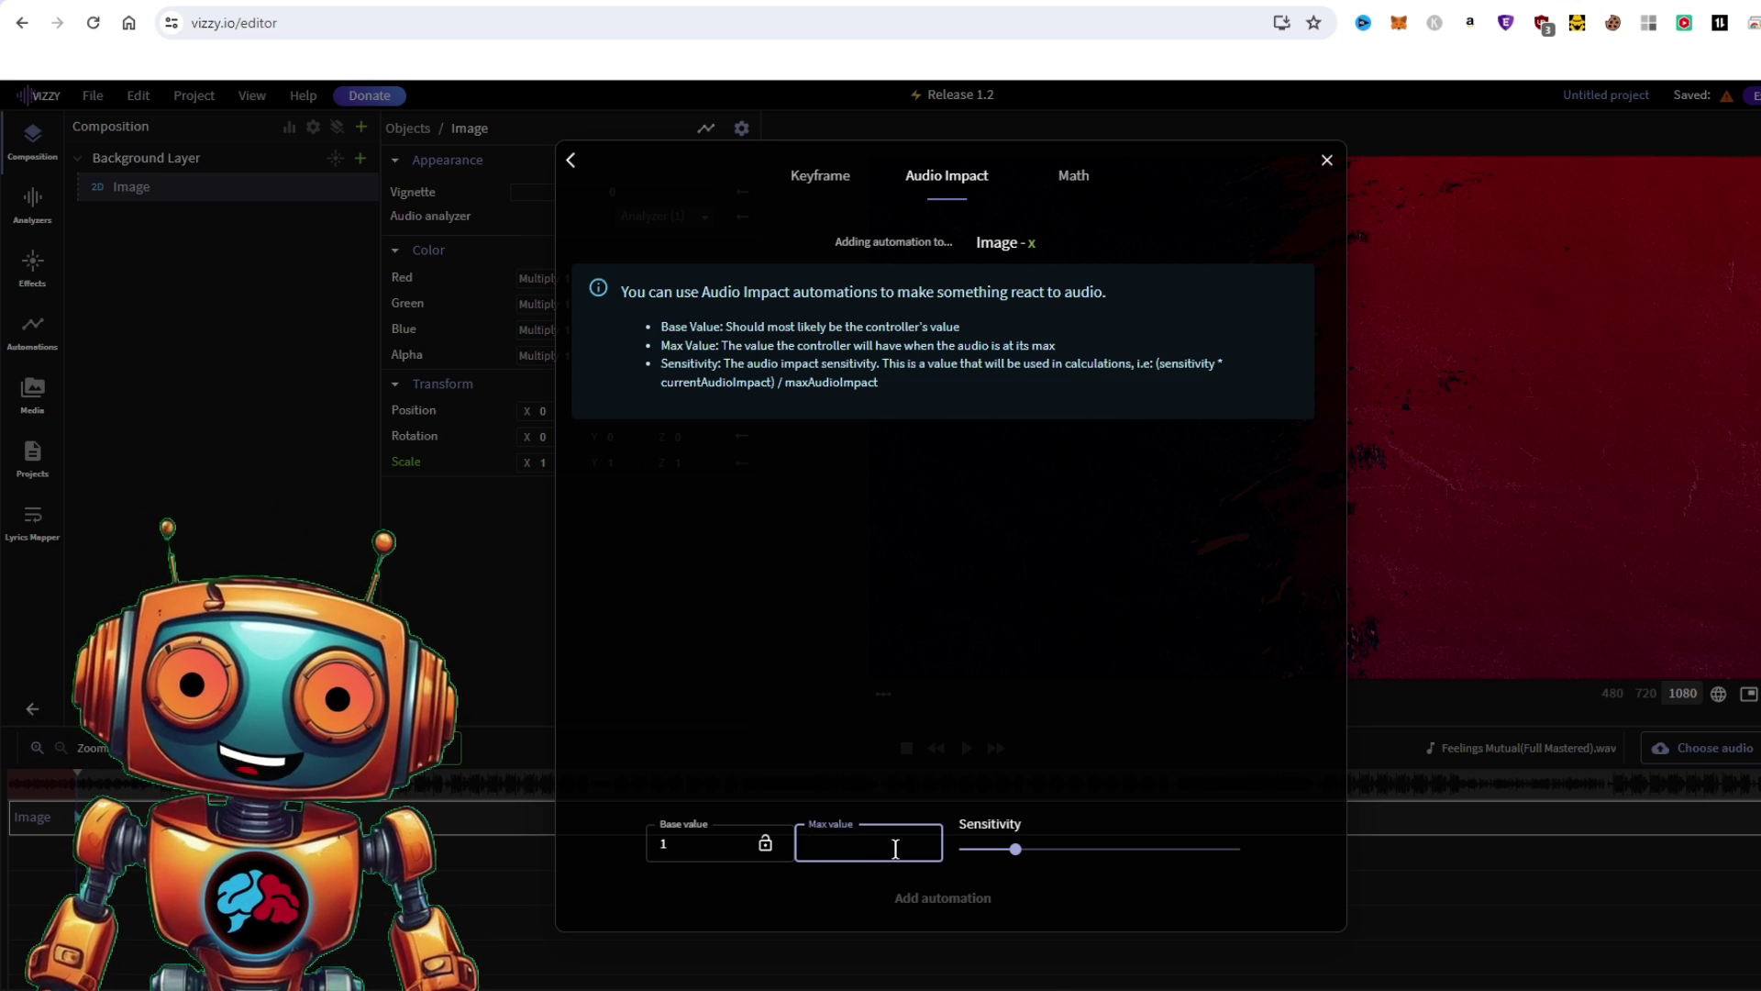
pyautogui.write('1.3')
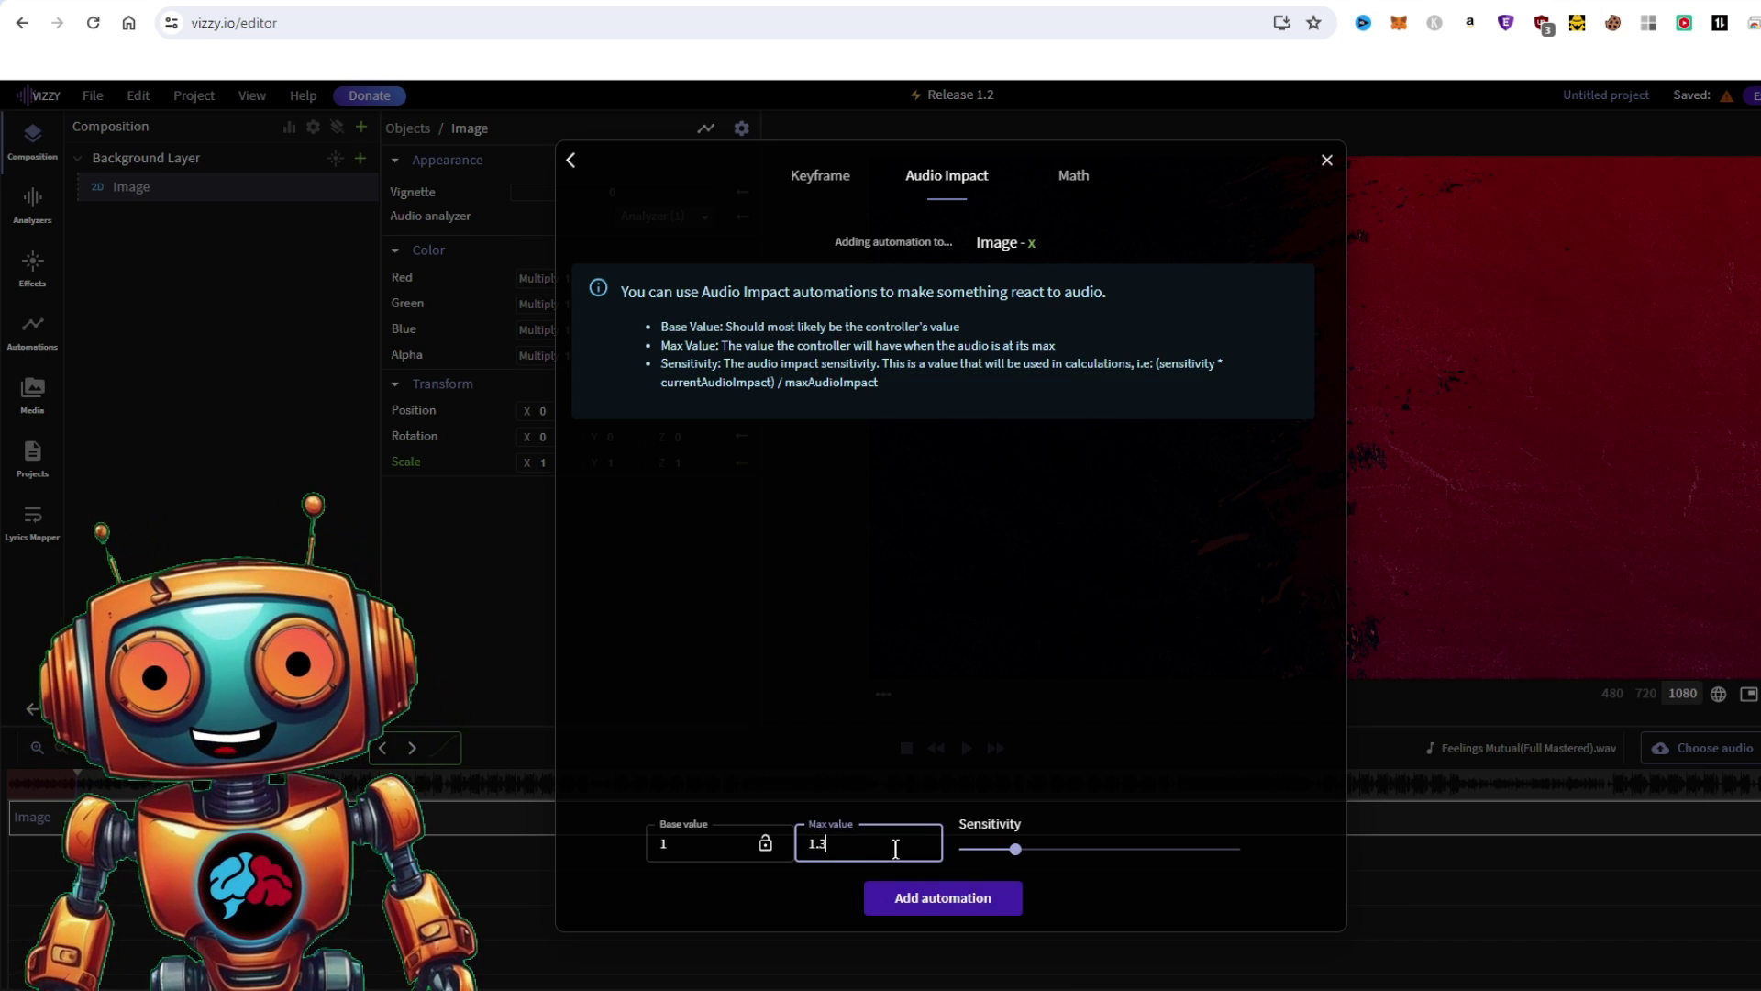
pyautogui.click(947, 905)
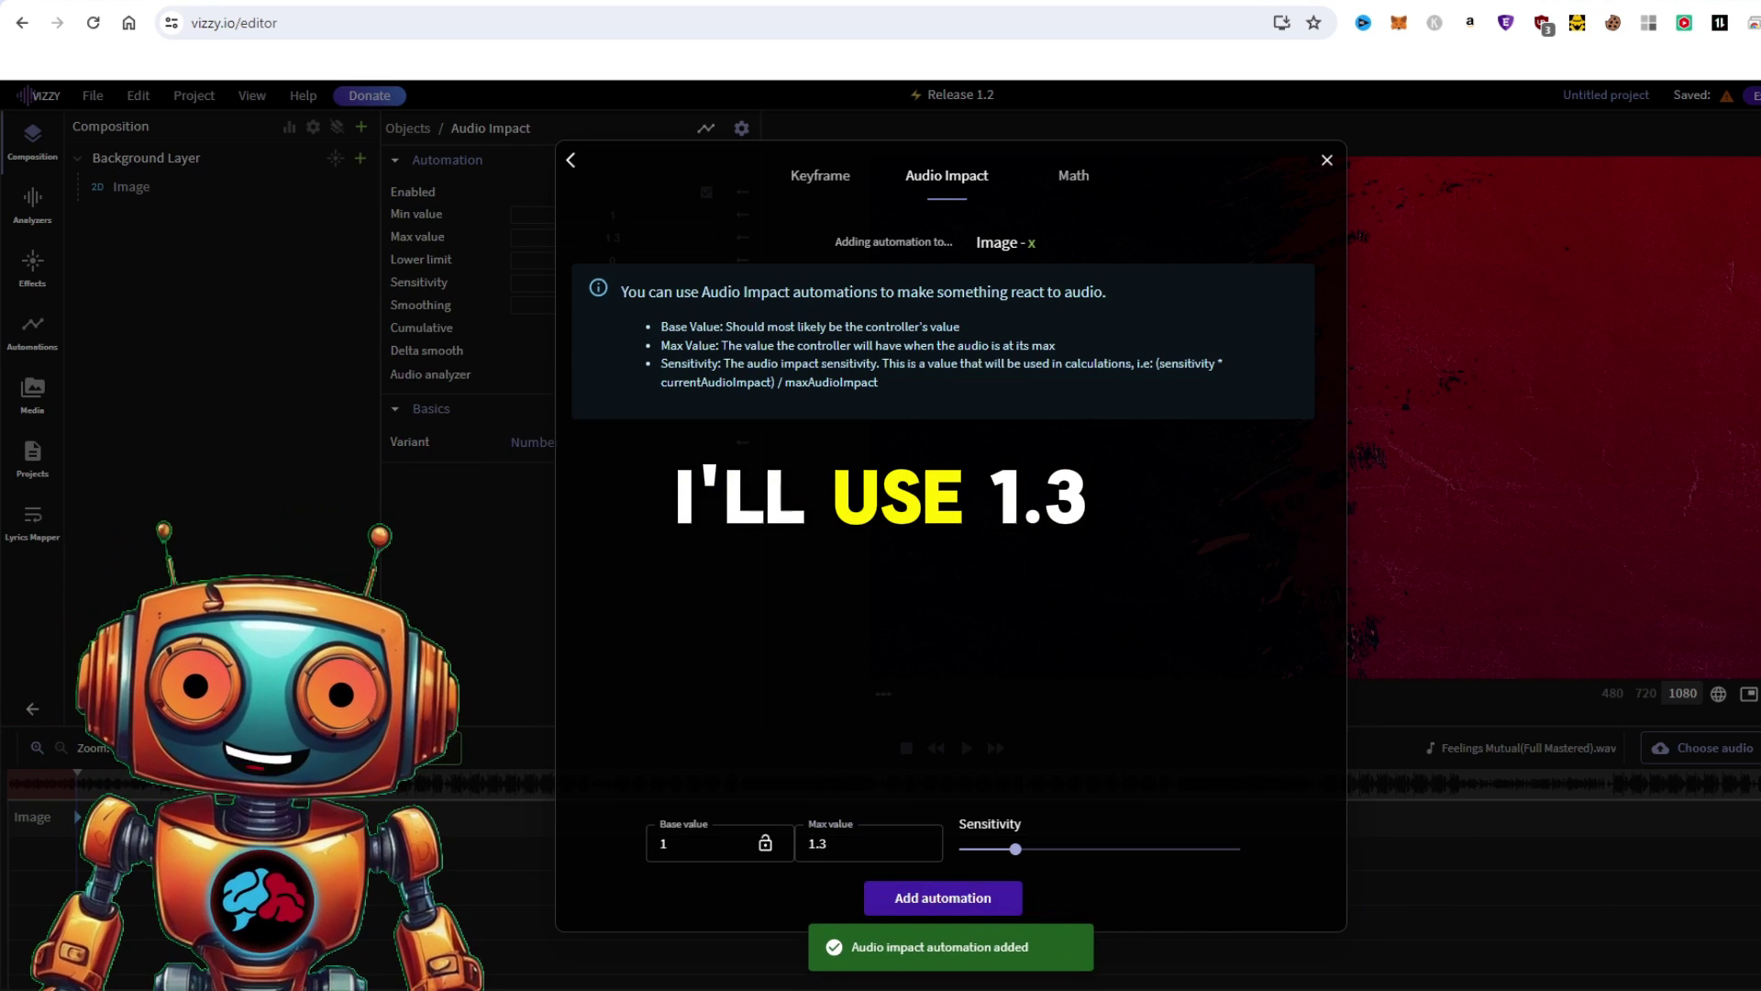
# Step: Preview the pulsing red-and-black background with the song up to 00:21.20, then show File options
pyautogui.click(1328, 161)
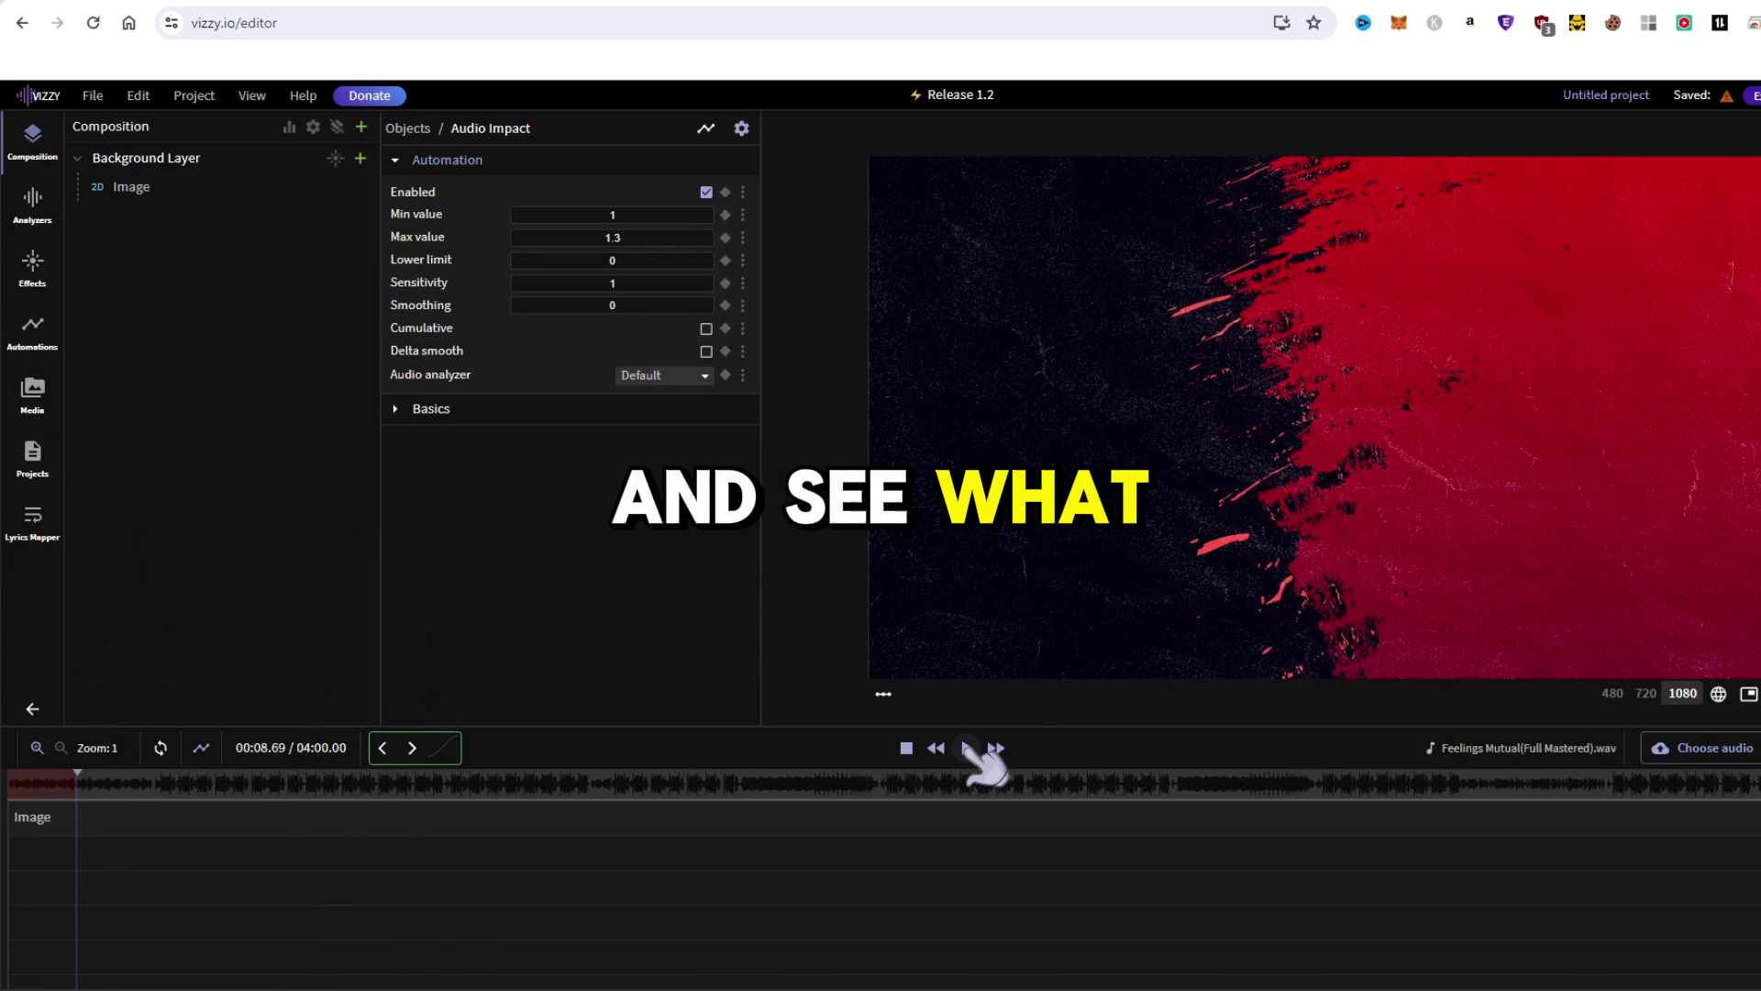
pyautogui.click(969, 747)
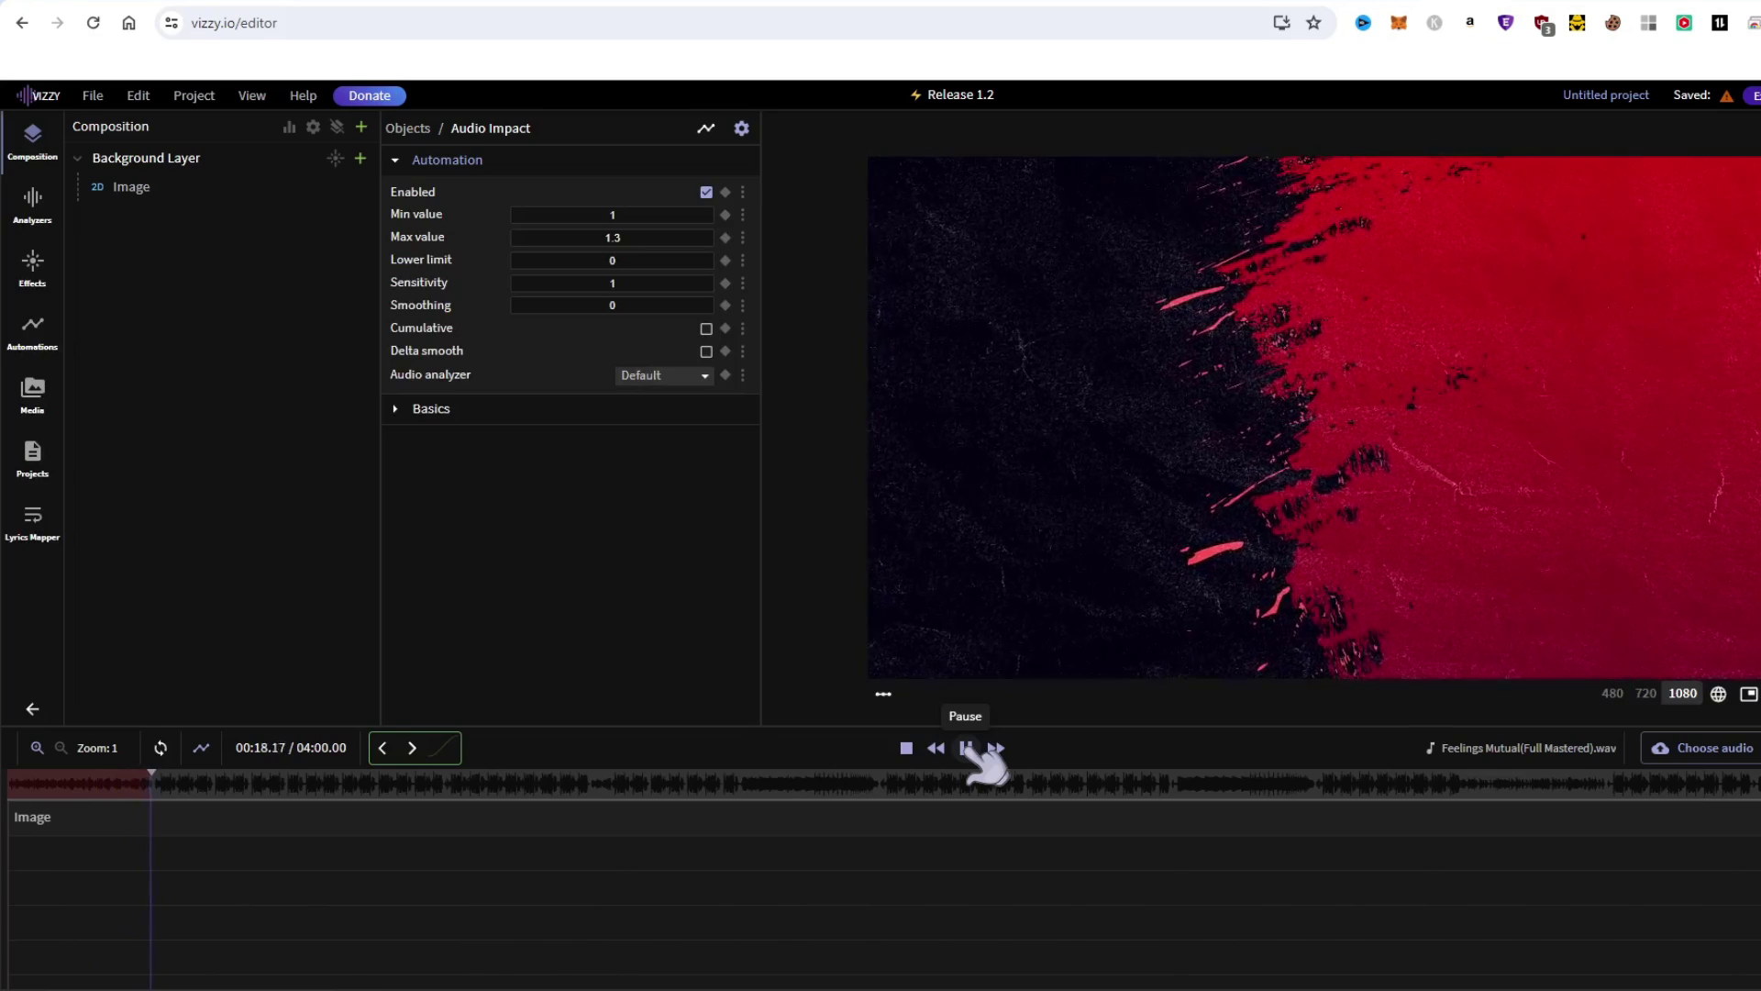
pyautogui.click(966, 748)
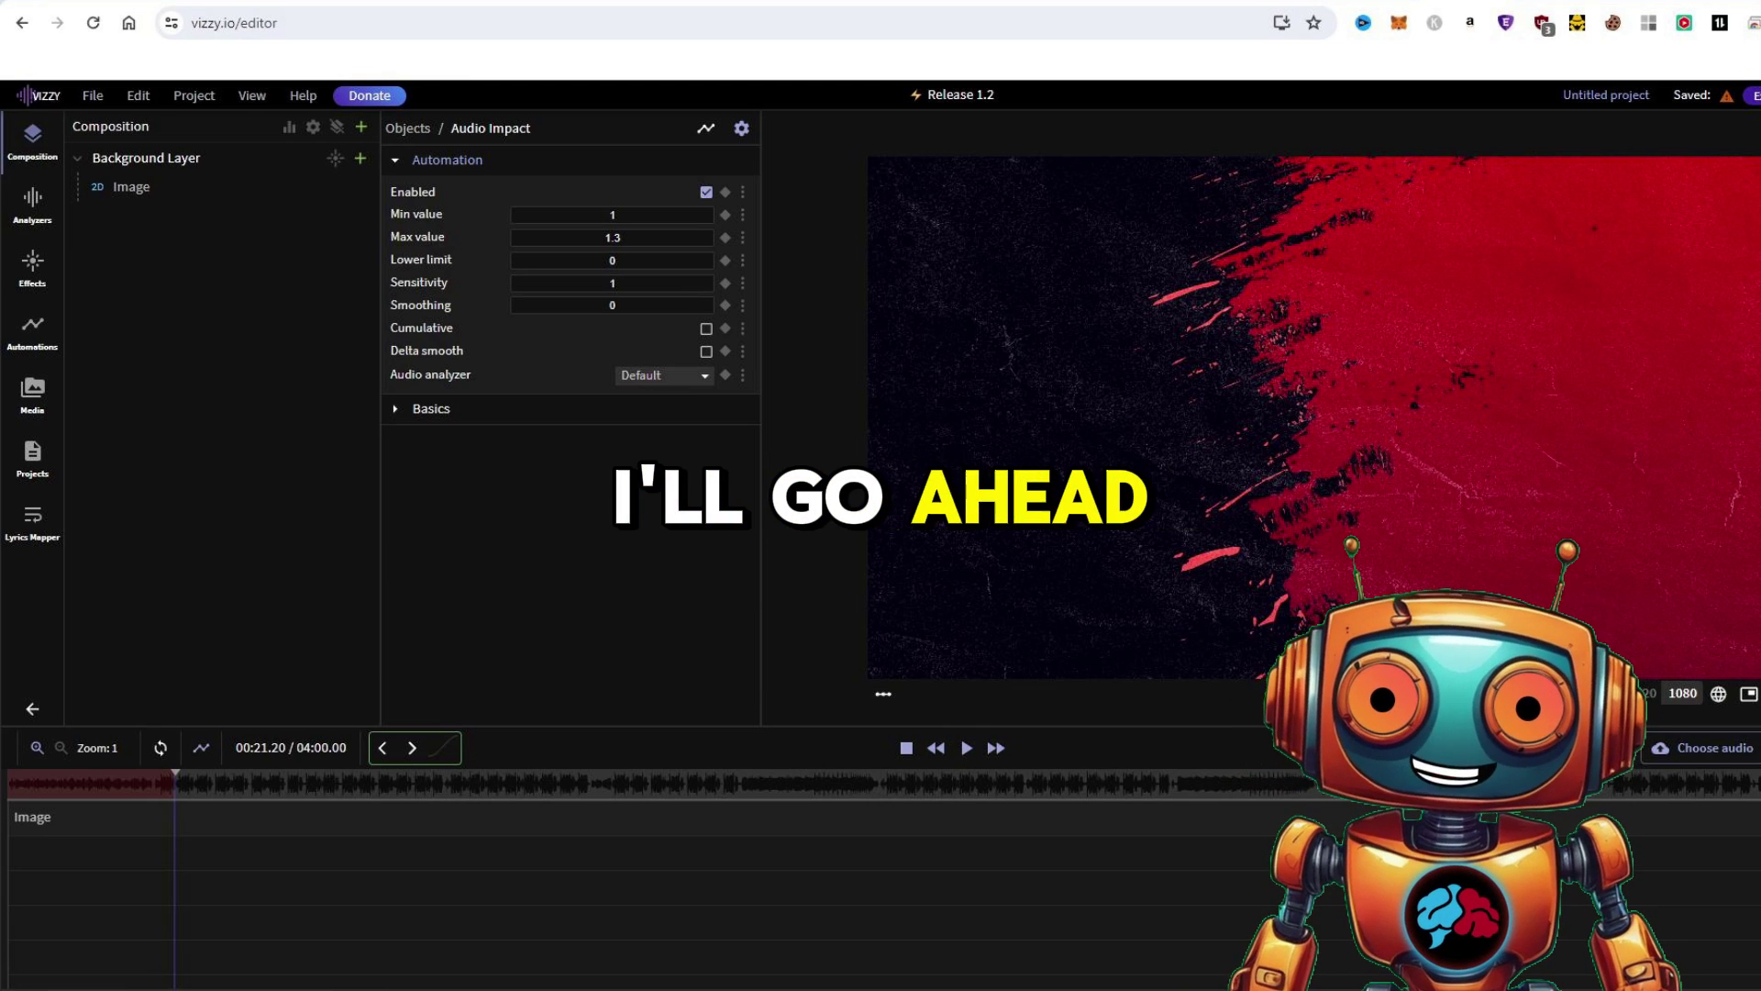
pyautogui.click(93, 97)
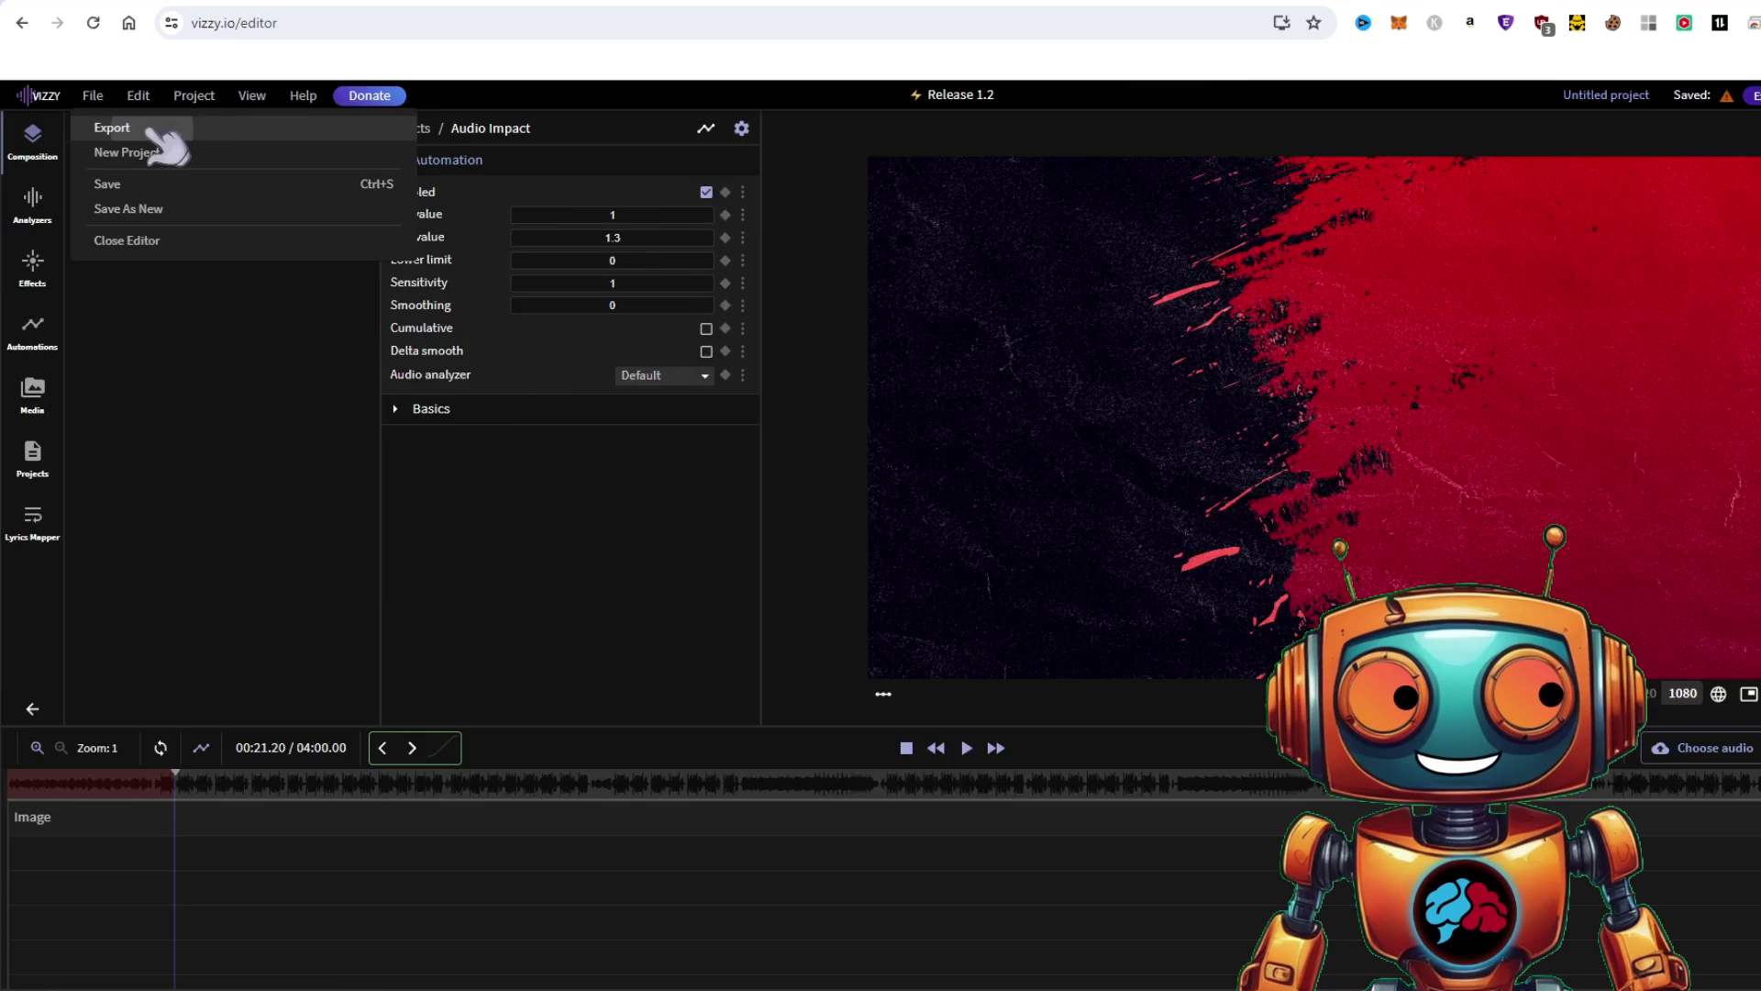
# Step: Export the background video at 1080p, 60 FPS, covering 0 to 240 seconds
pyautogui.click(110, 129)
pyautogui.click(1591, 423)
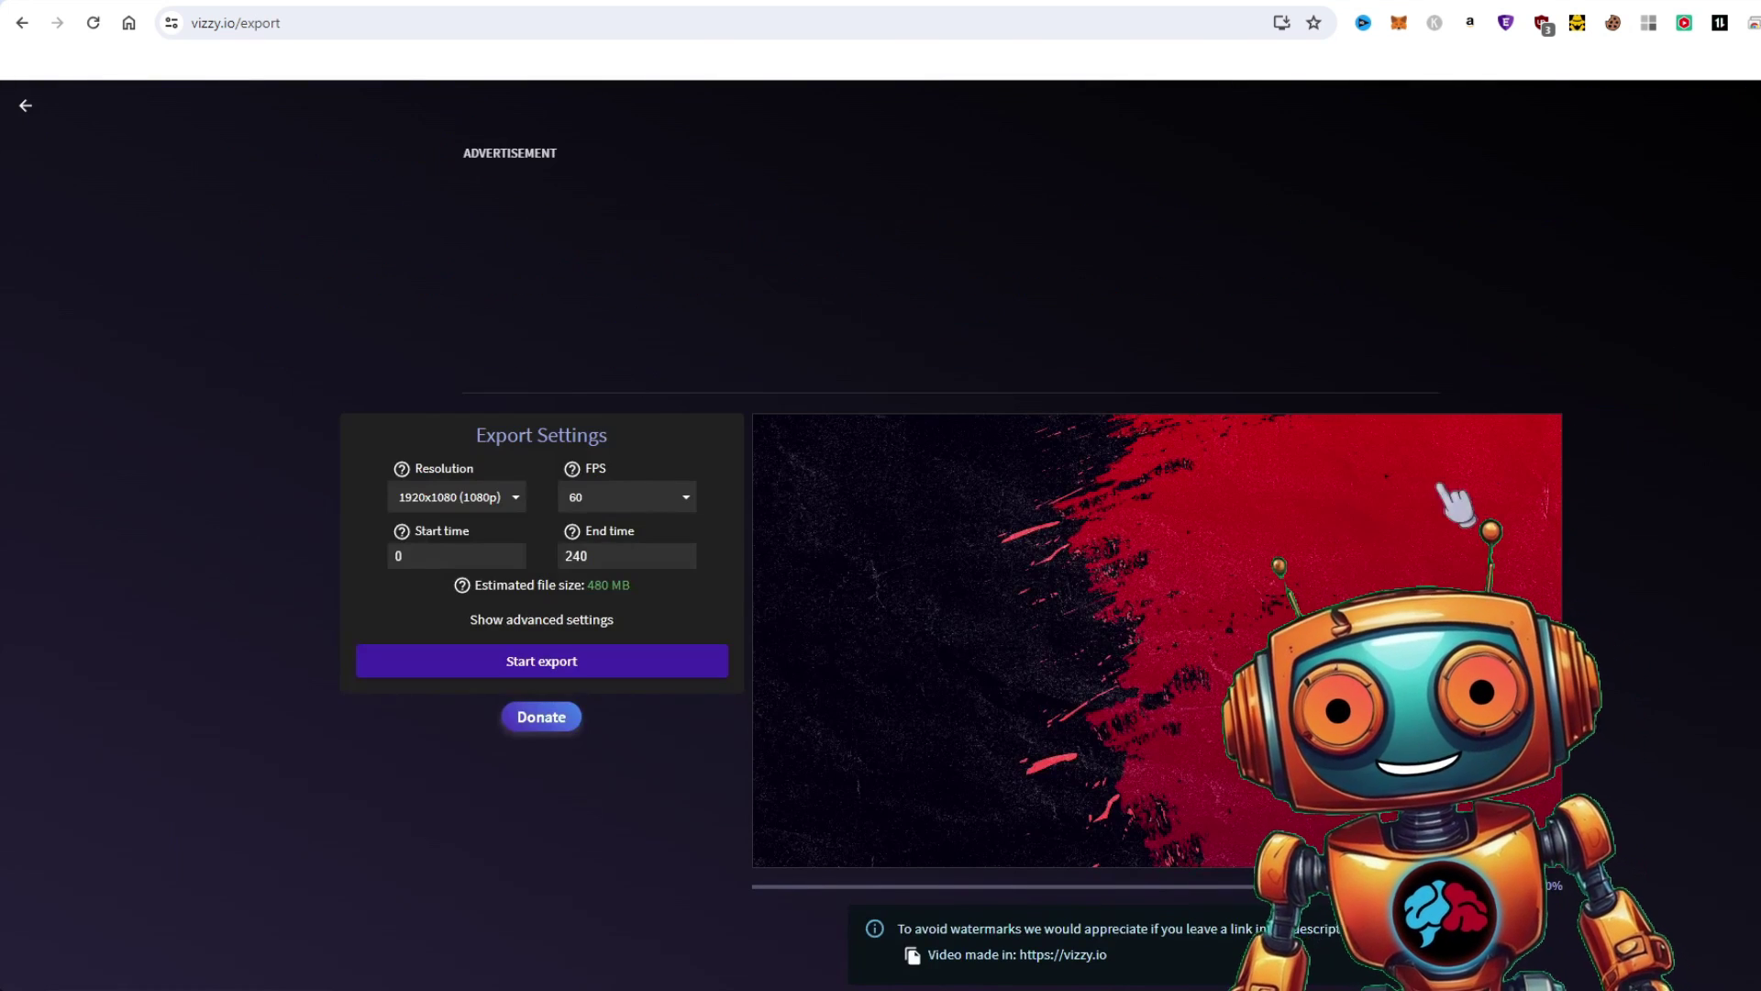
pyautogui.click(592, 660)
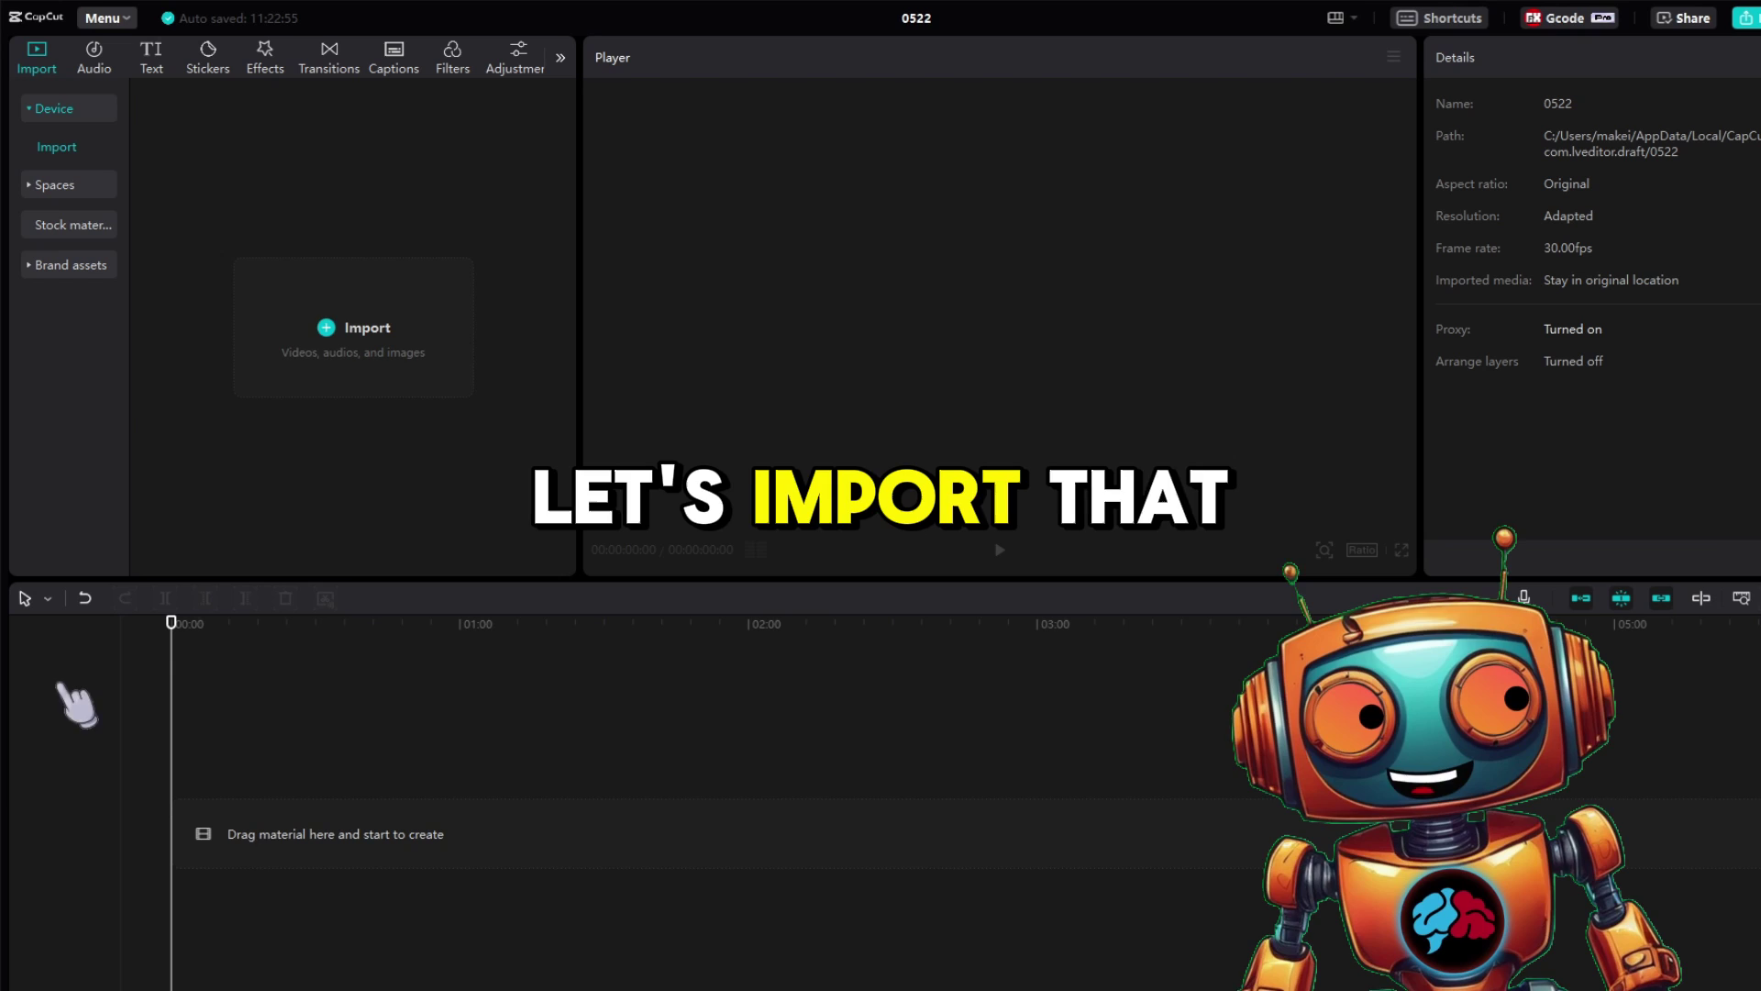
# Step: Import feelings mutual bg vizzy.mp4, place it on the timeline, and extract its audio
pyautogui.moveTo(954, 284); pyautogui.dragTo(450, 372)
pyautogui.moveTo(178, 244); pyautogui.dragTo(246, 818)
pyautogui.rightClick(536, 853)
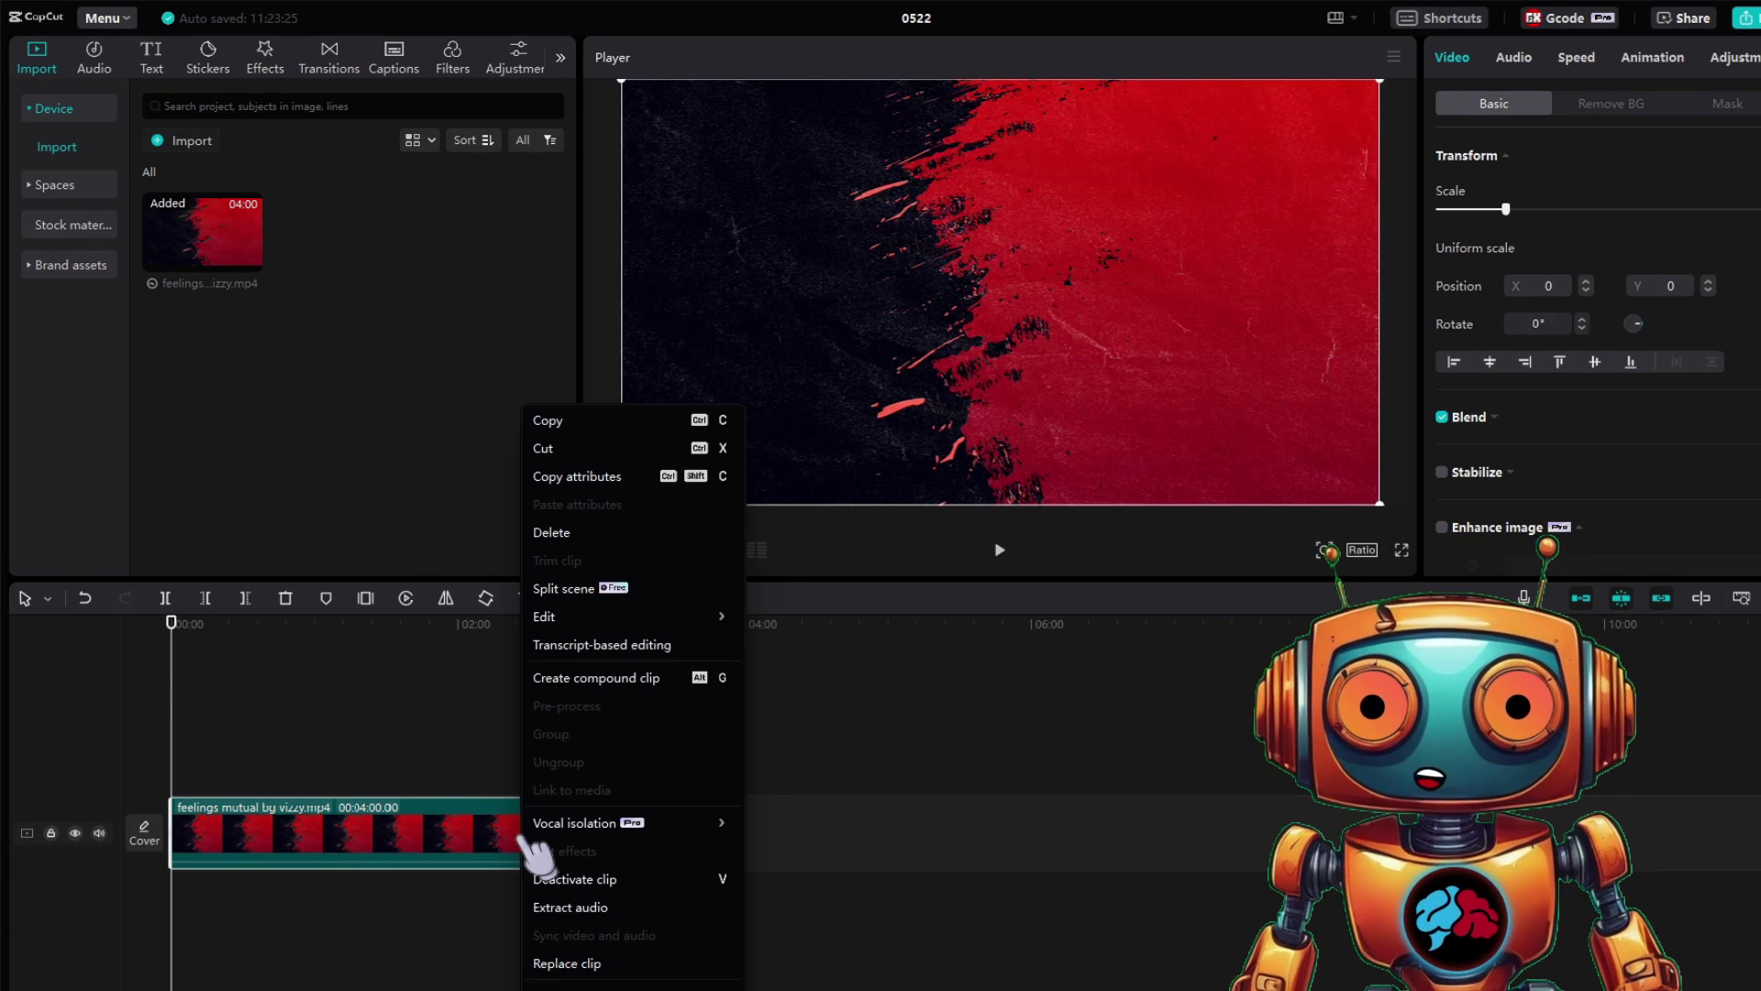
pyautogui.click(602, 904)
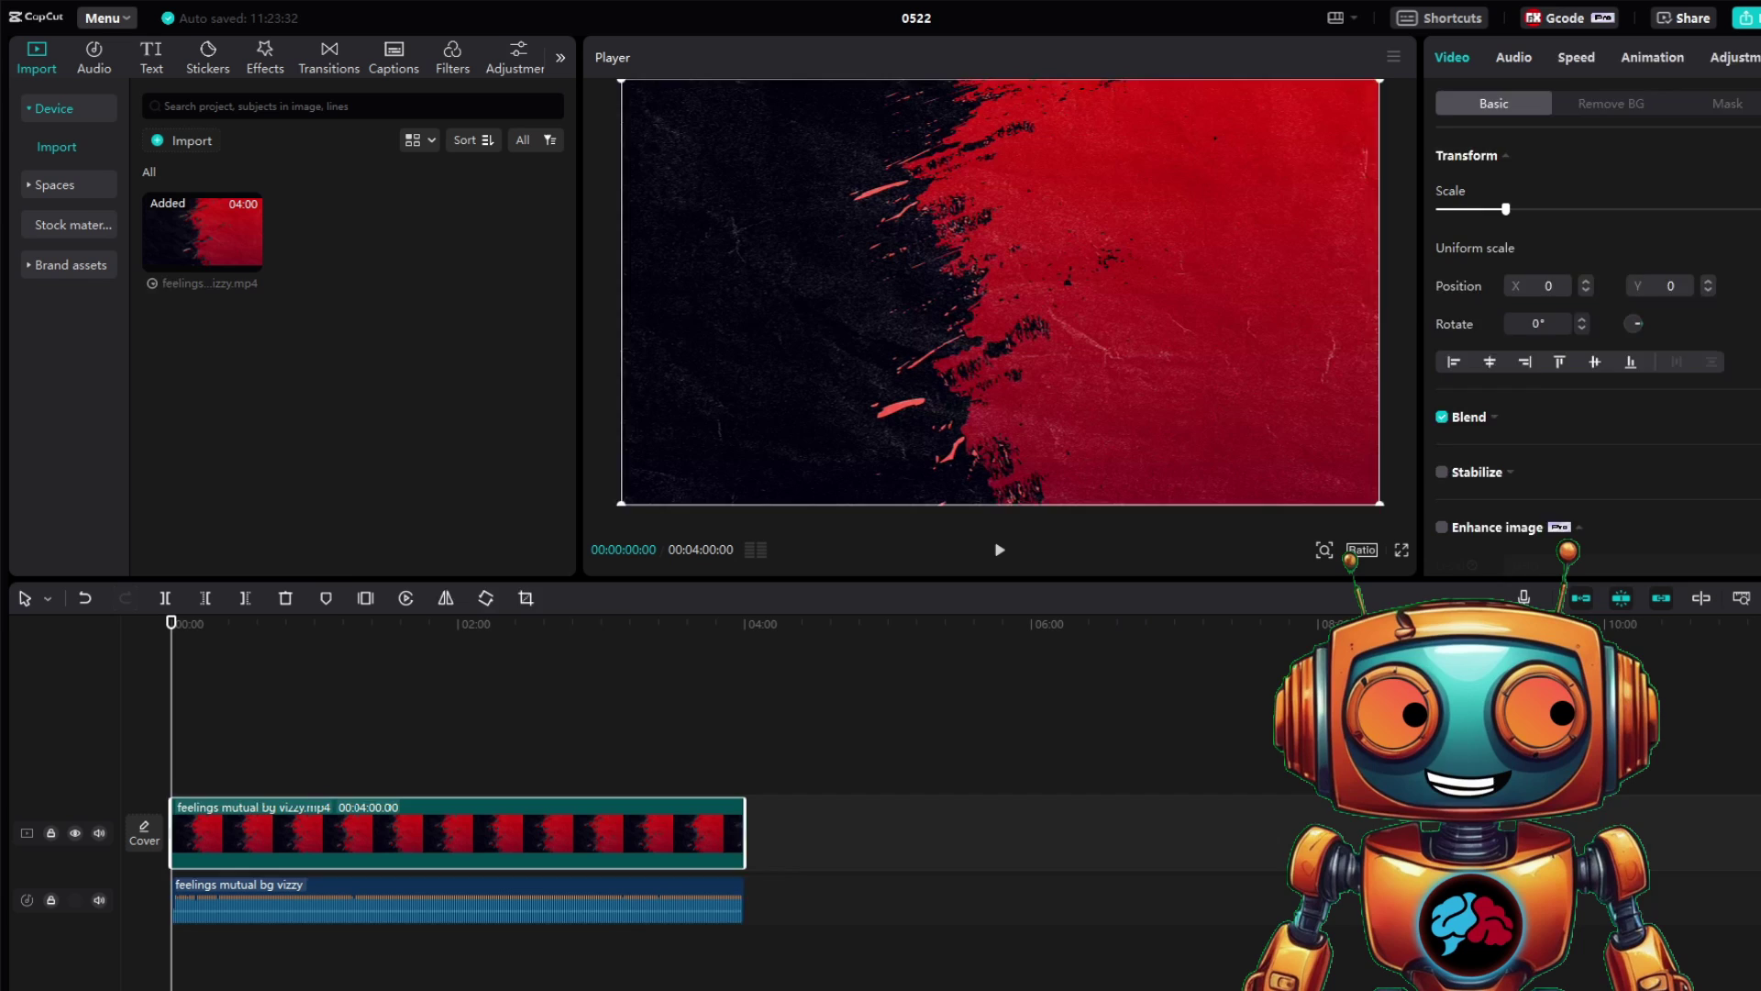
pyautogui.click(550, 899)
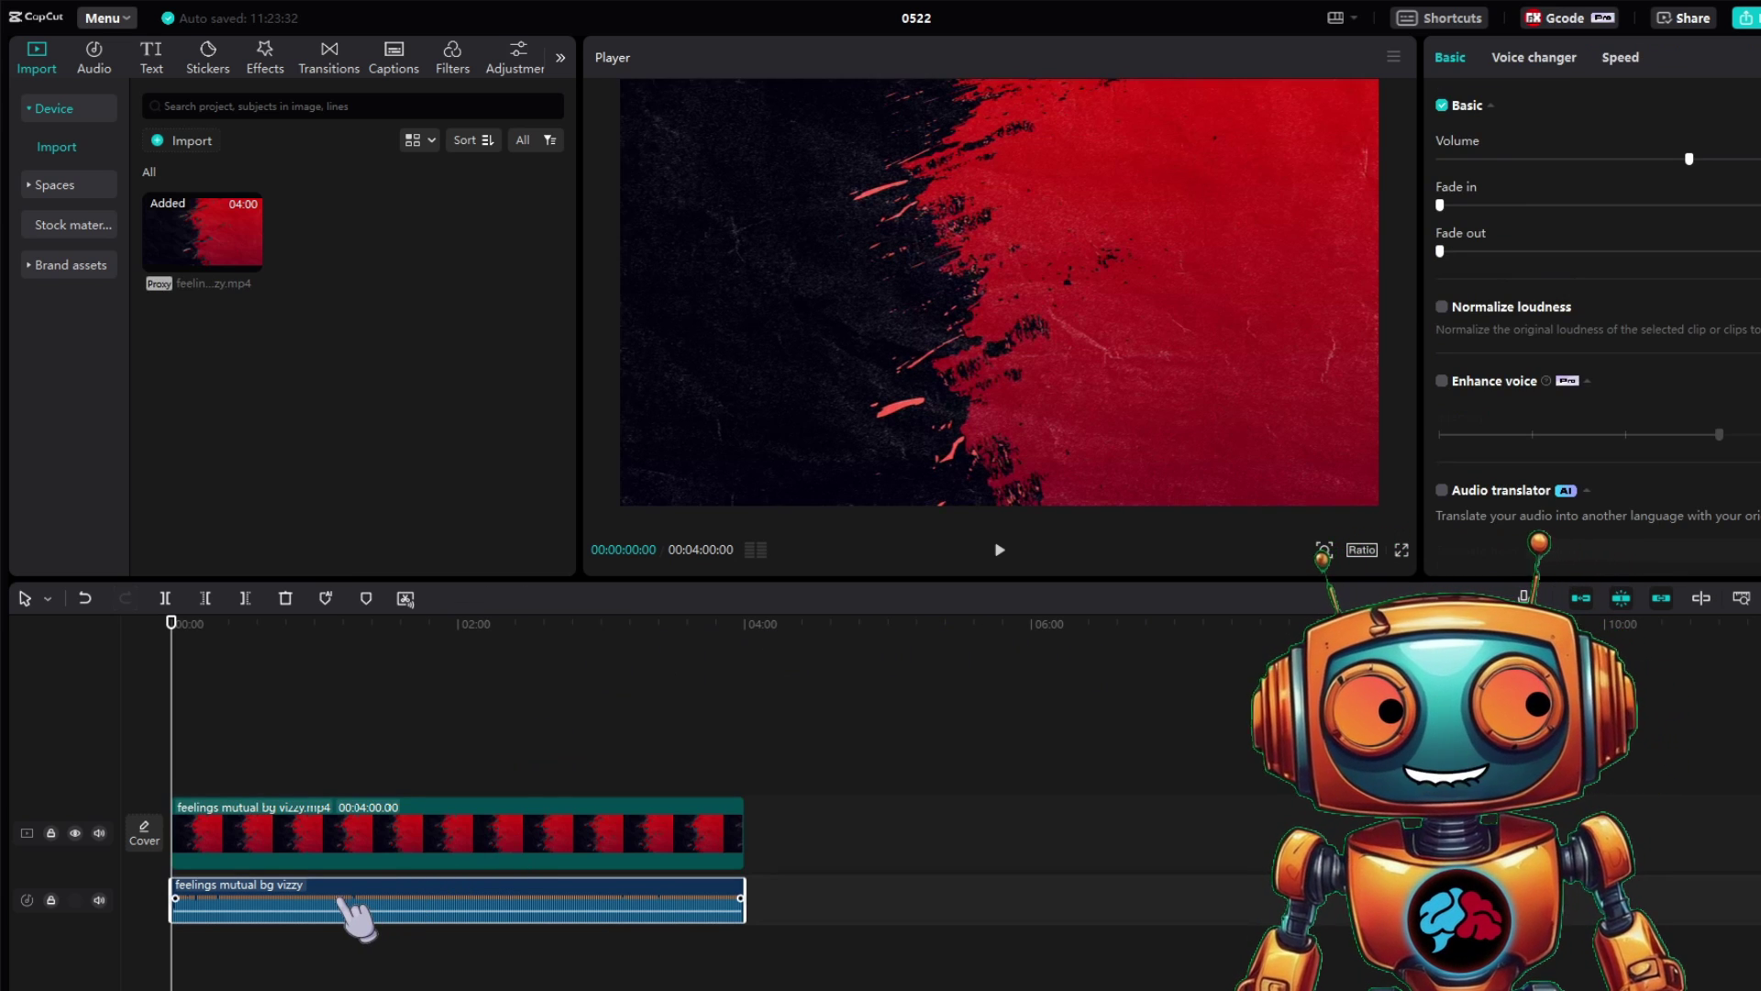
# Step: Generate English auto lyrics for the song and zoom in to inspect the caption clips
pyautogui.click(151, 57)
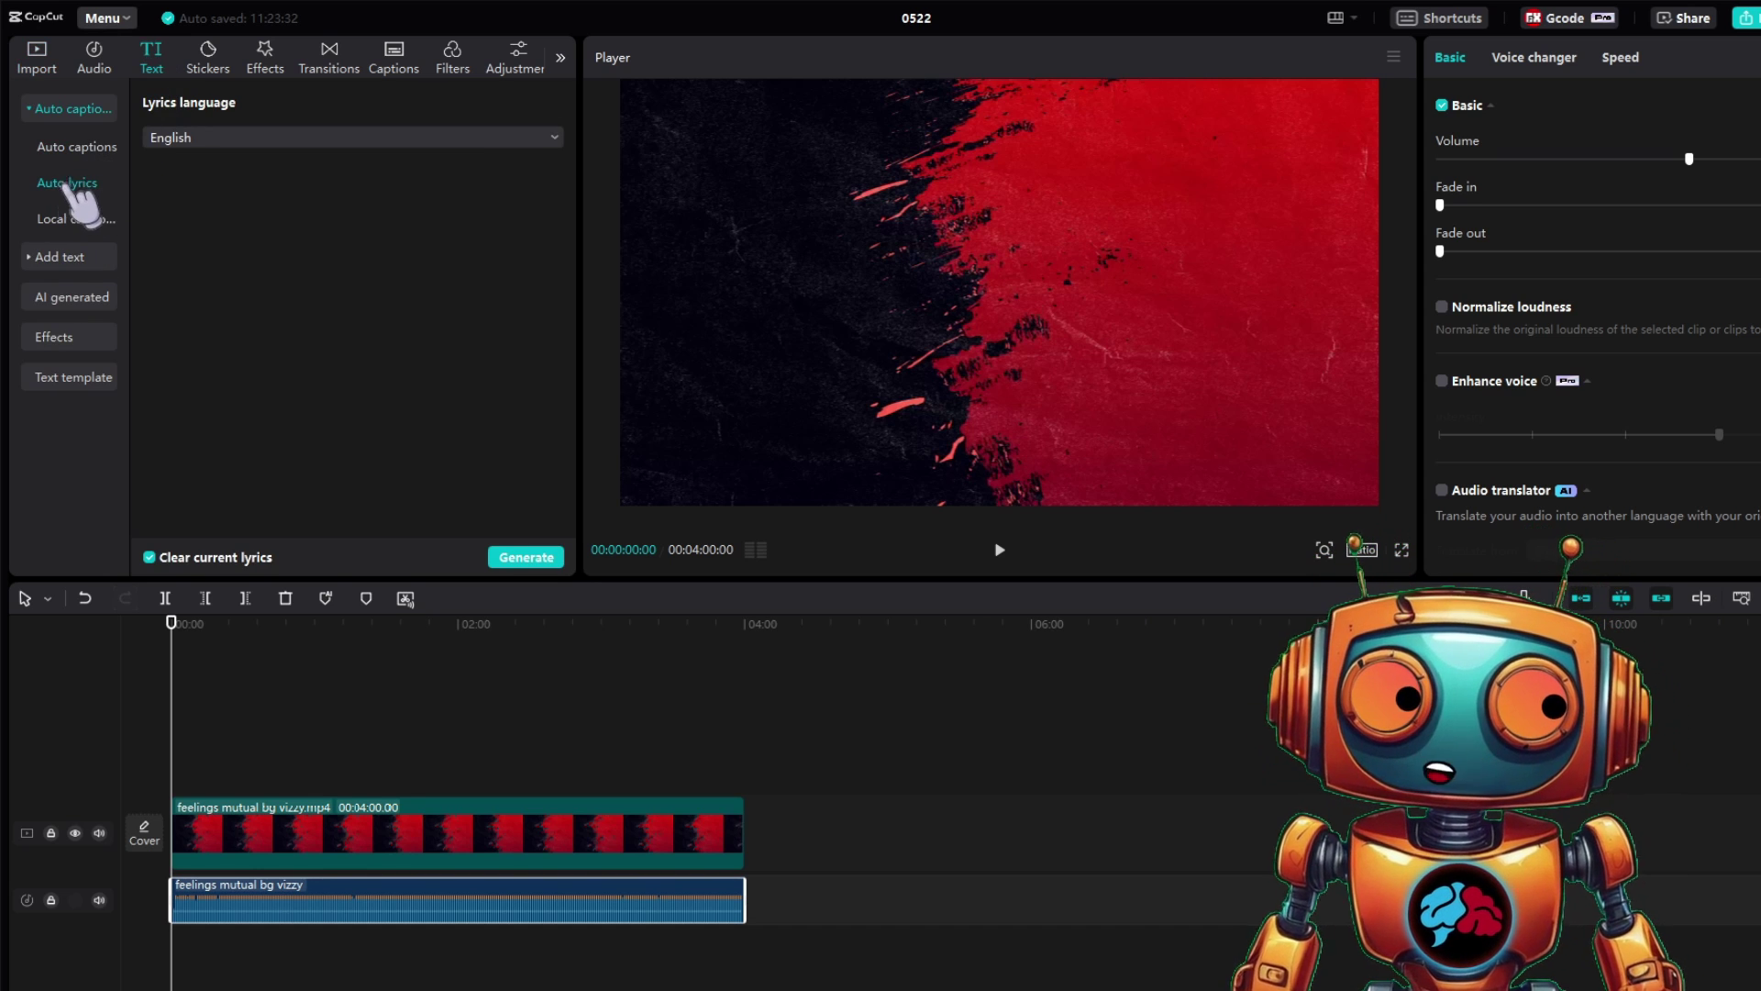
pyautogui.click(526, 557)
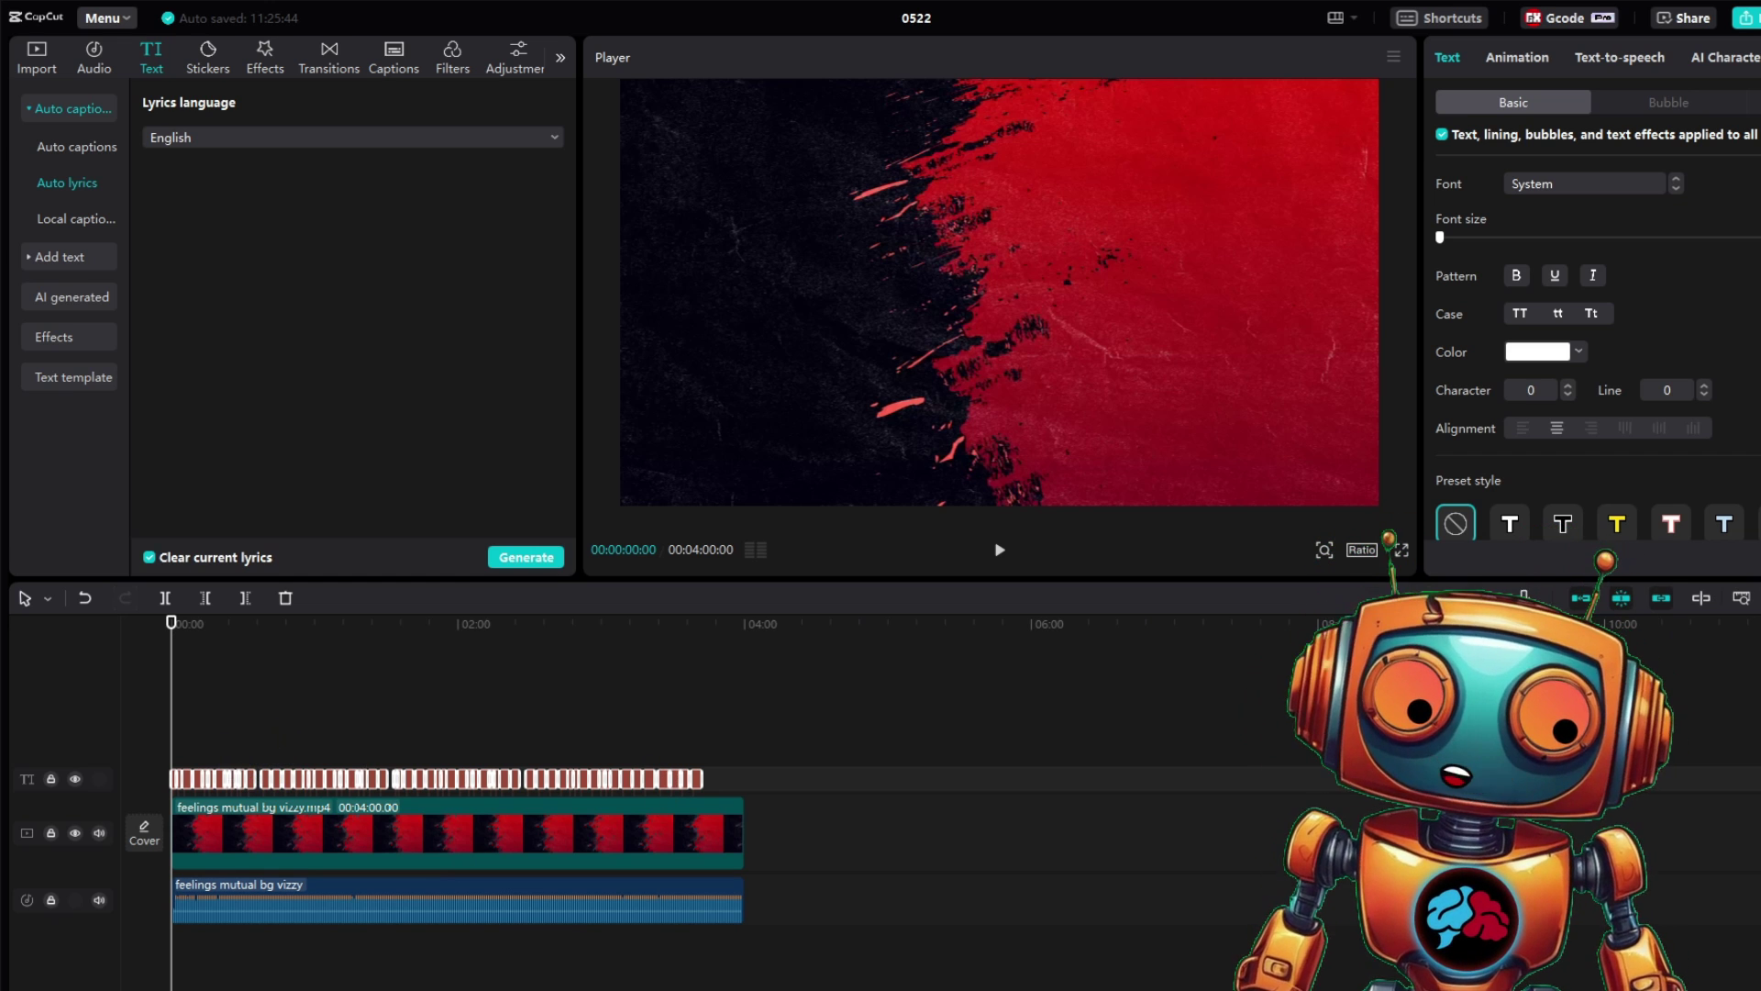
pyautogui.scroll(5, 698, 780)
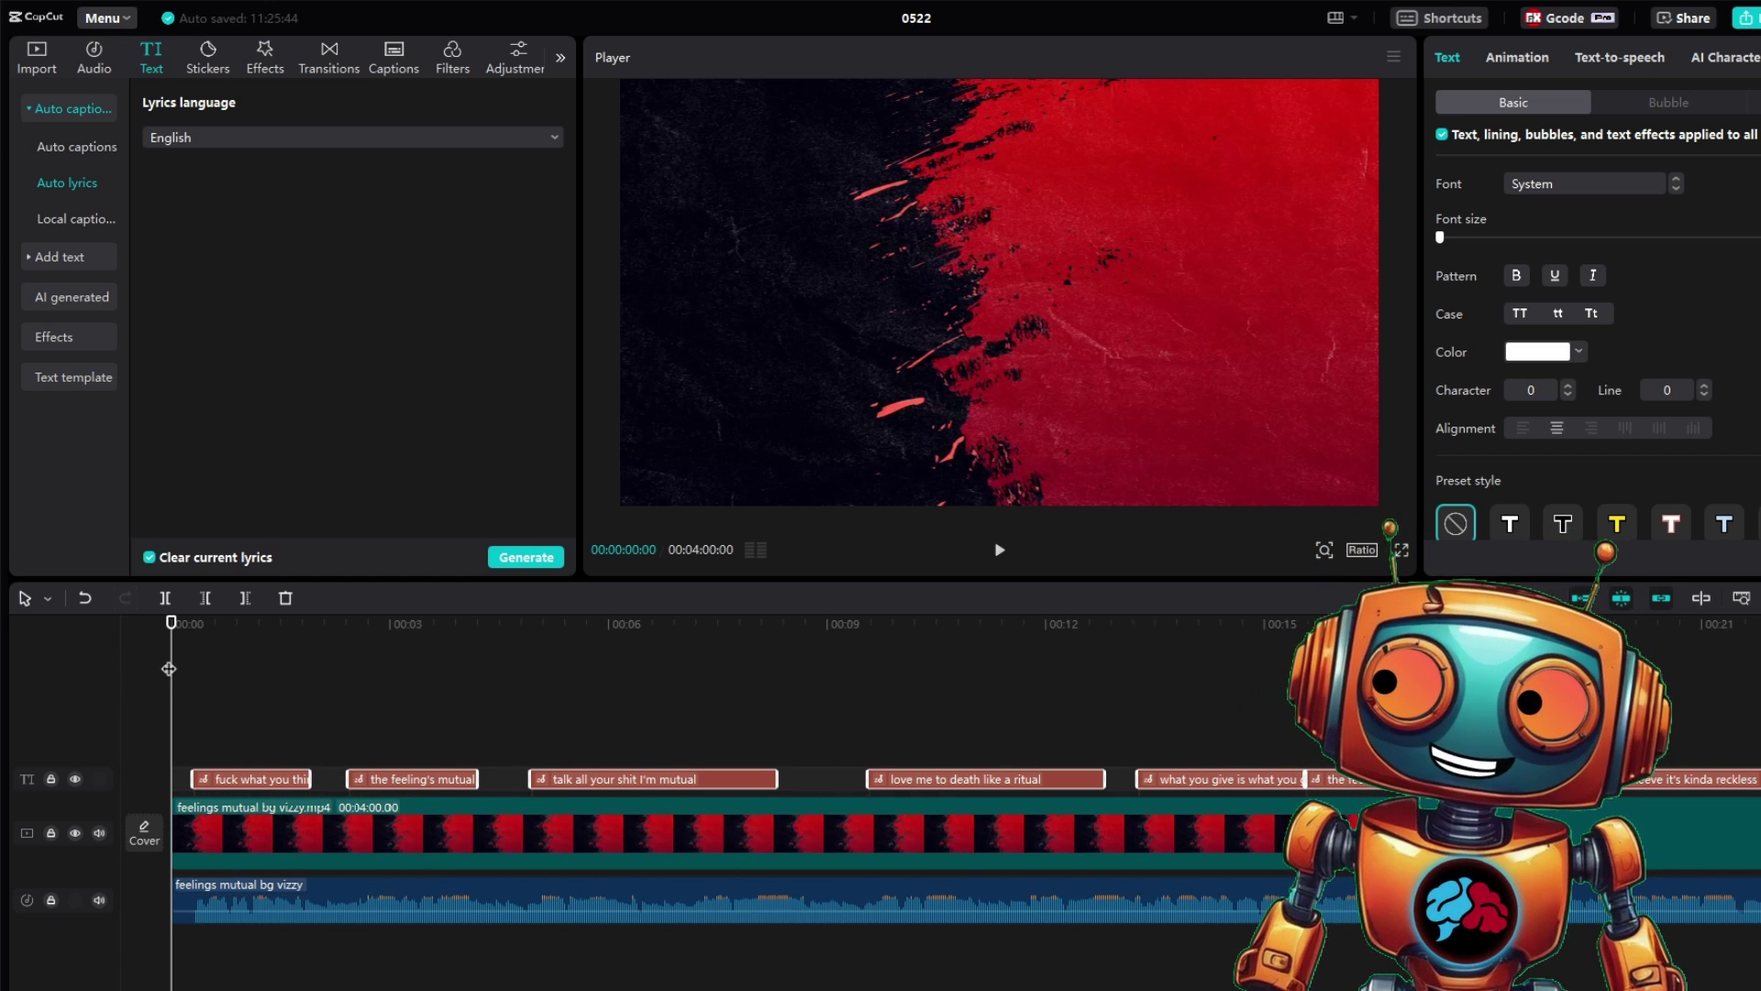
# Step: Select the first lyric clip and play the video to check lyric timing
pyautogui.click(237, 675)
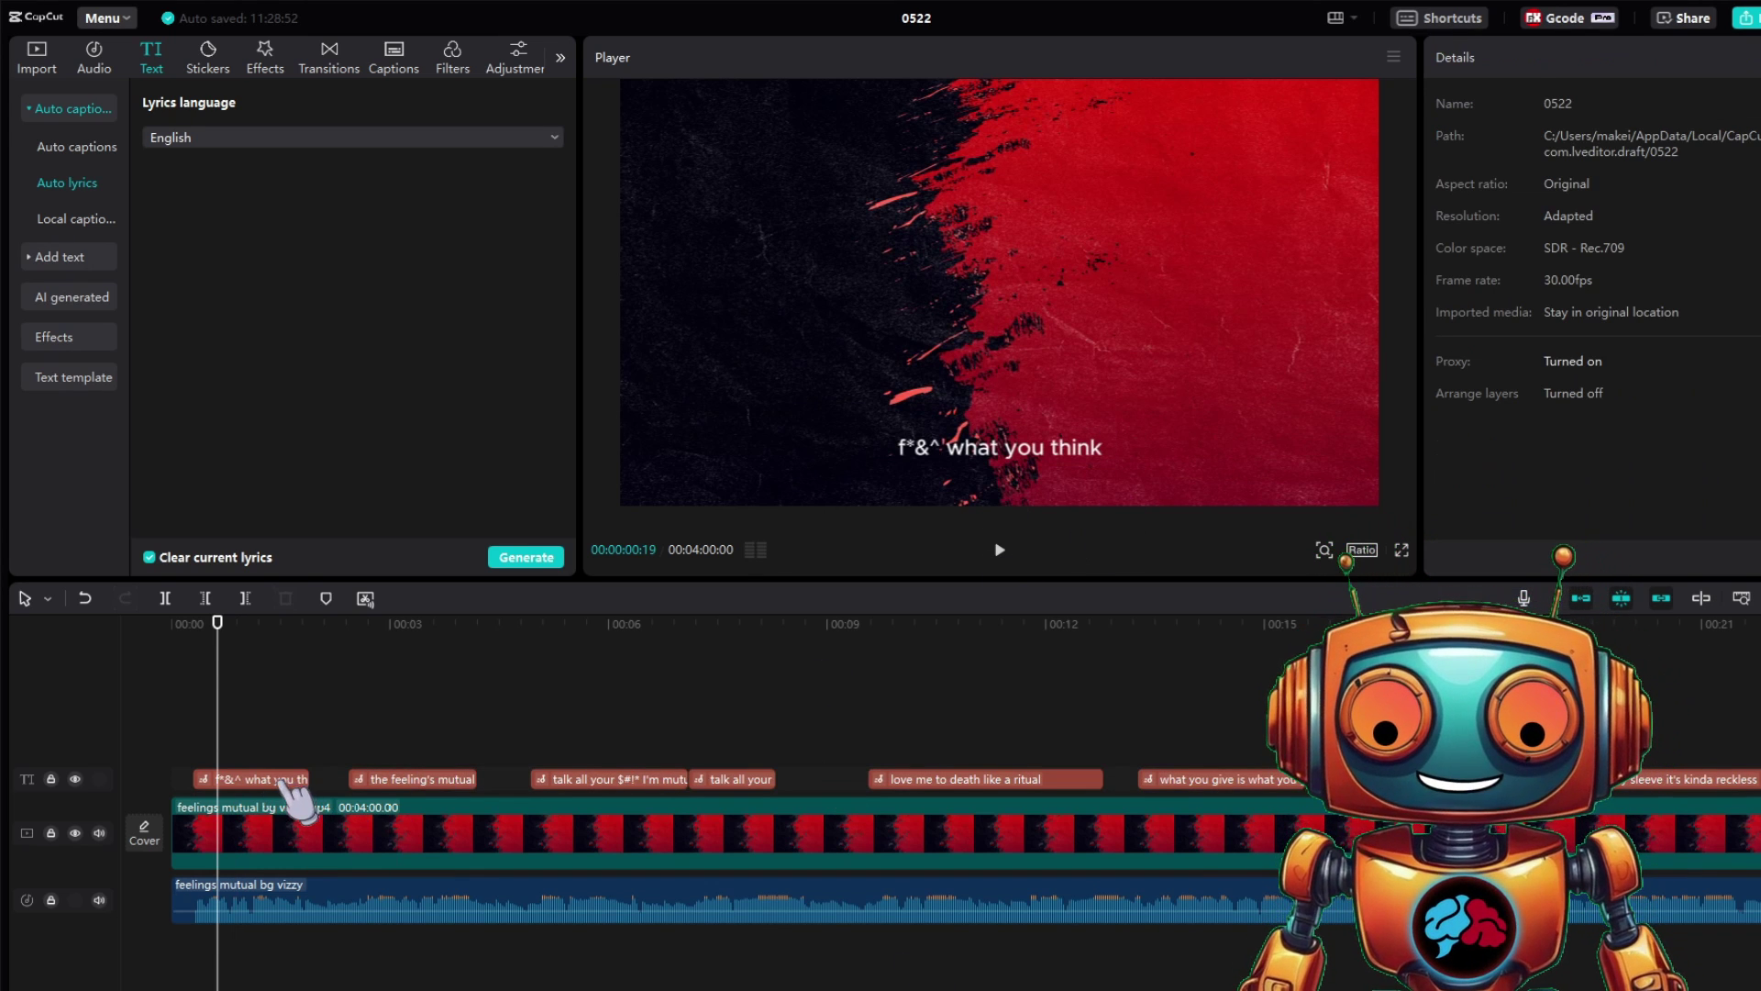
pyautogui.click(254, 781)
pyautogui.press('space')
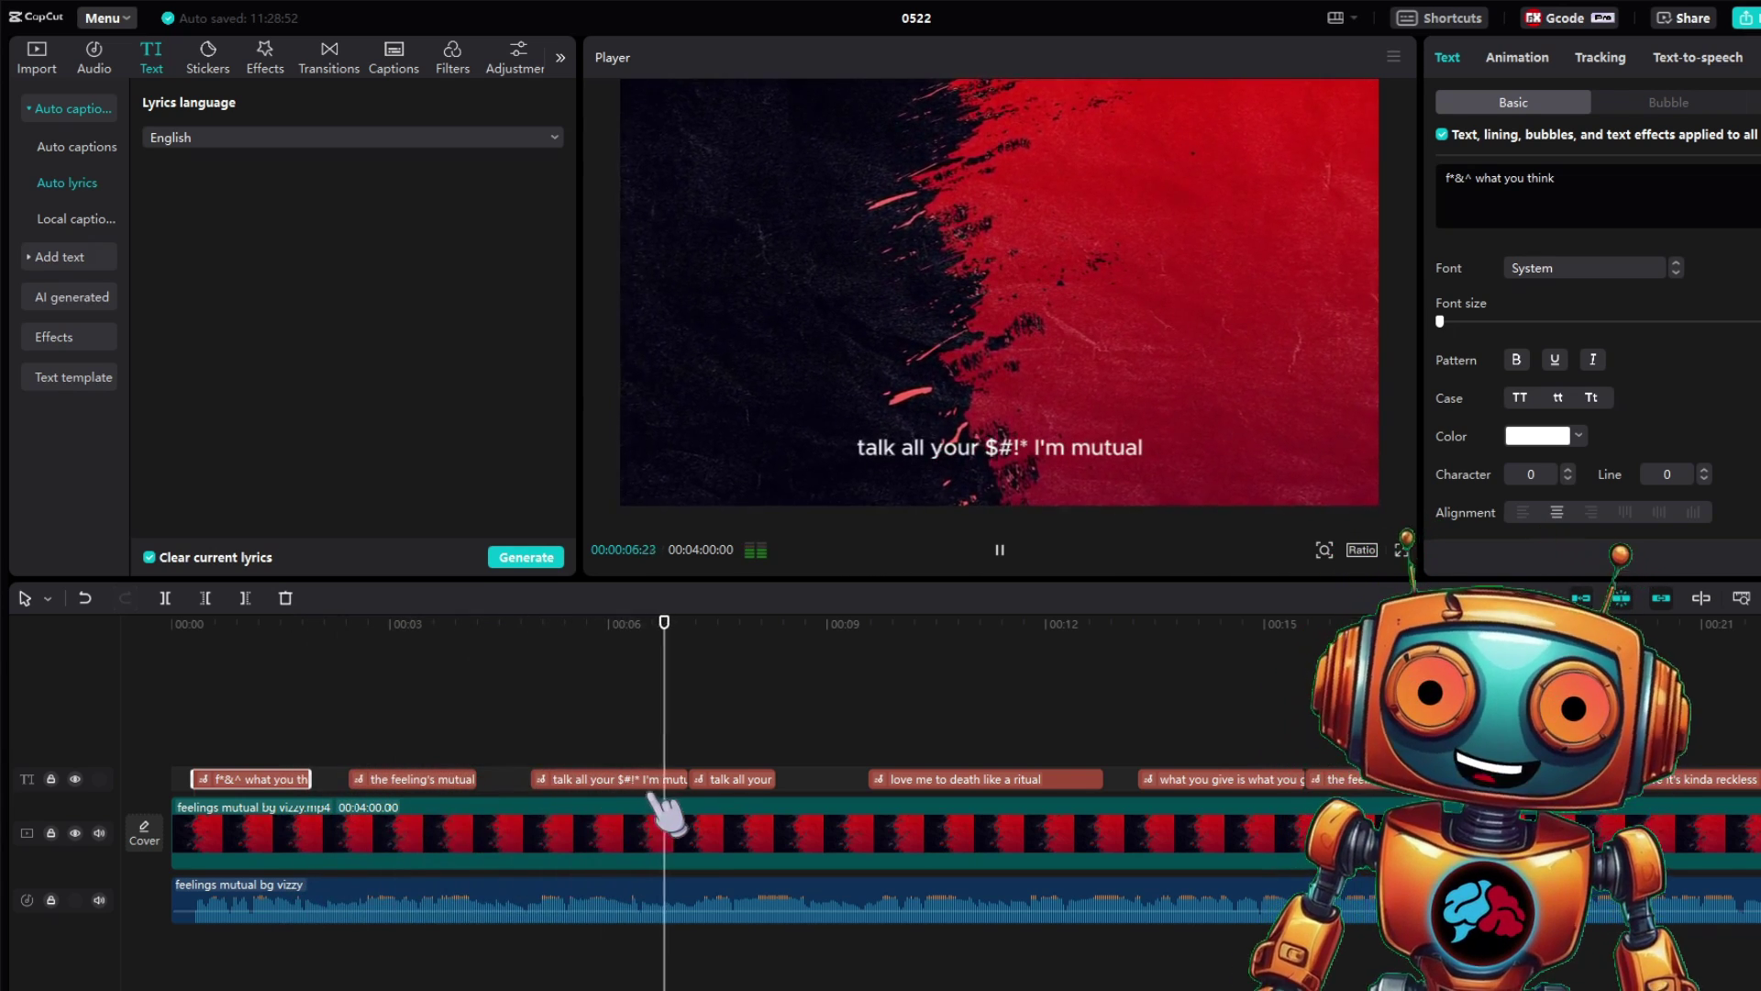
# Step: Retype the duplicated 'talk all your' lyric clip as 'I'll Mute You All'
pyautogui.click(743, 781)
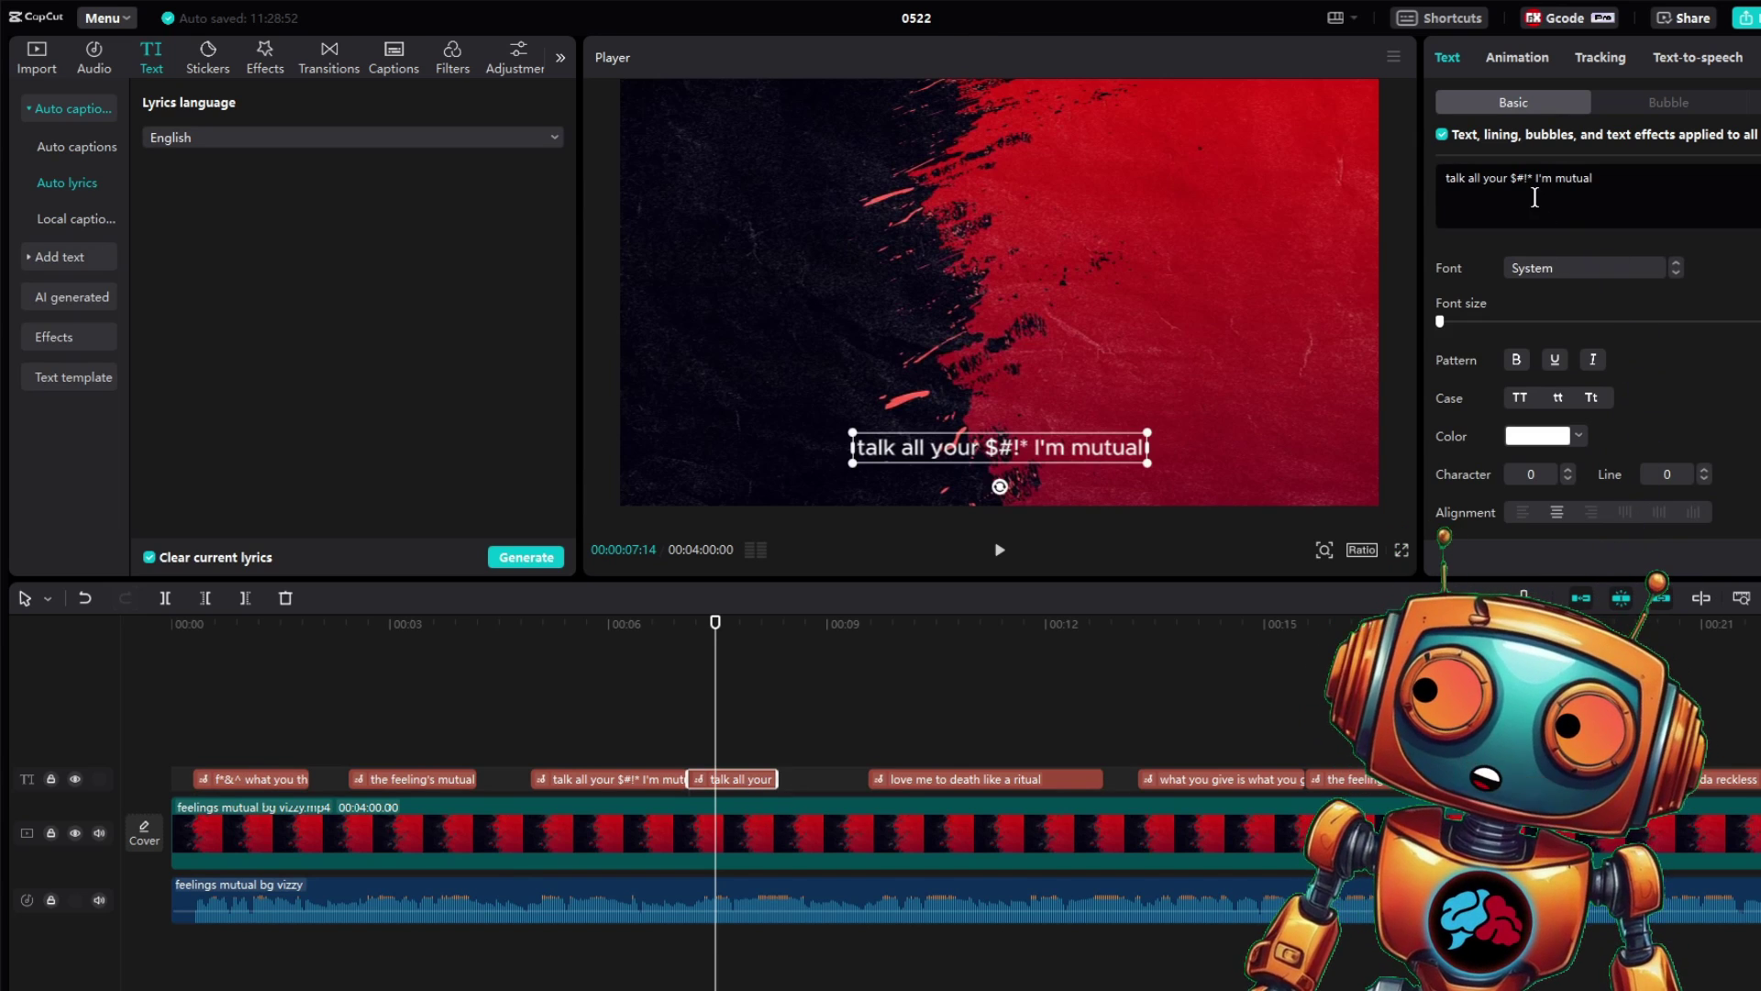
pyautogui.moveTo(1535, 198); pyautogui.dragTo(1441, 183)
pyautogui.press('BackSpace')
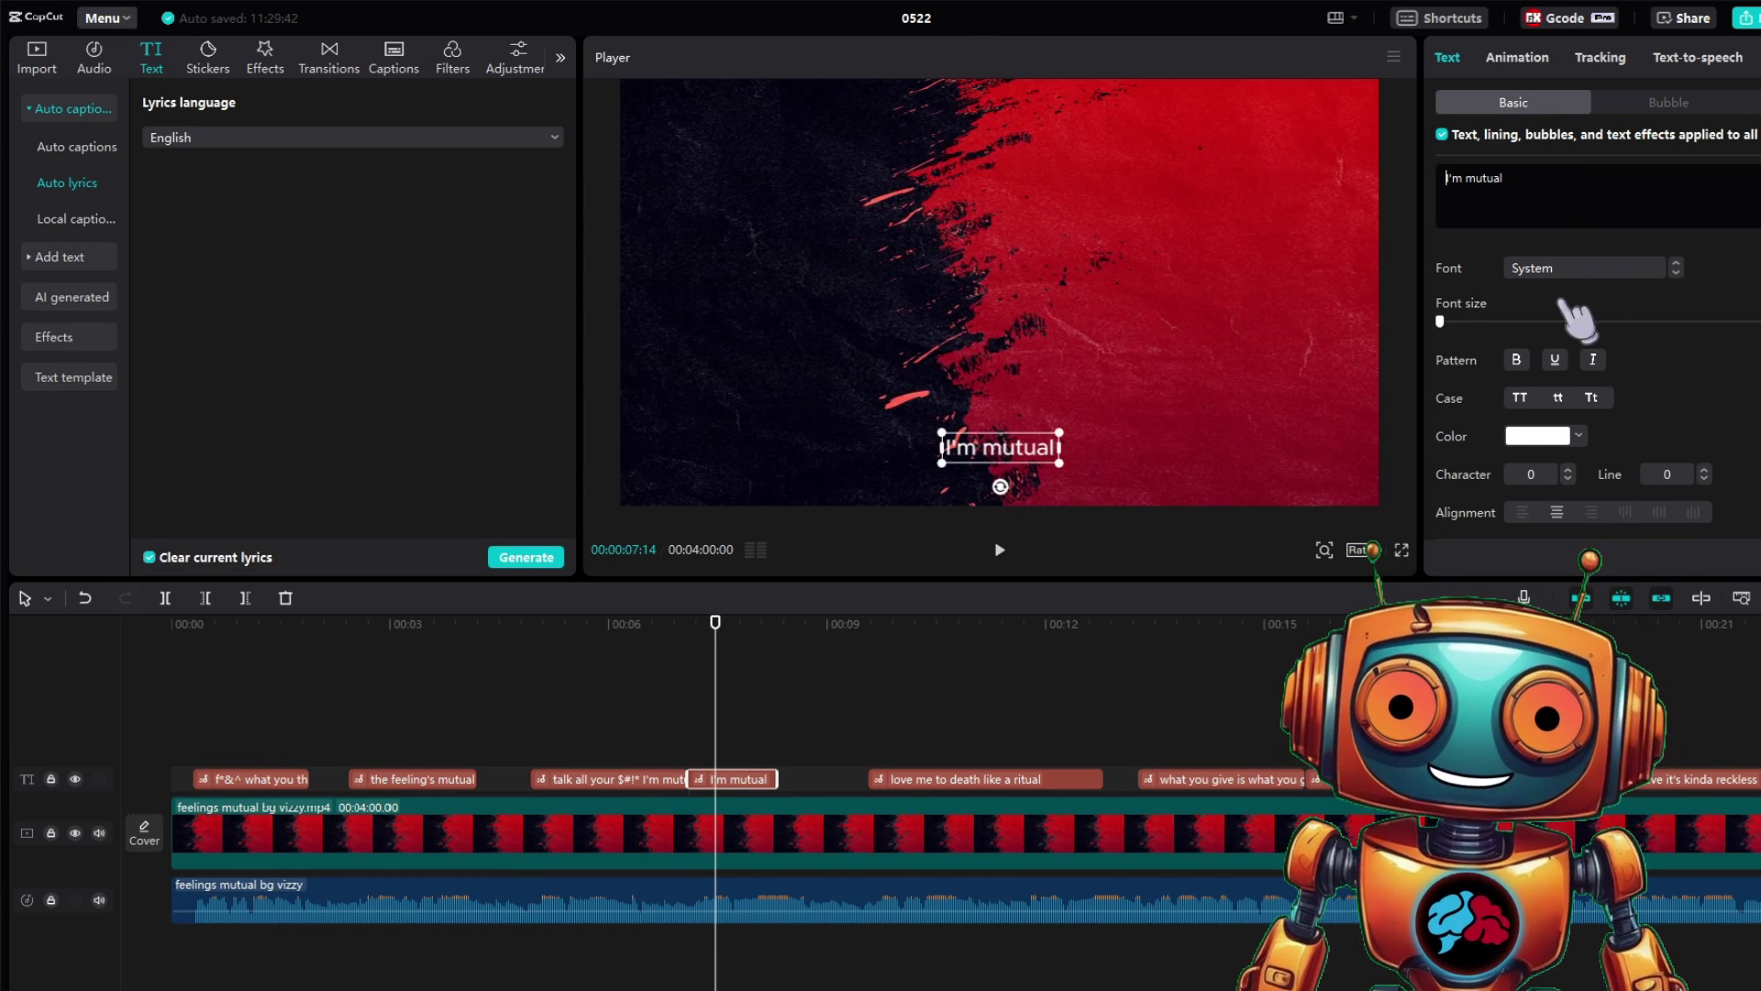
pyautogui.moveTo(1555, 178); pyautogui.dragTo(1413, 193)
pyautogui.press('BackSpace')
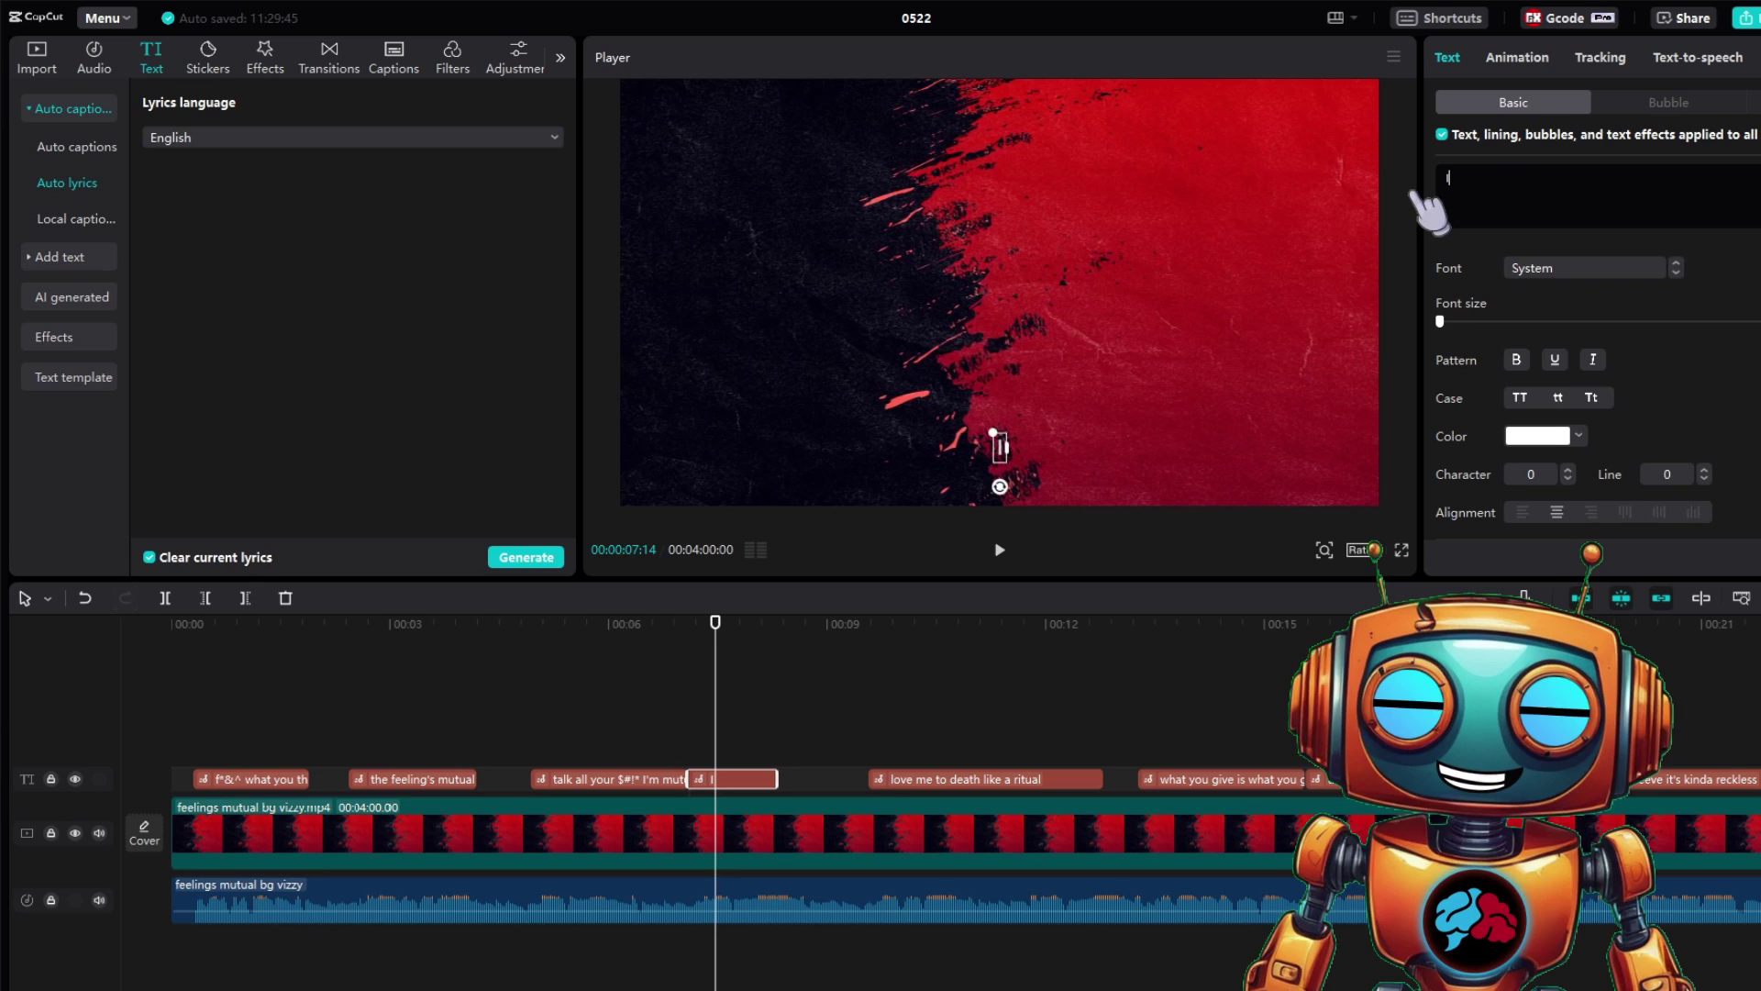
pyautogui.write("I'll M")
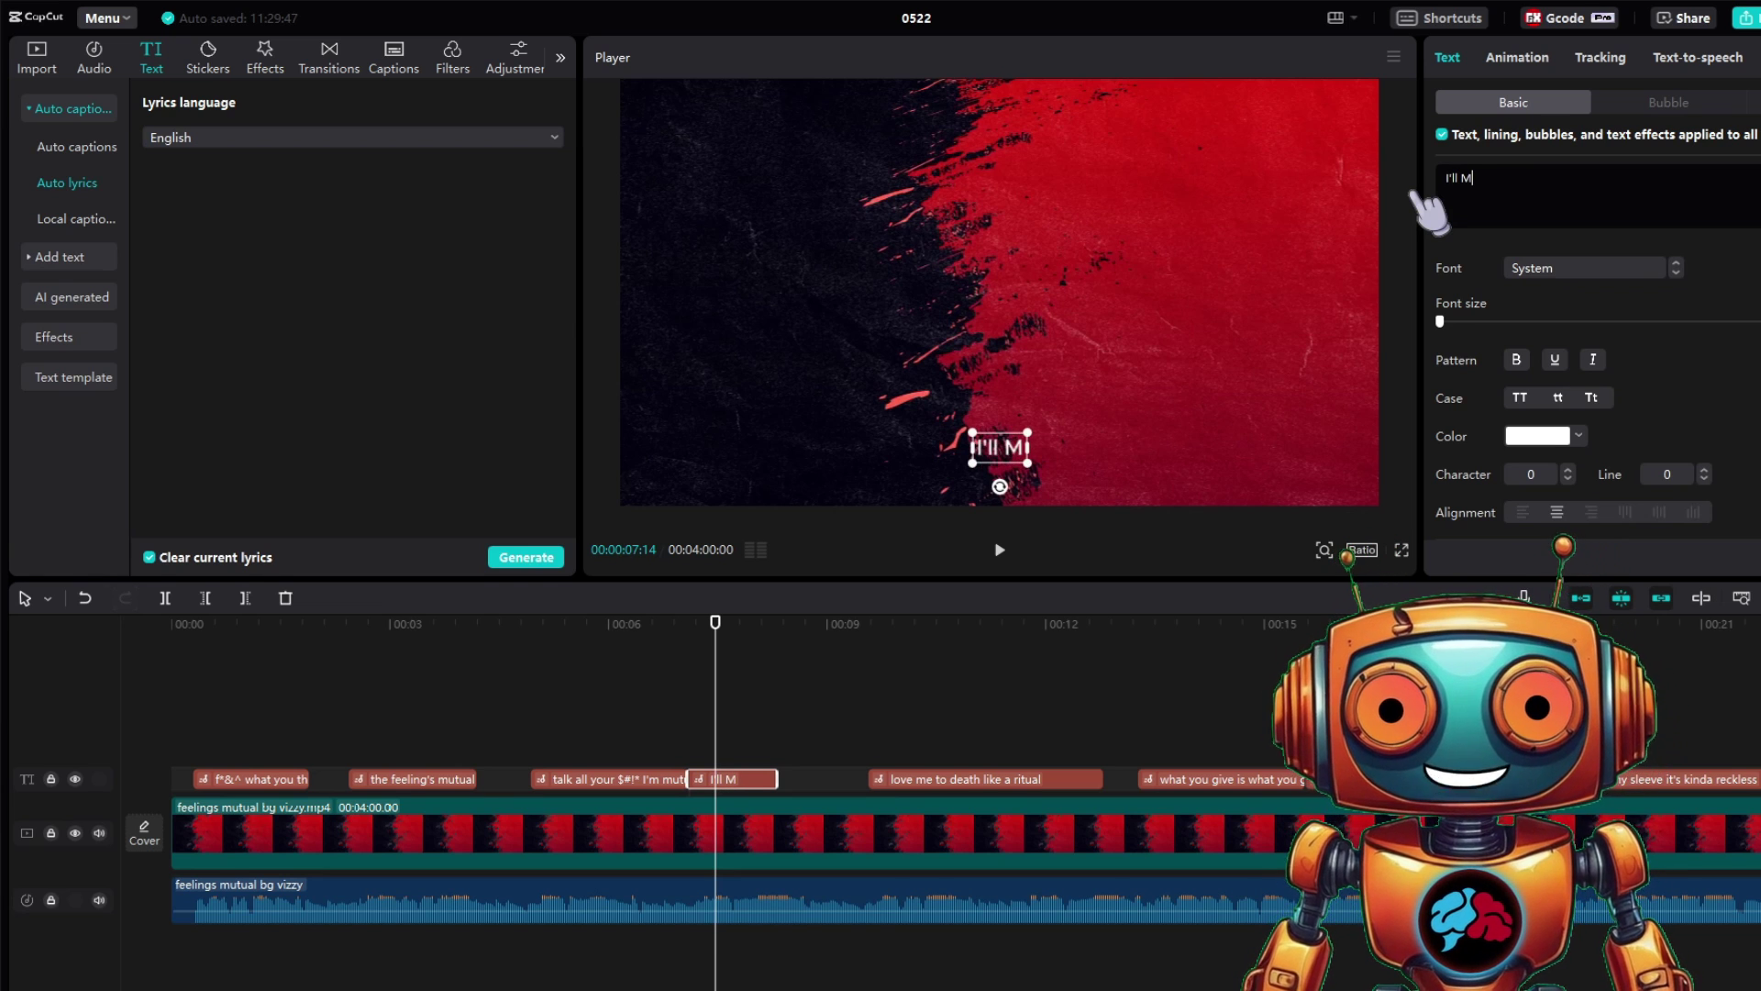
pyautogui.write('ute You A')
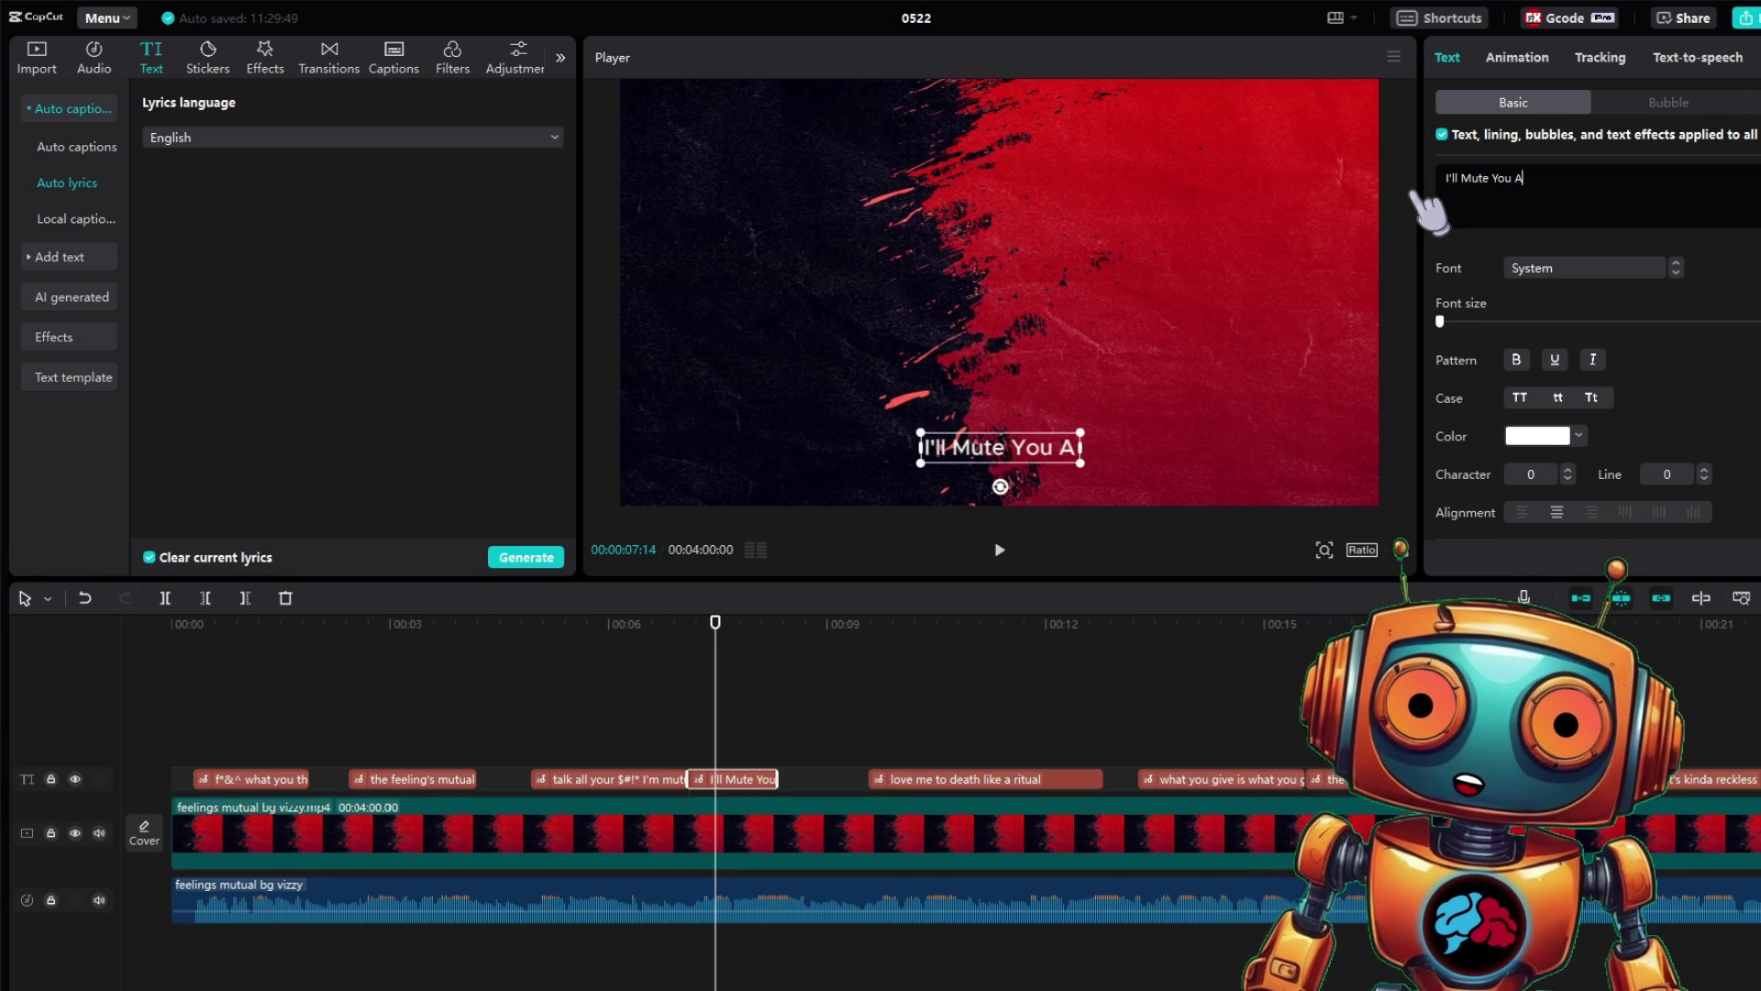
pyautogui.write('ll')
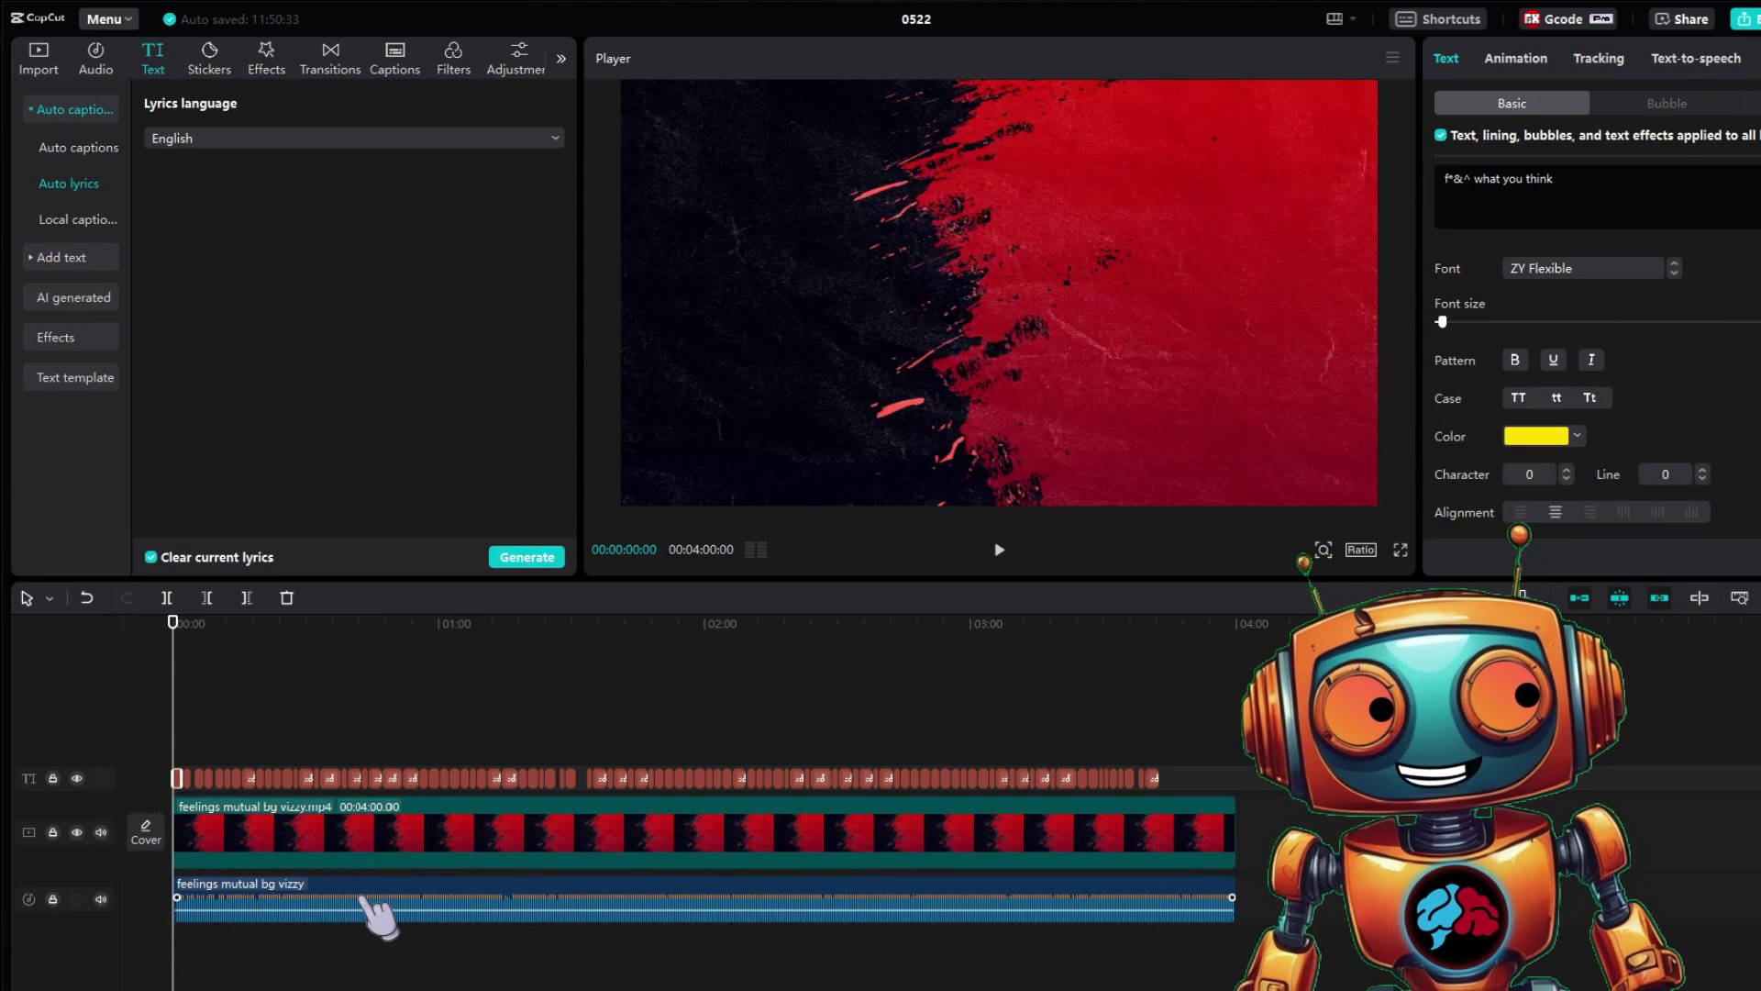
# Step: Duplicate the song audio onto a second track and remove vocals from the upper copy
pyautogui.click(365, 897)
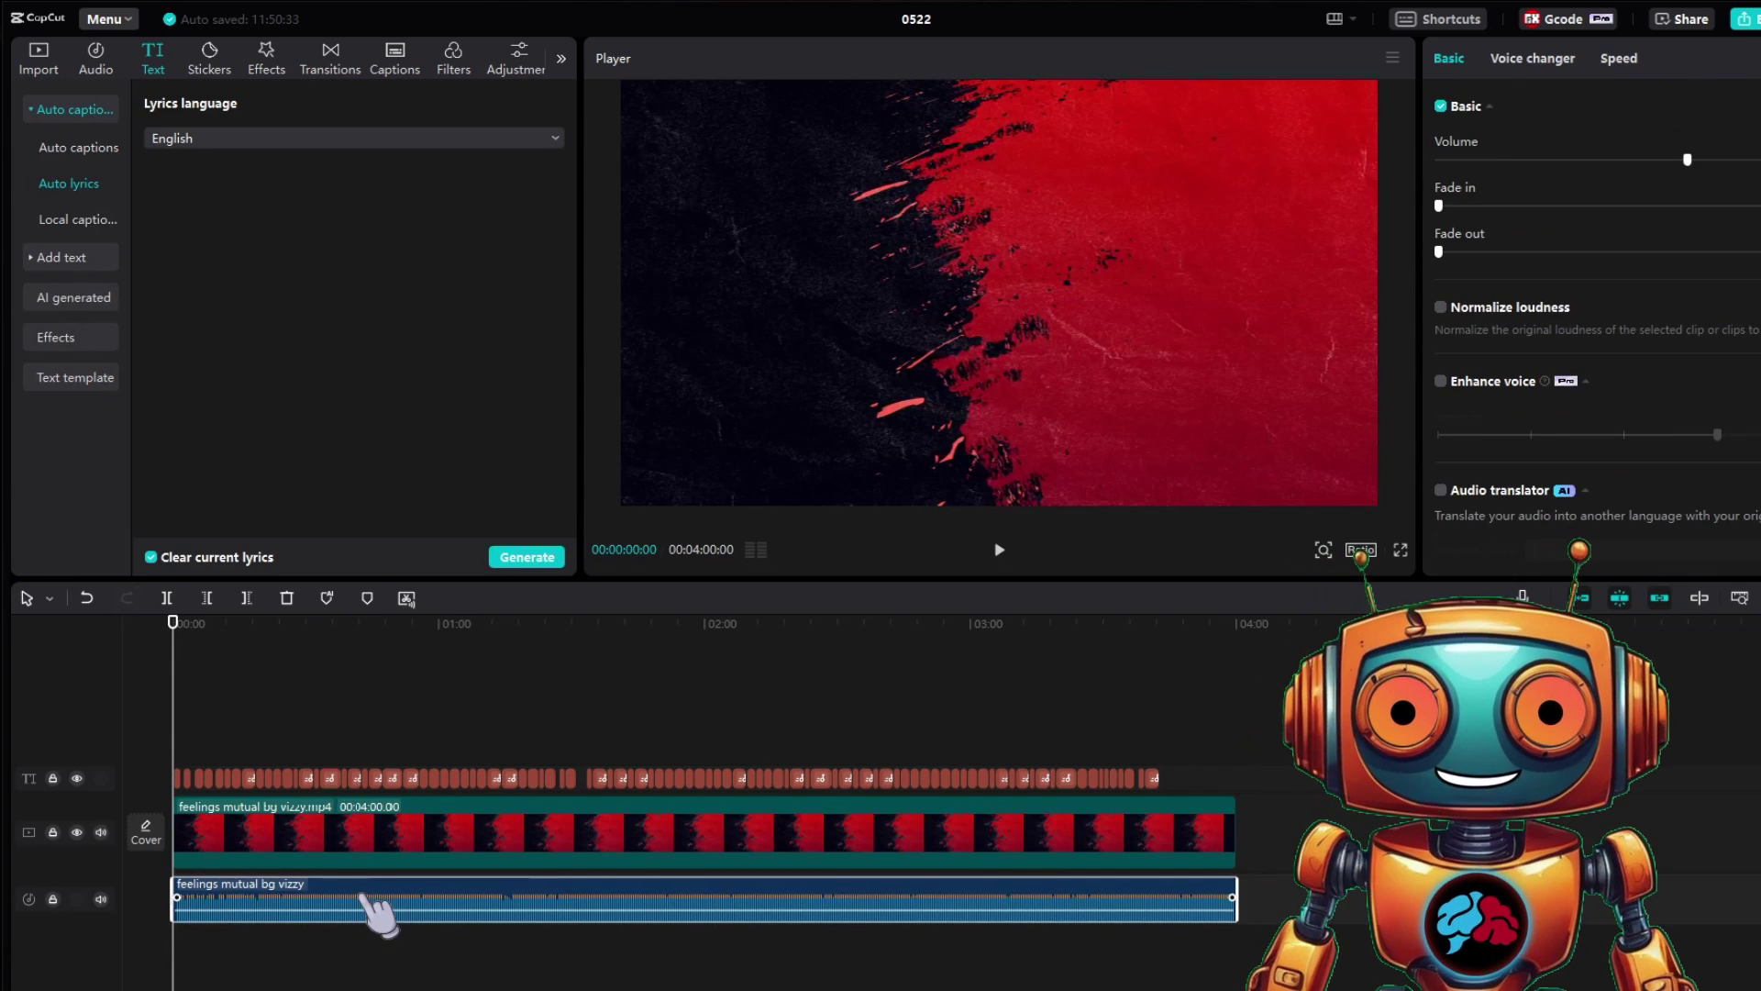
pyautogui.hotkey('ctrl', 'c')
pyautogui.hotkey('ctrl', 'v')
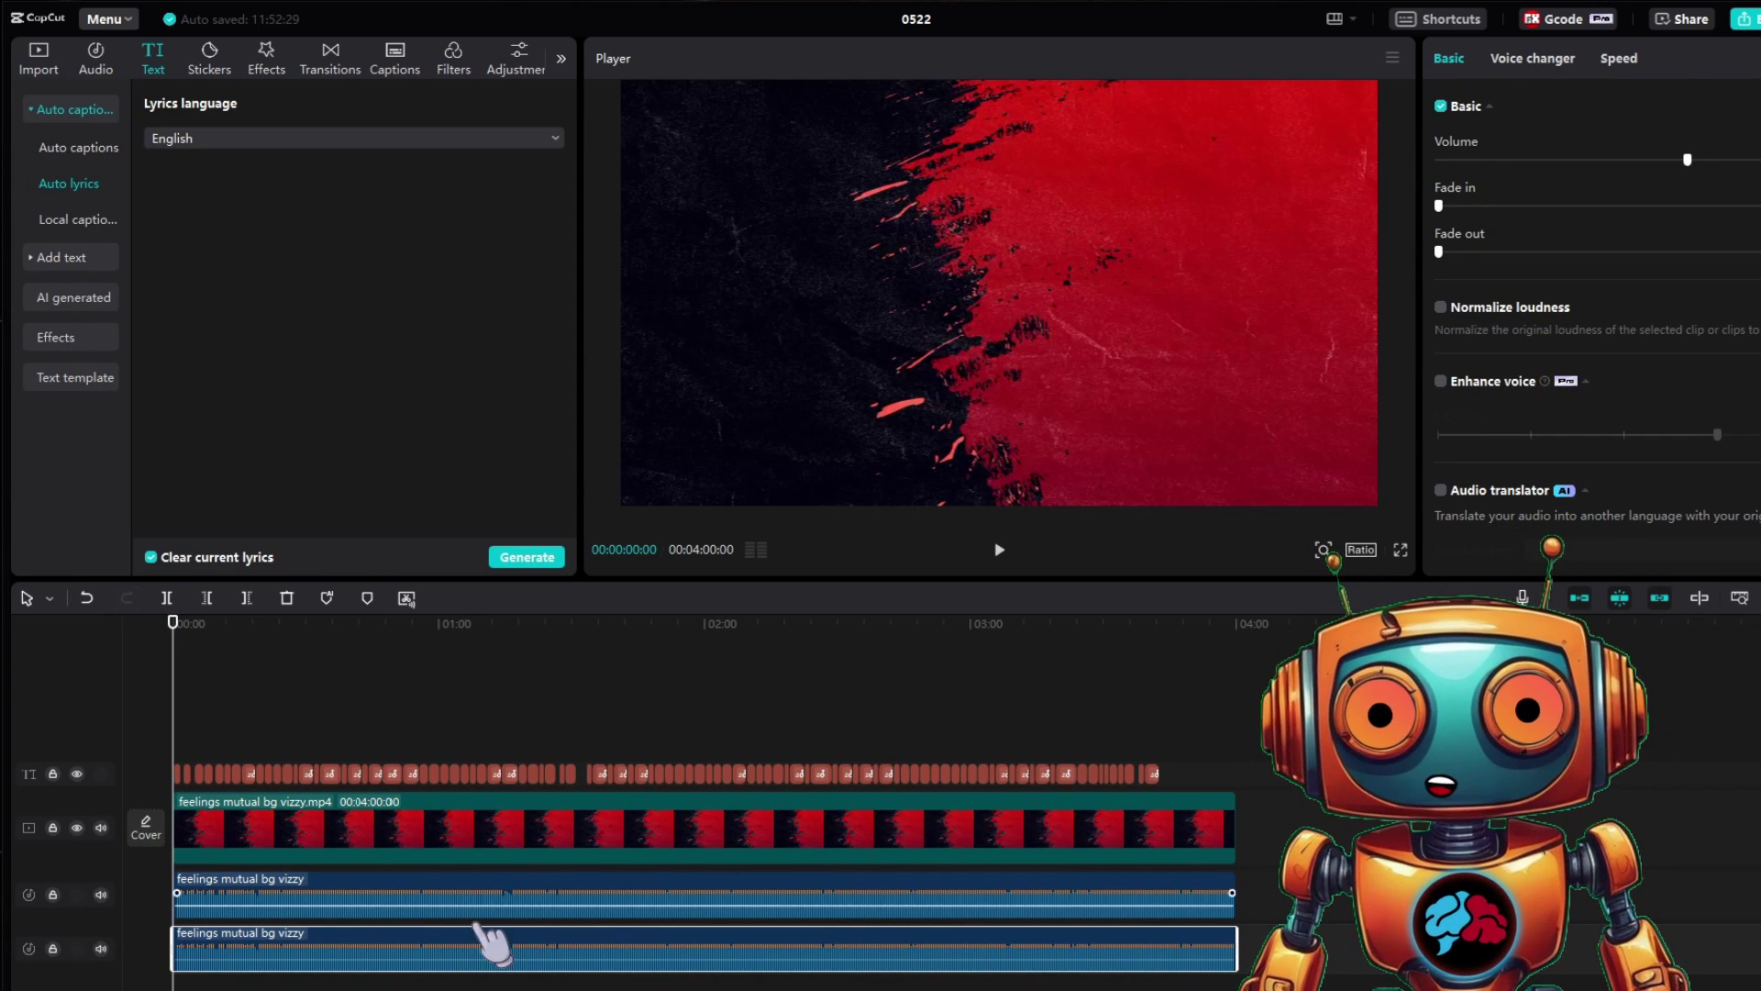
pyautogui.rightClick(637, 950)
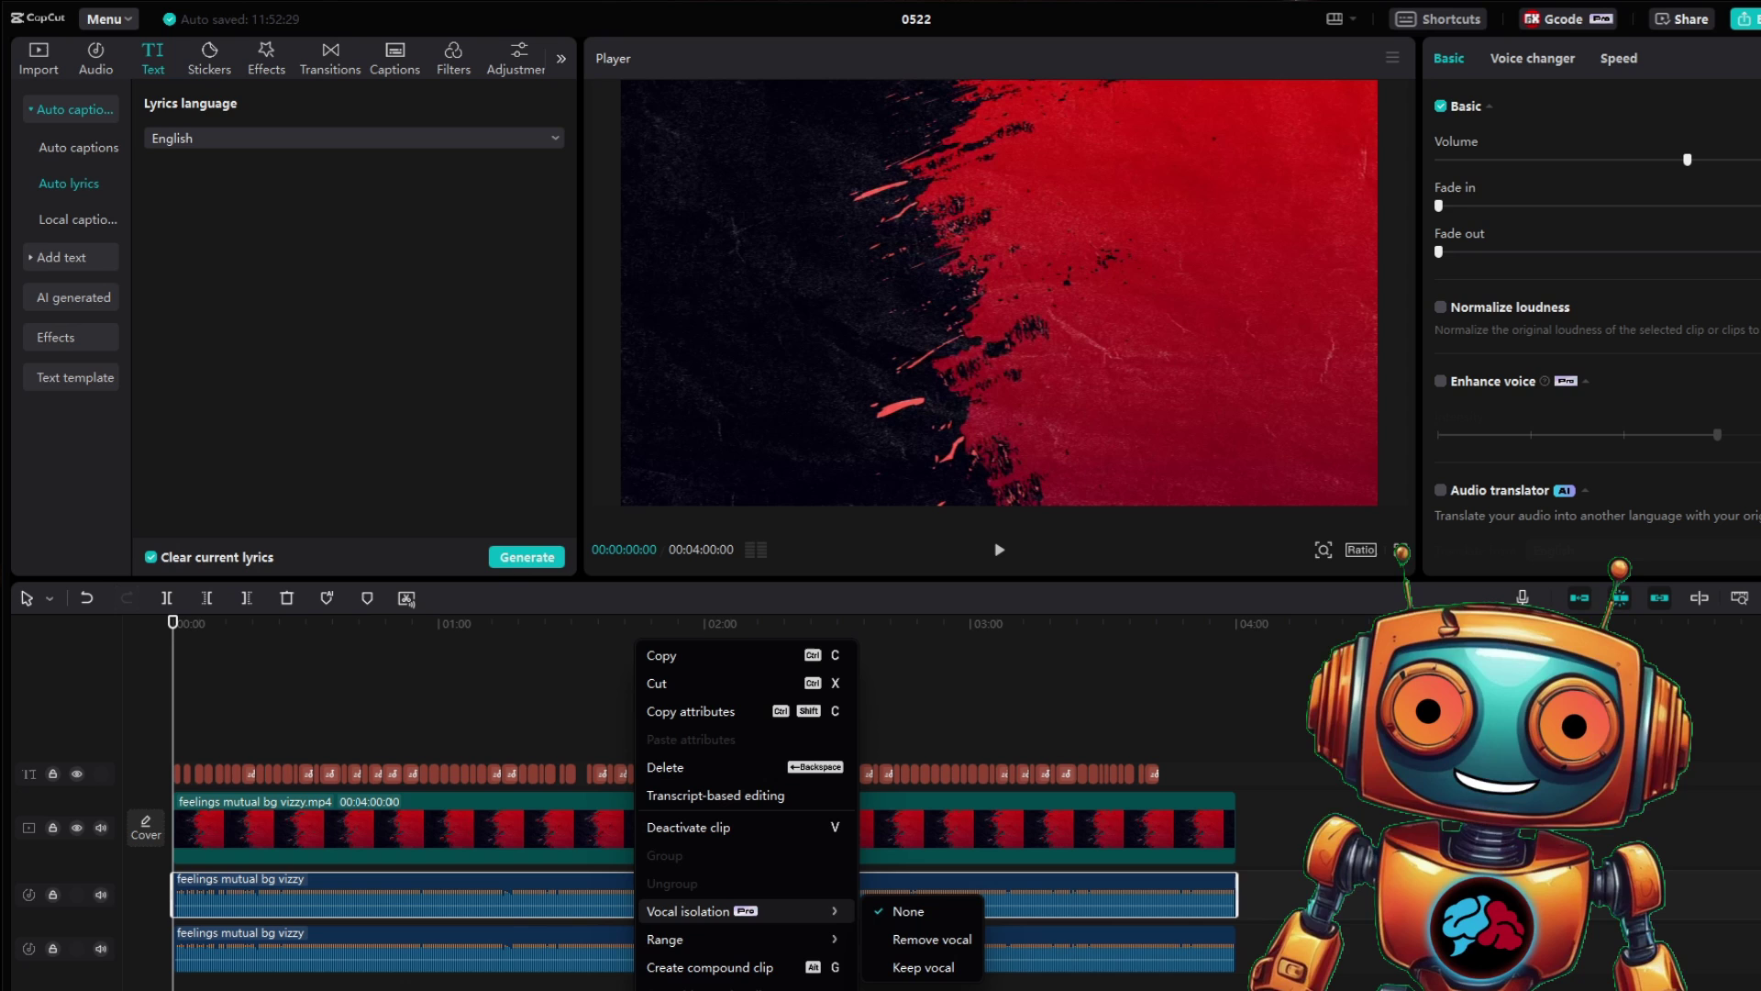
pyautogui.click(564, 906)
pyautogui.rightClick(566, 908)
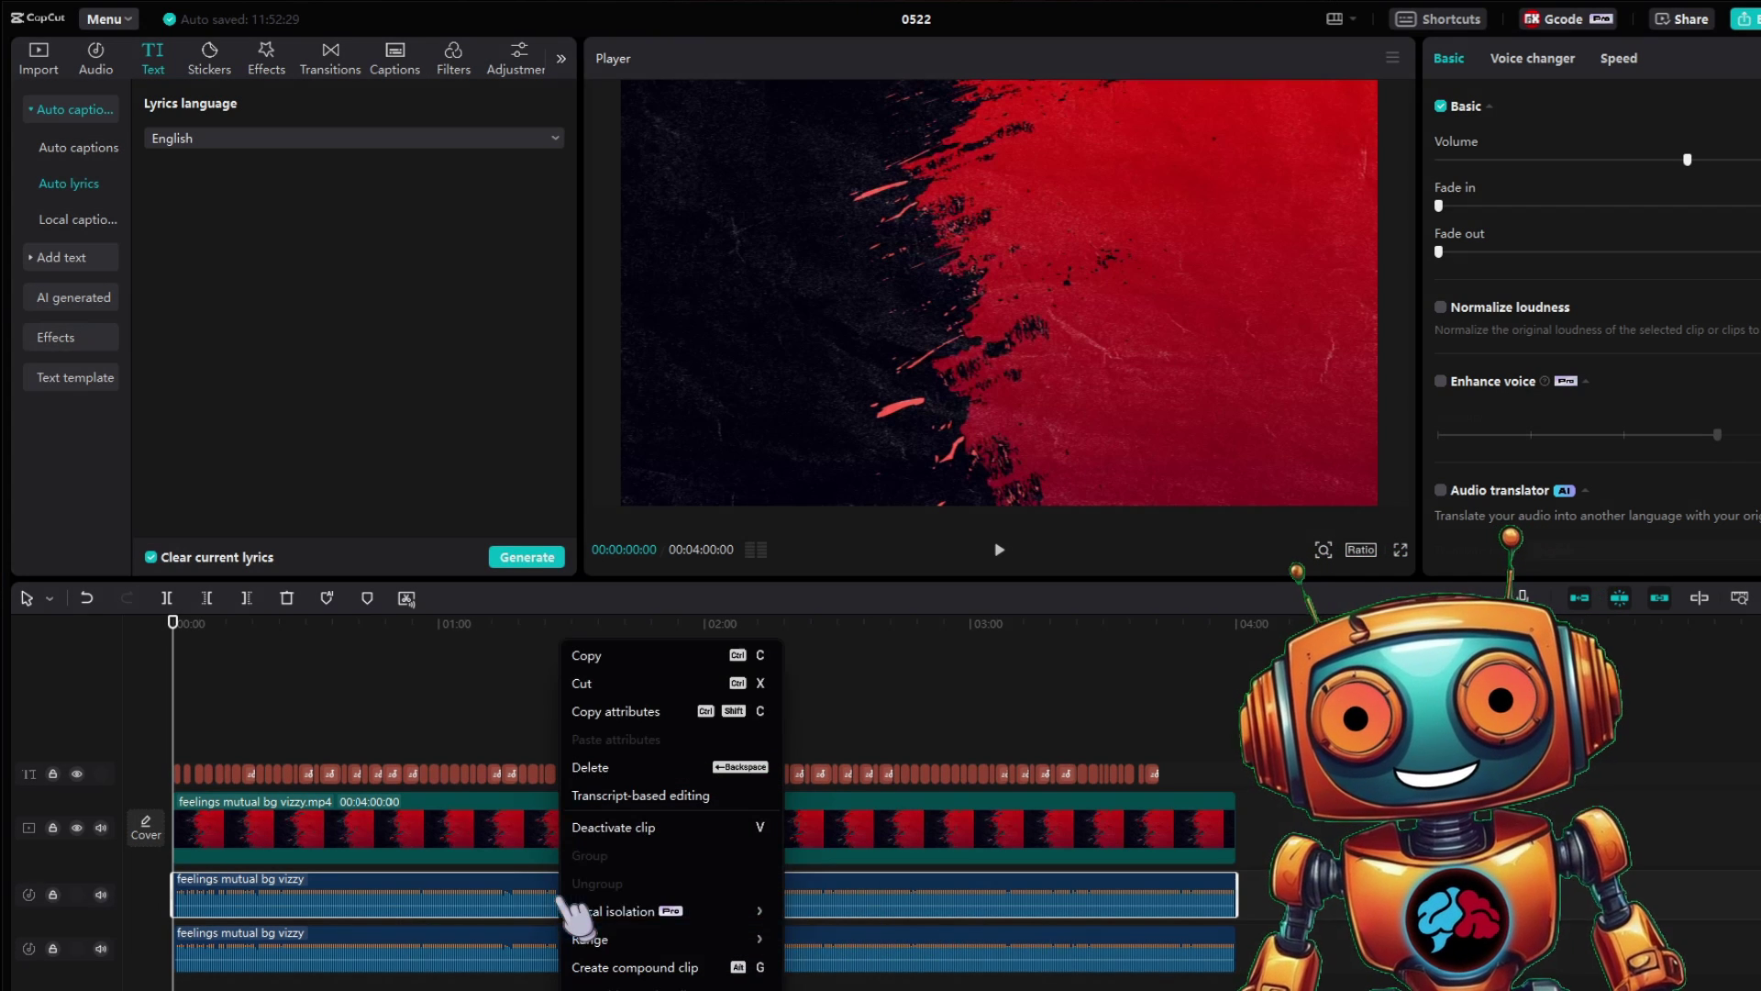
pyautogui.moveTo(668, 917)
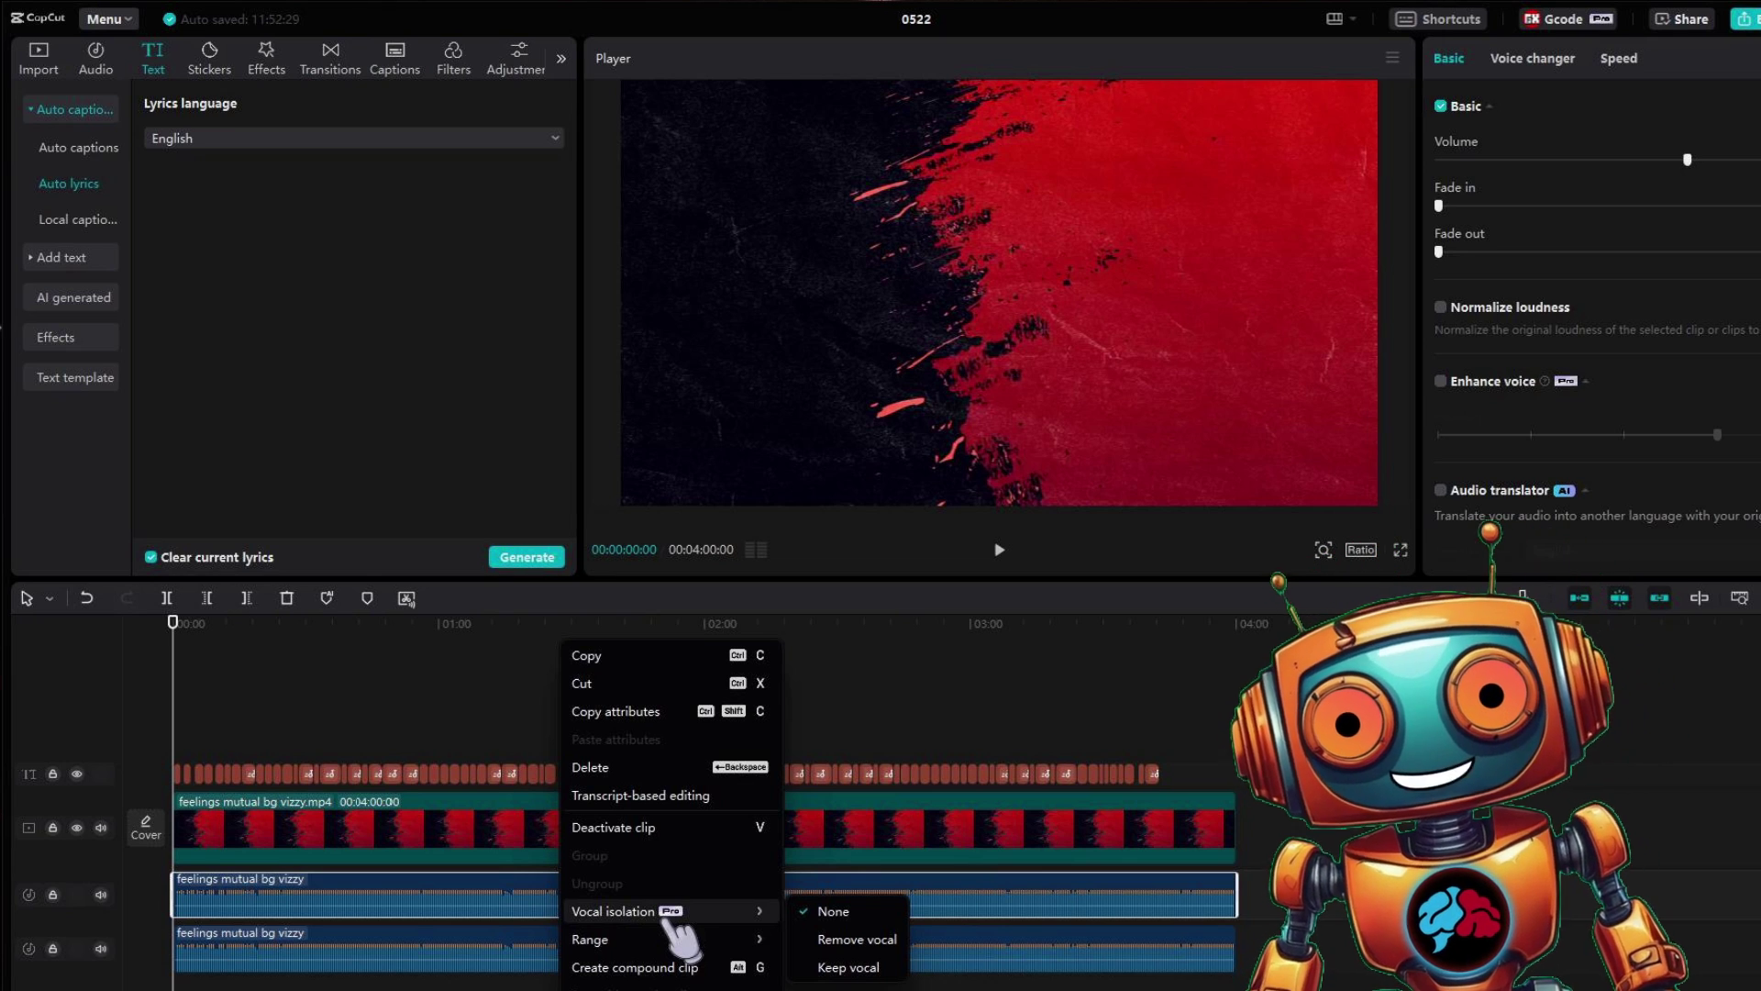
pyautogui.click(857, 940)
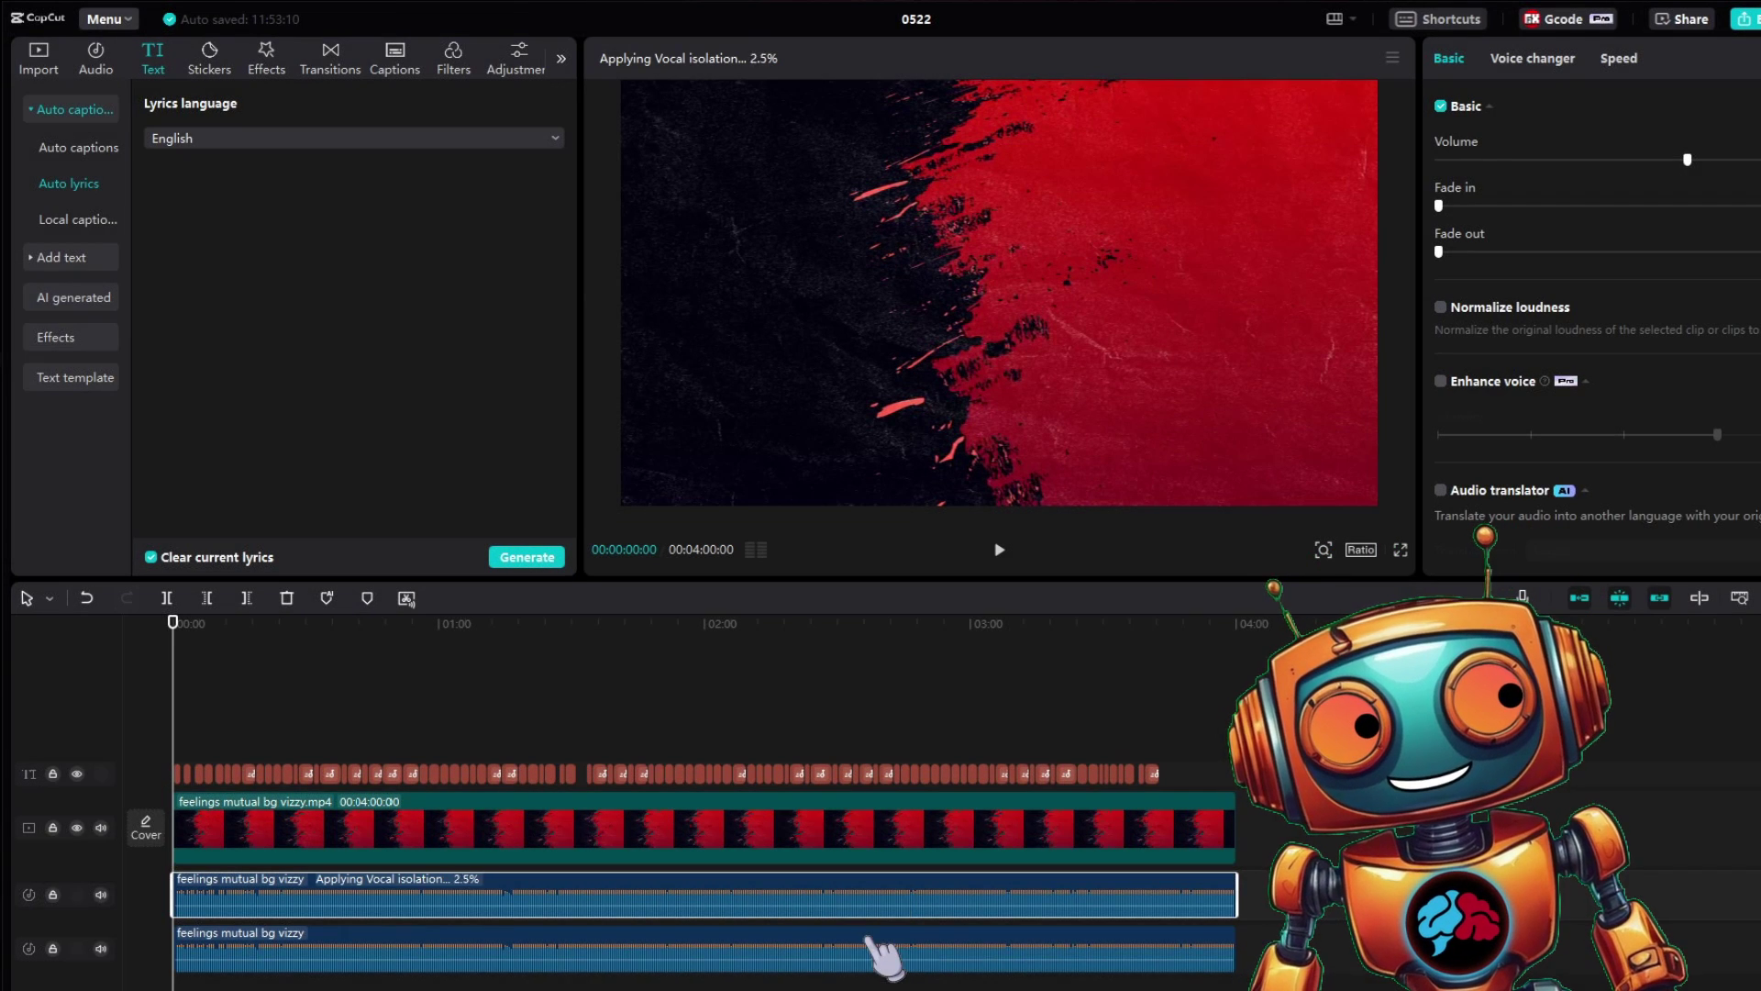
# Step: Apply Keep vocal isolation to the lower audio copy
pyautogui.click(706, 952)
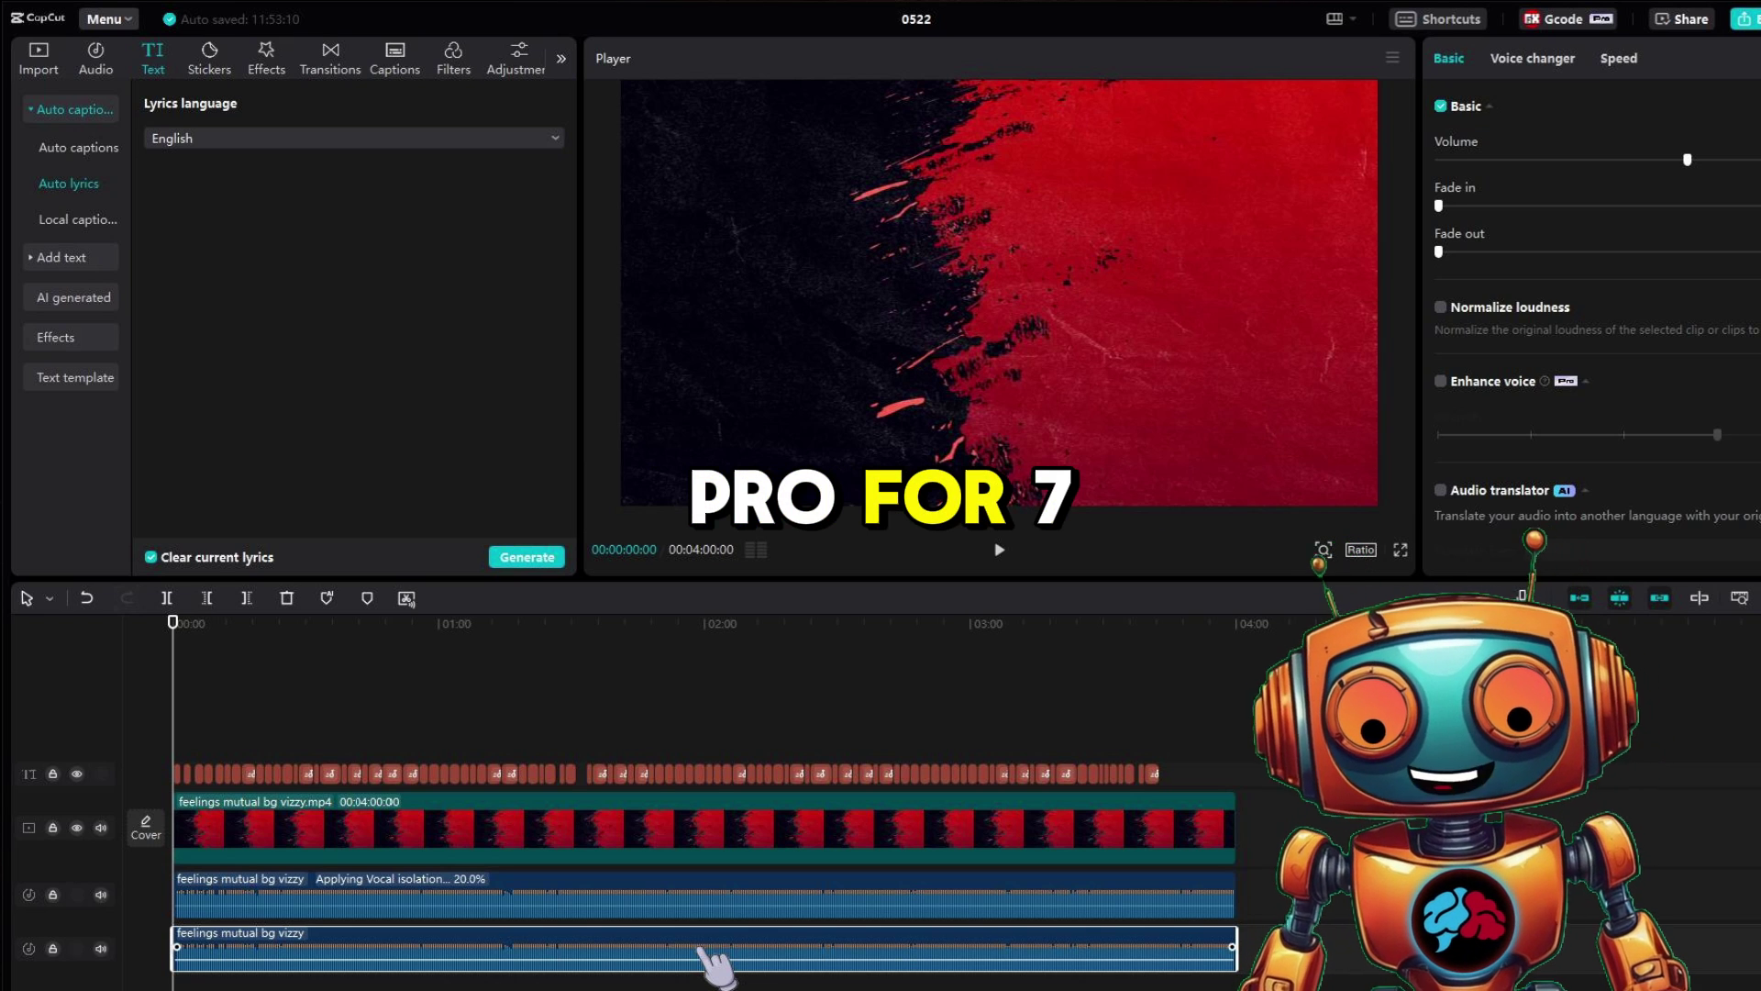
pyautogui.rightClick(710, 953)
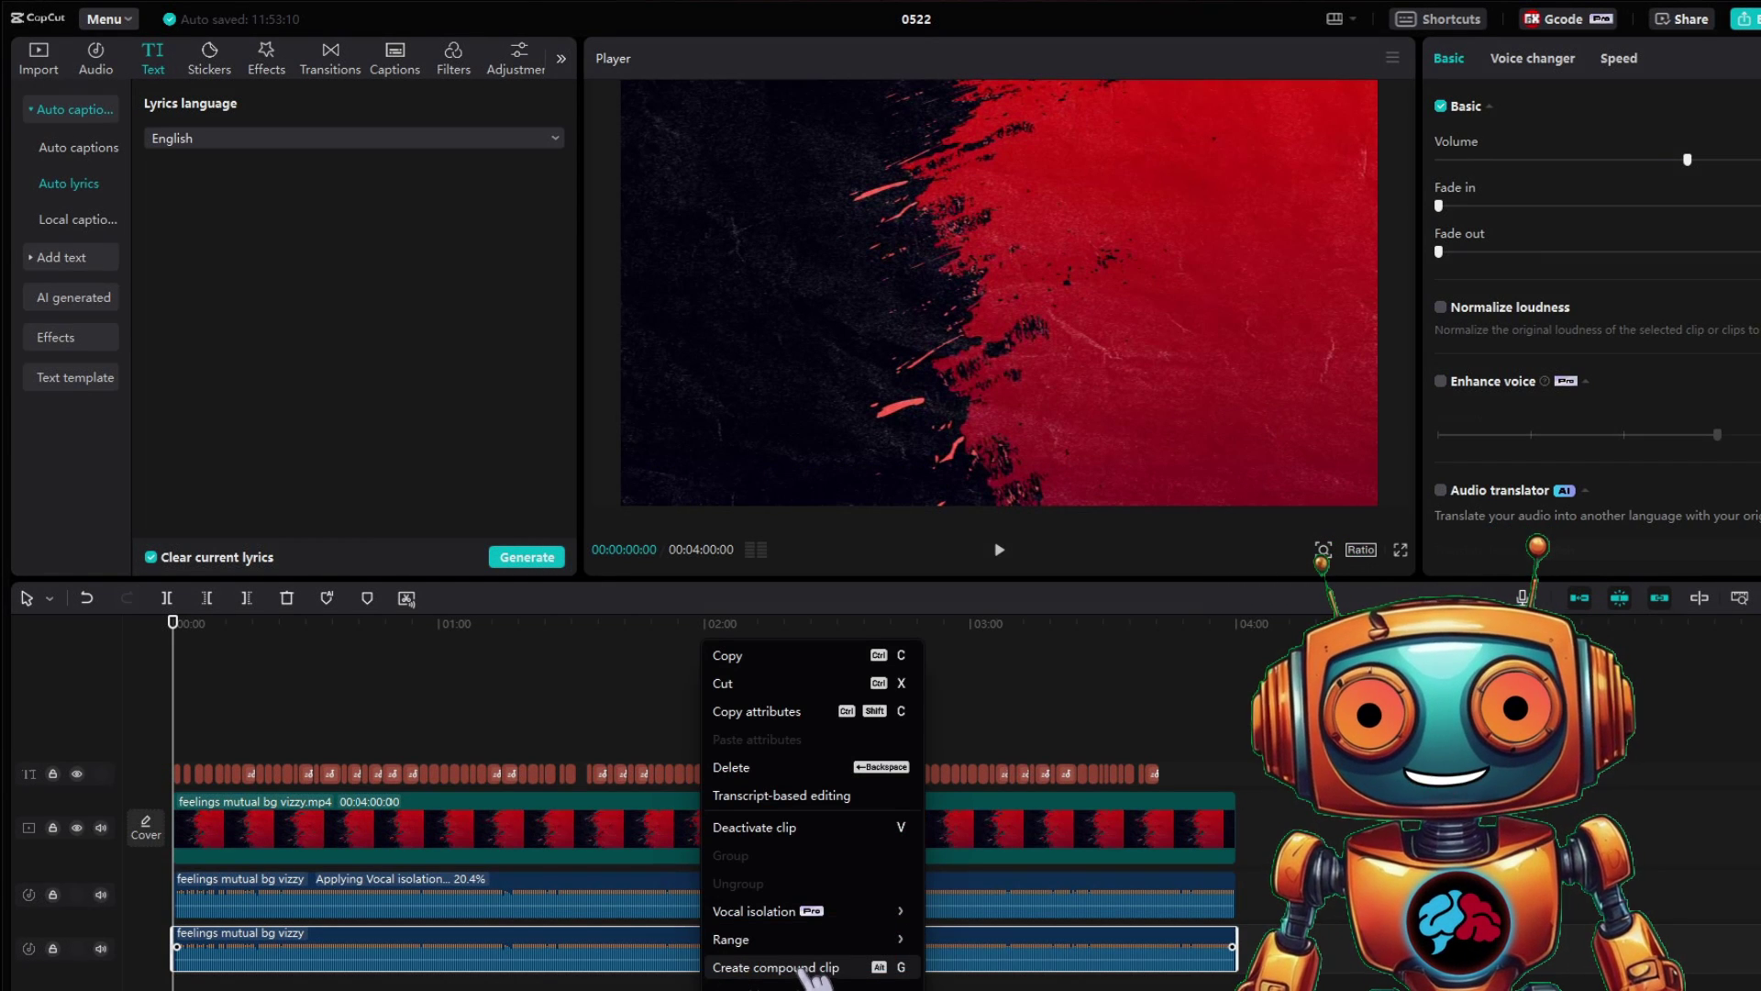
pyautogui.moveTo(776, 911)
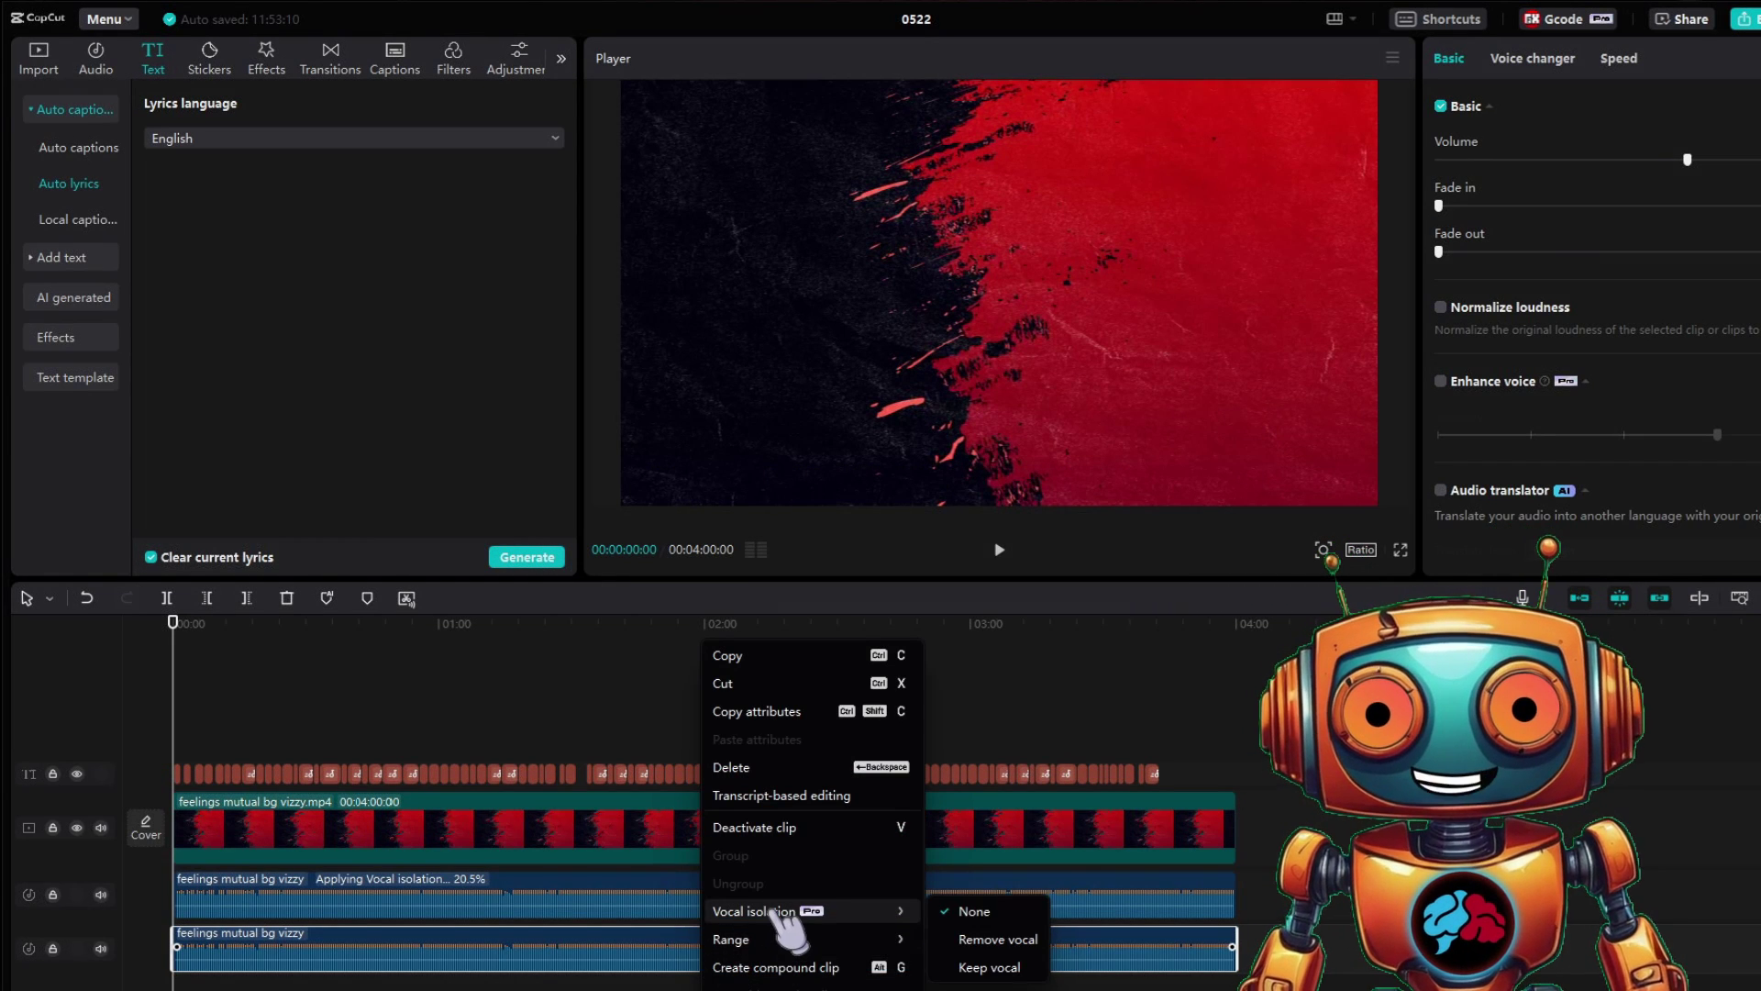
pyautogui.click(986, 967)
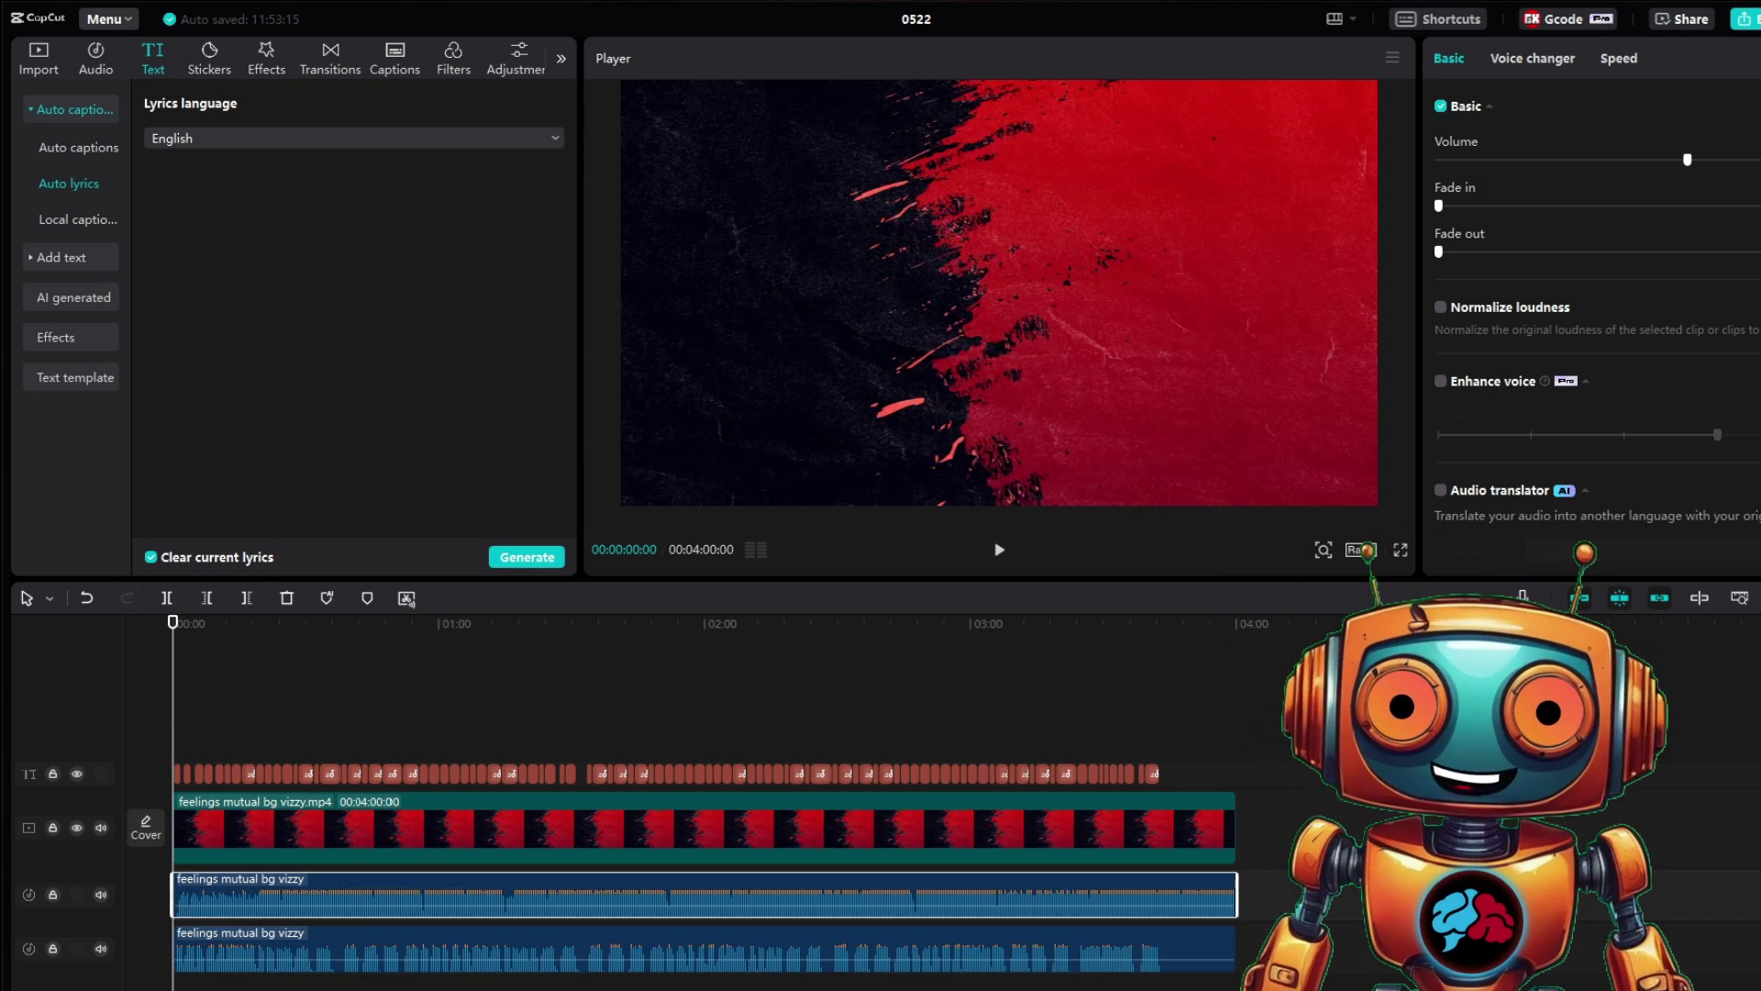
# Step: Move the playhead to just after the first swear word in the lyrics
pyautogui.scroll(5, 394, 807)
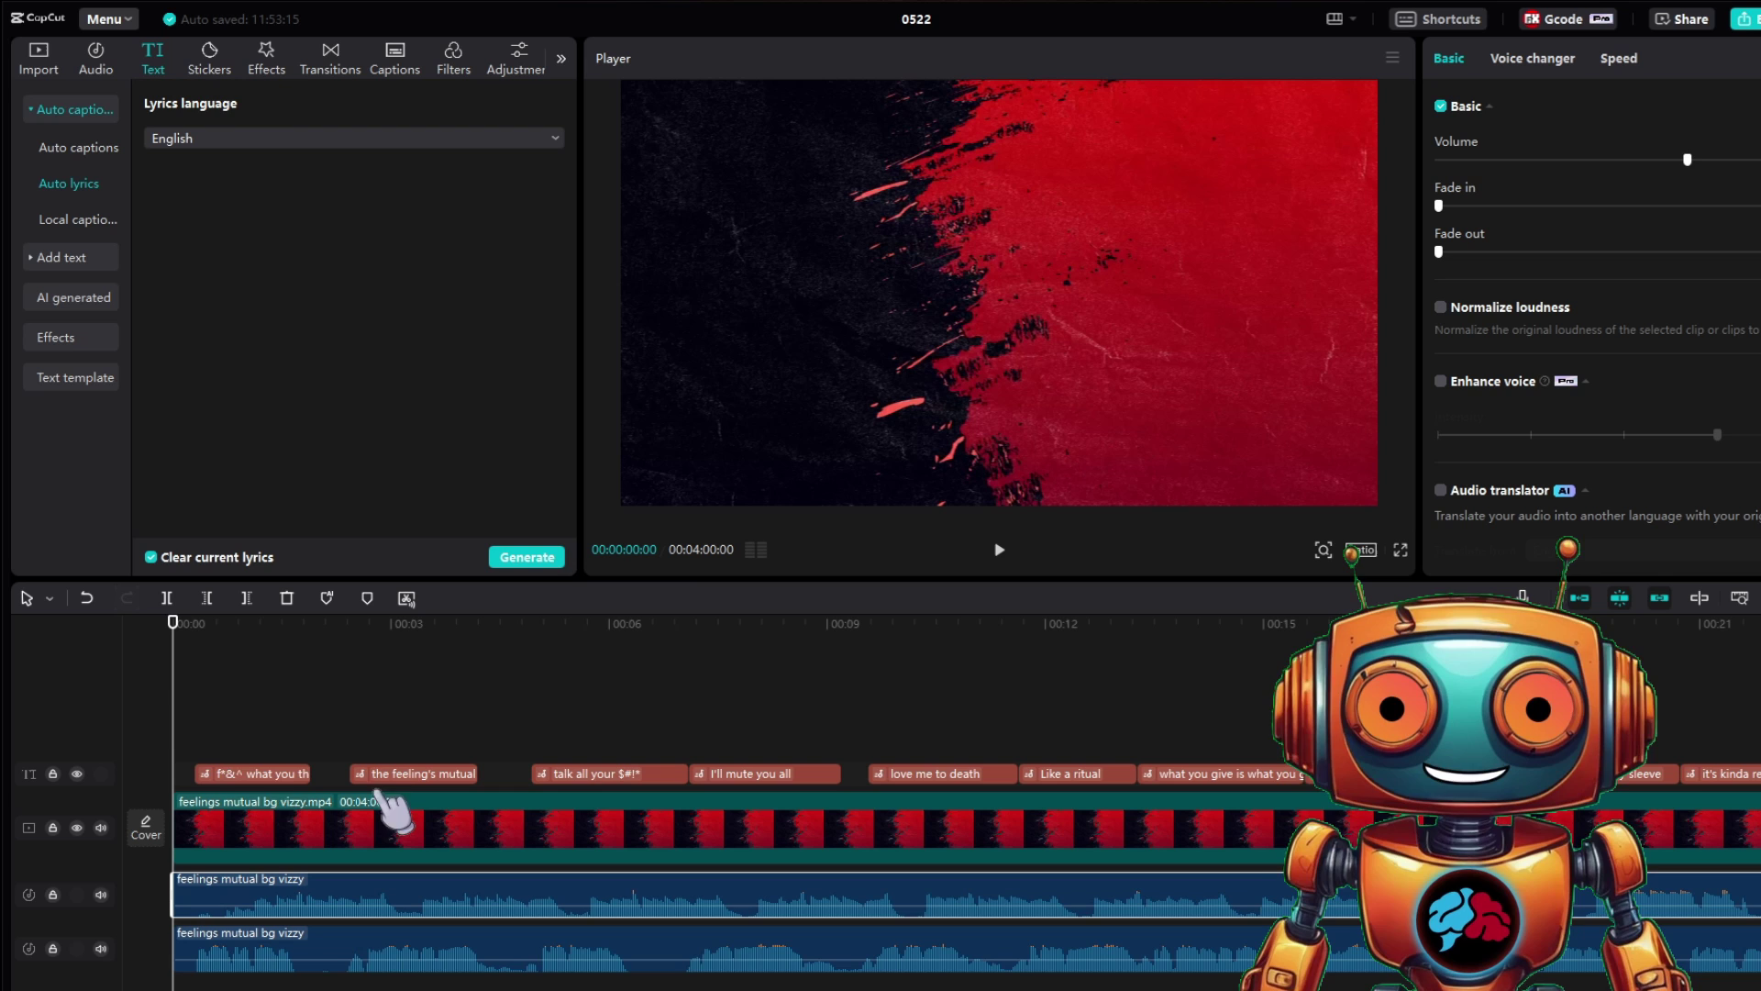
pyautogui.moveTo(172, 685); pyautogui.dragTo(250, 826)
pyautogui.moveTo(243, 745); pyautogui.dragTo(230, 747)
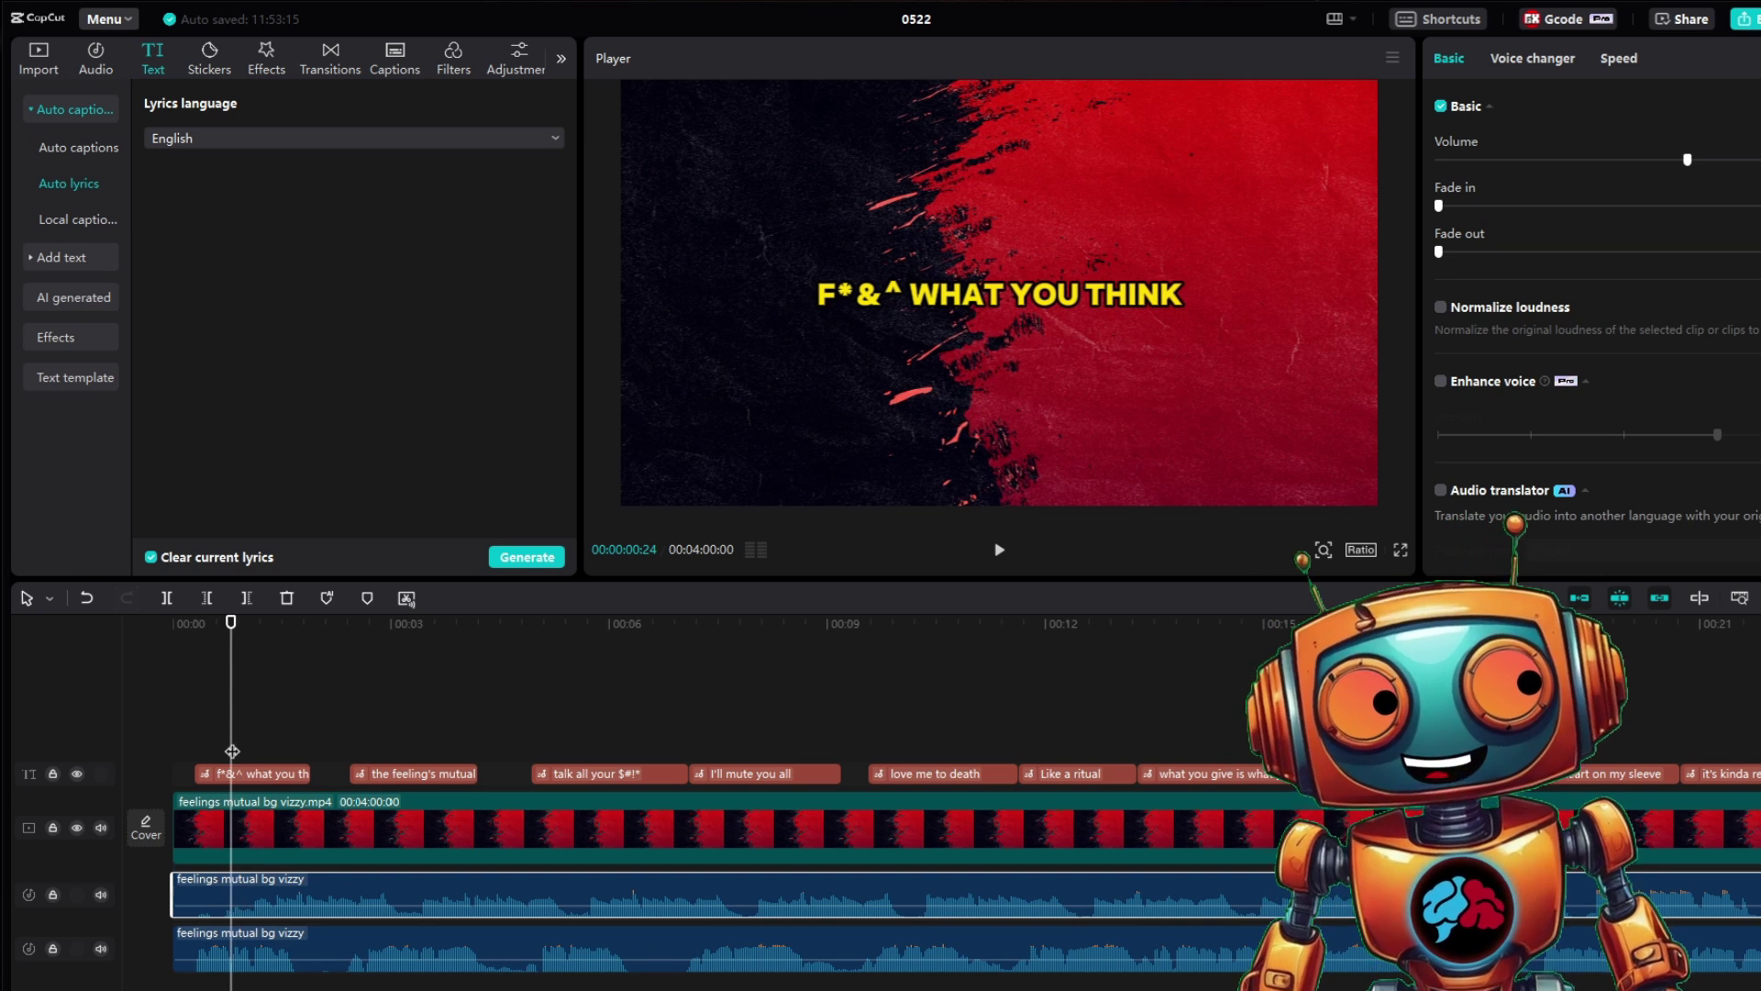
# Step: Split the vocals-only track there, mute the swear-word piece to -∞dB, and play back to check
pyautogui.click(295, 945)
pyautogui.hotkey('ctrl', 'b')
pyautogui.click(204, 959)
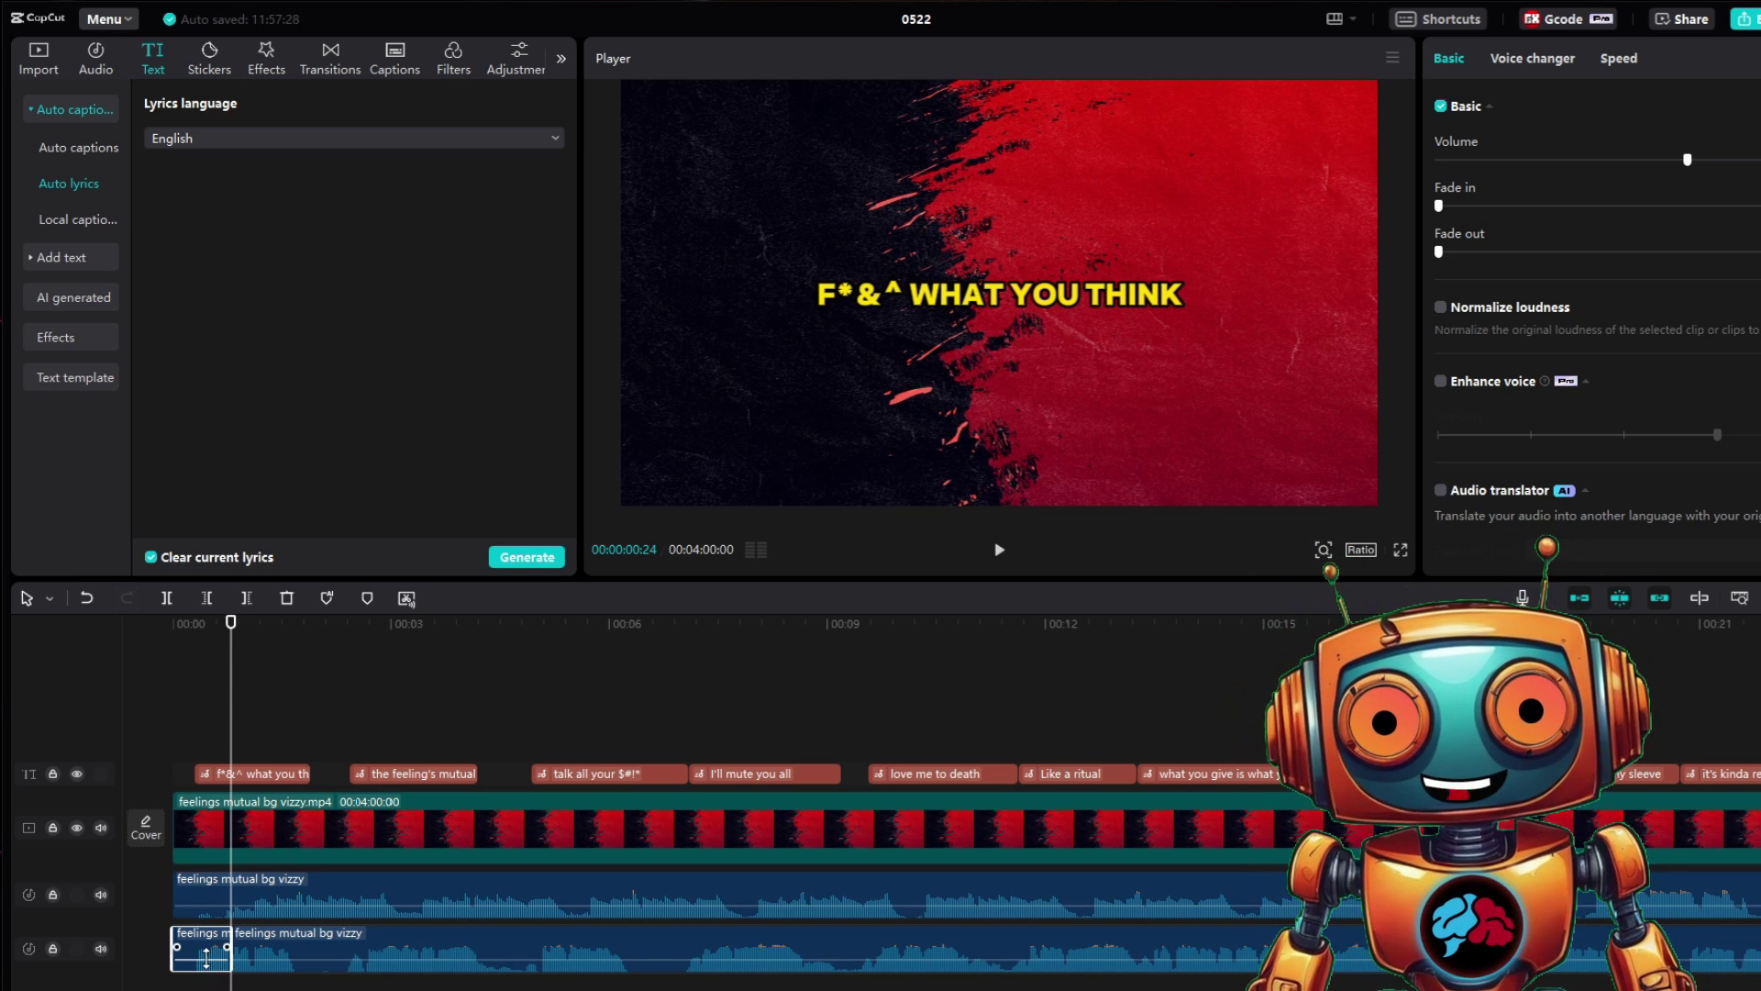
pyautogui.moveTo(207, 957); pyautogui.dragTo(206, 971)
pyautogui.click(209, 726)
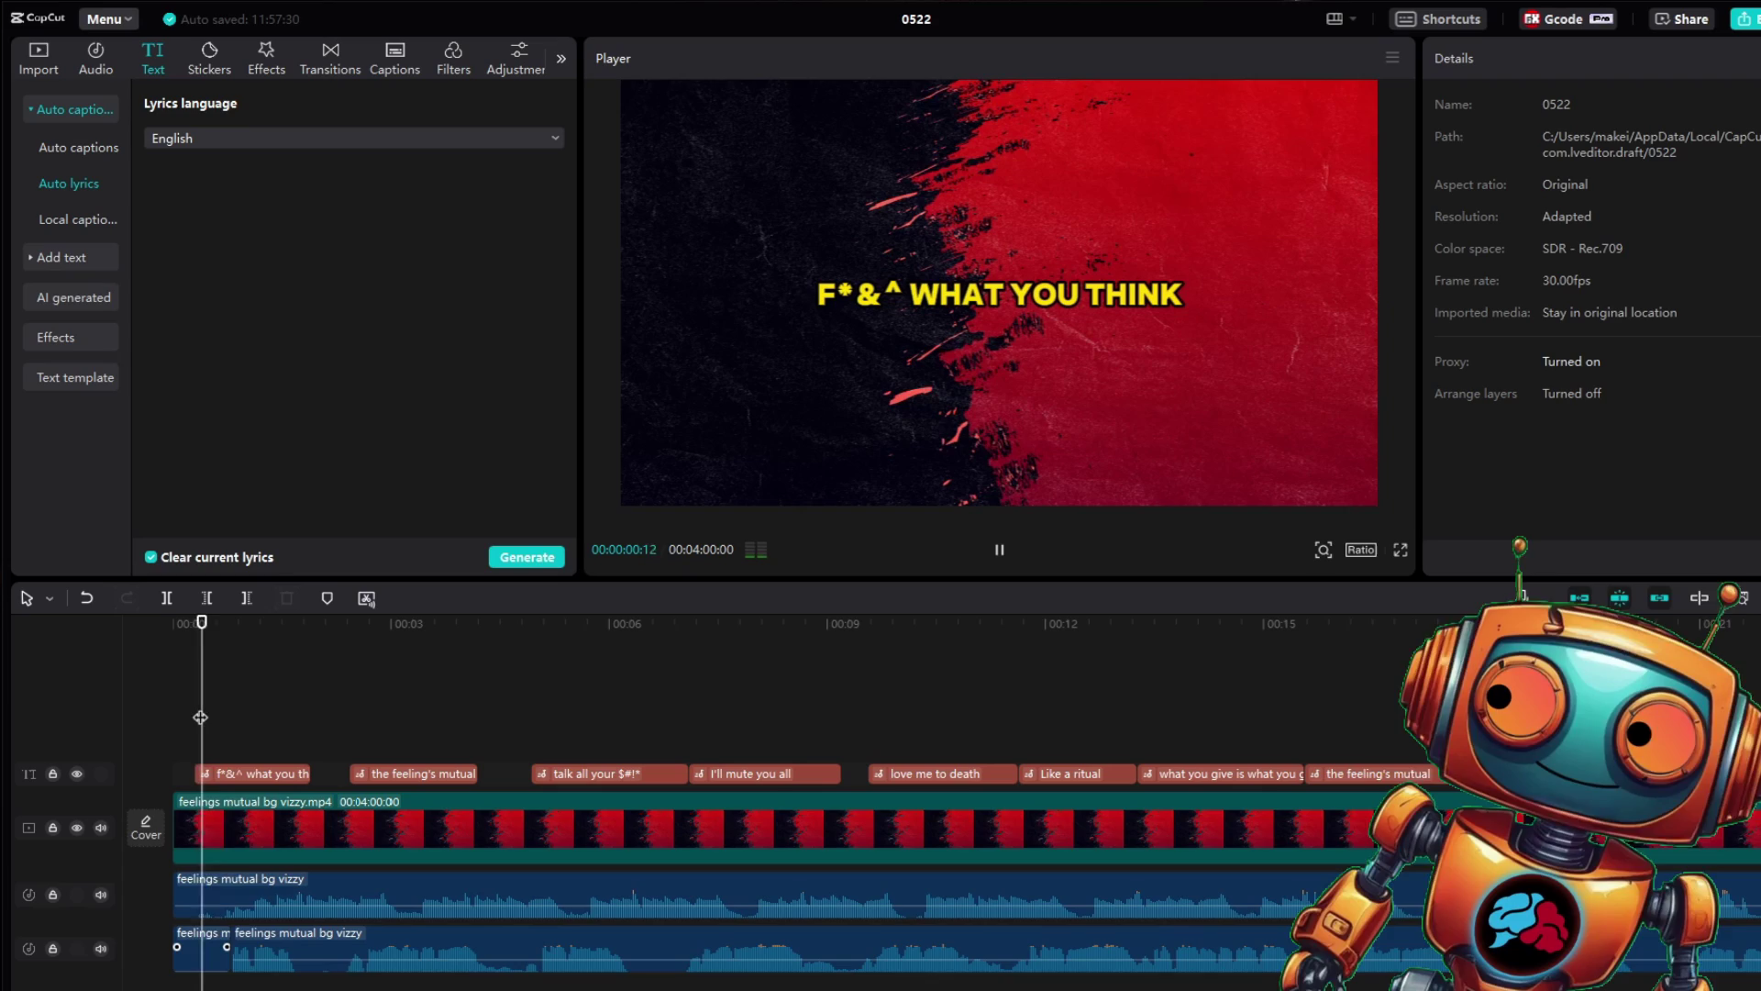
pyautogui.press('space')
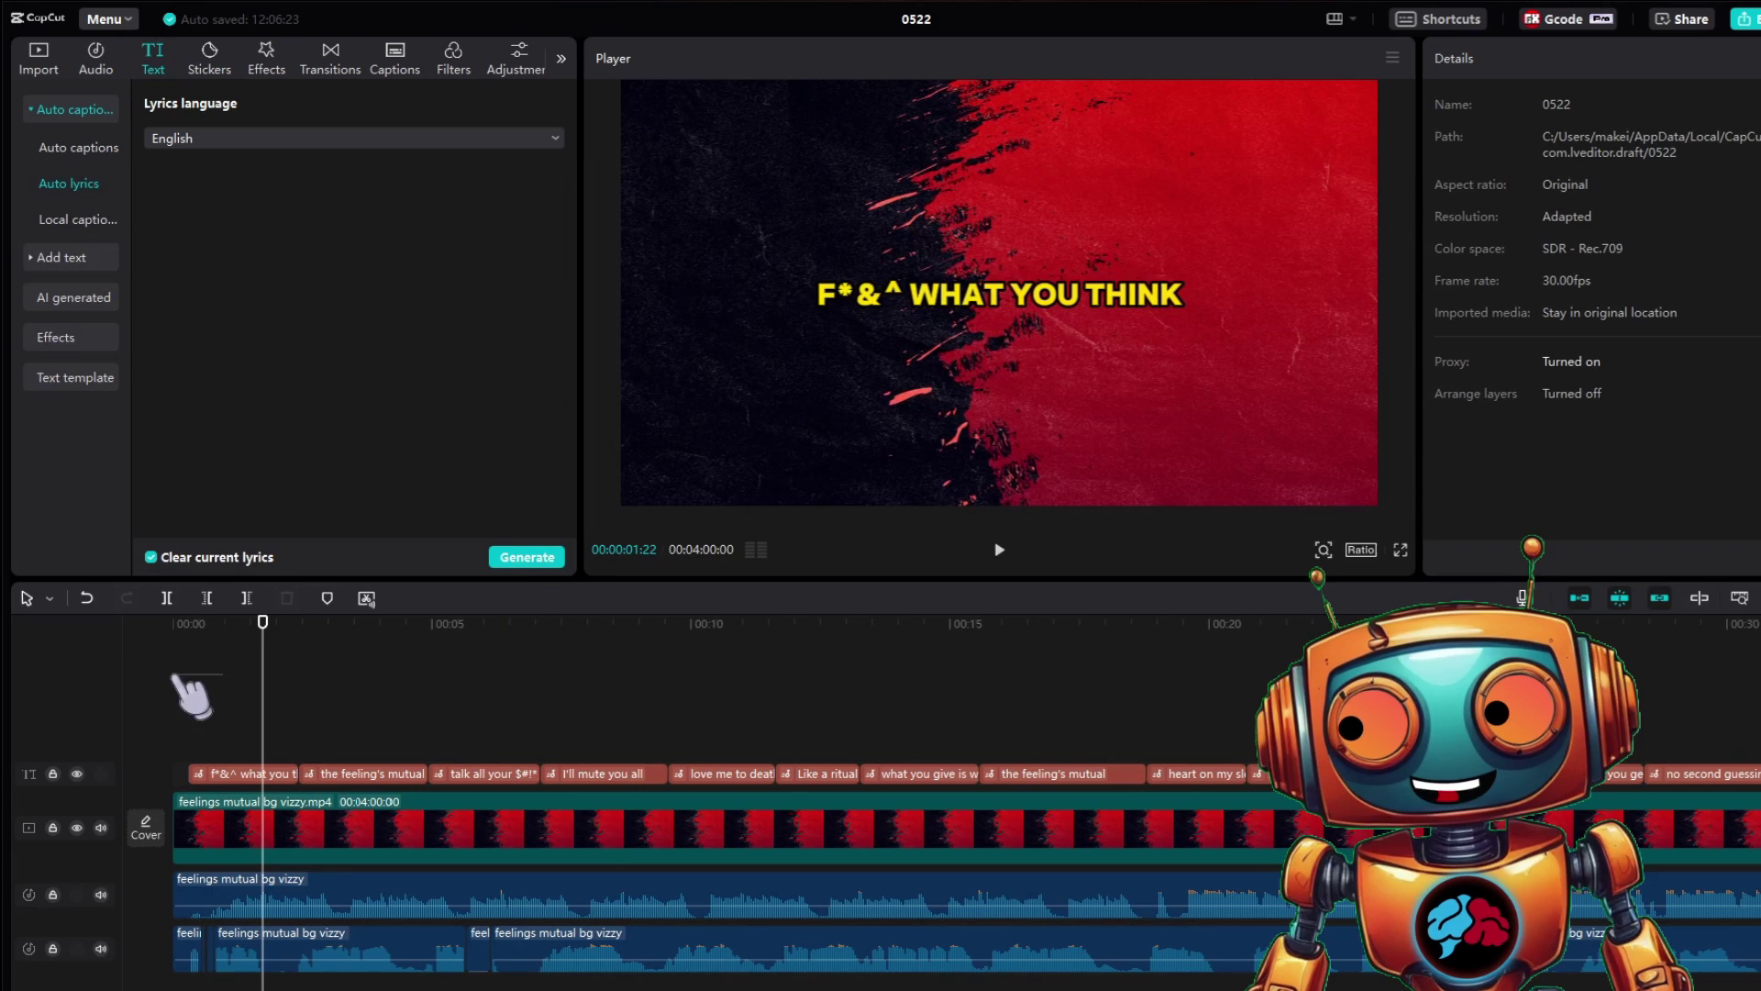
# Step: On the first lyric caption, preview the Pop Up and Blur In animations, then set it to None
pyautogui.click(203, 623)
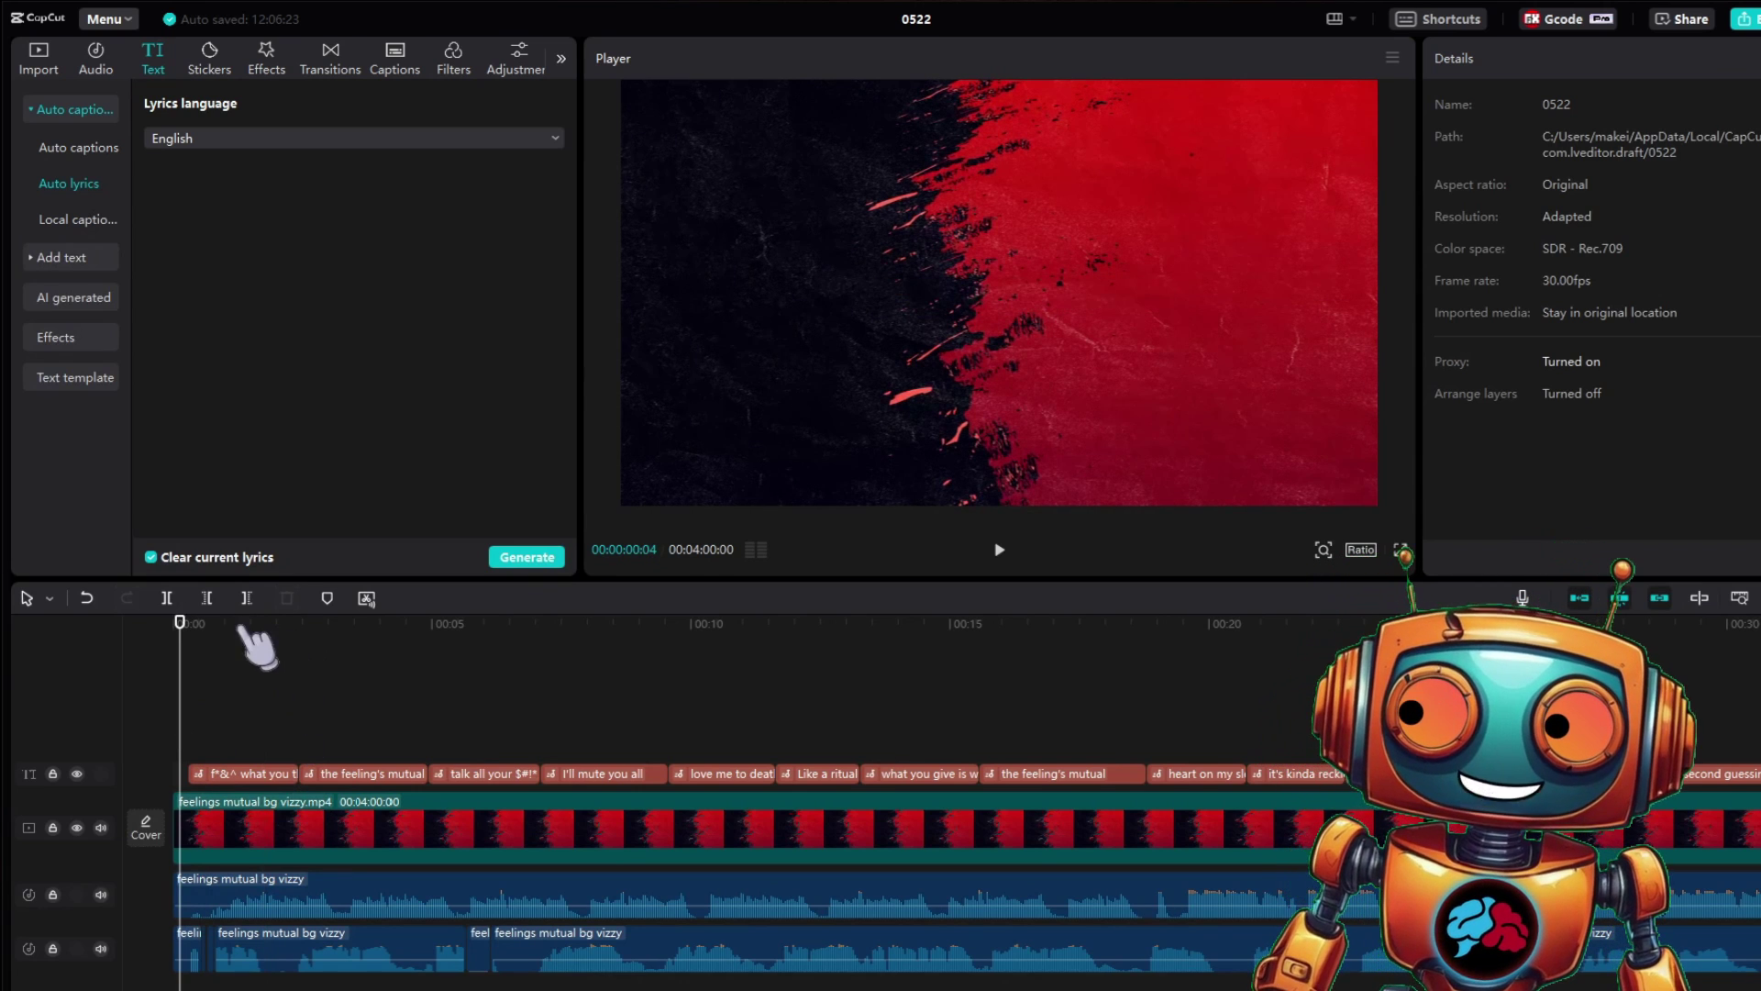
pyautogui.click(241, 626)
pyautogui.click(271, 774)
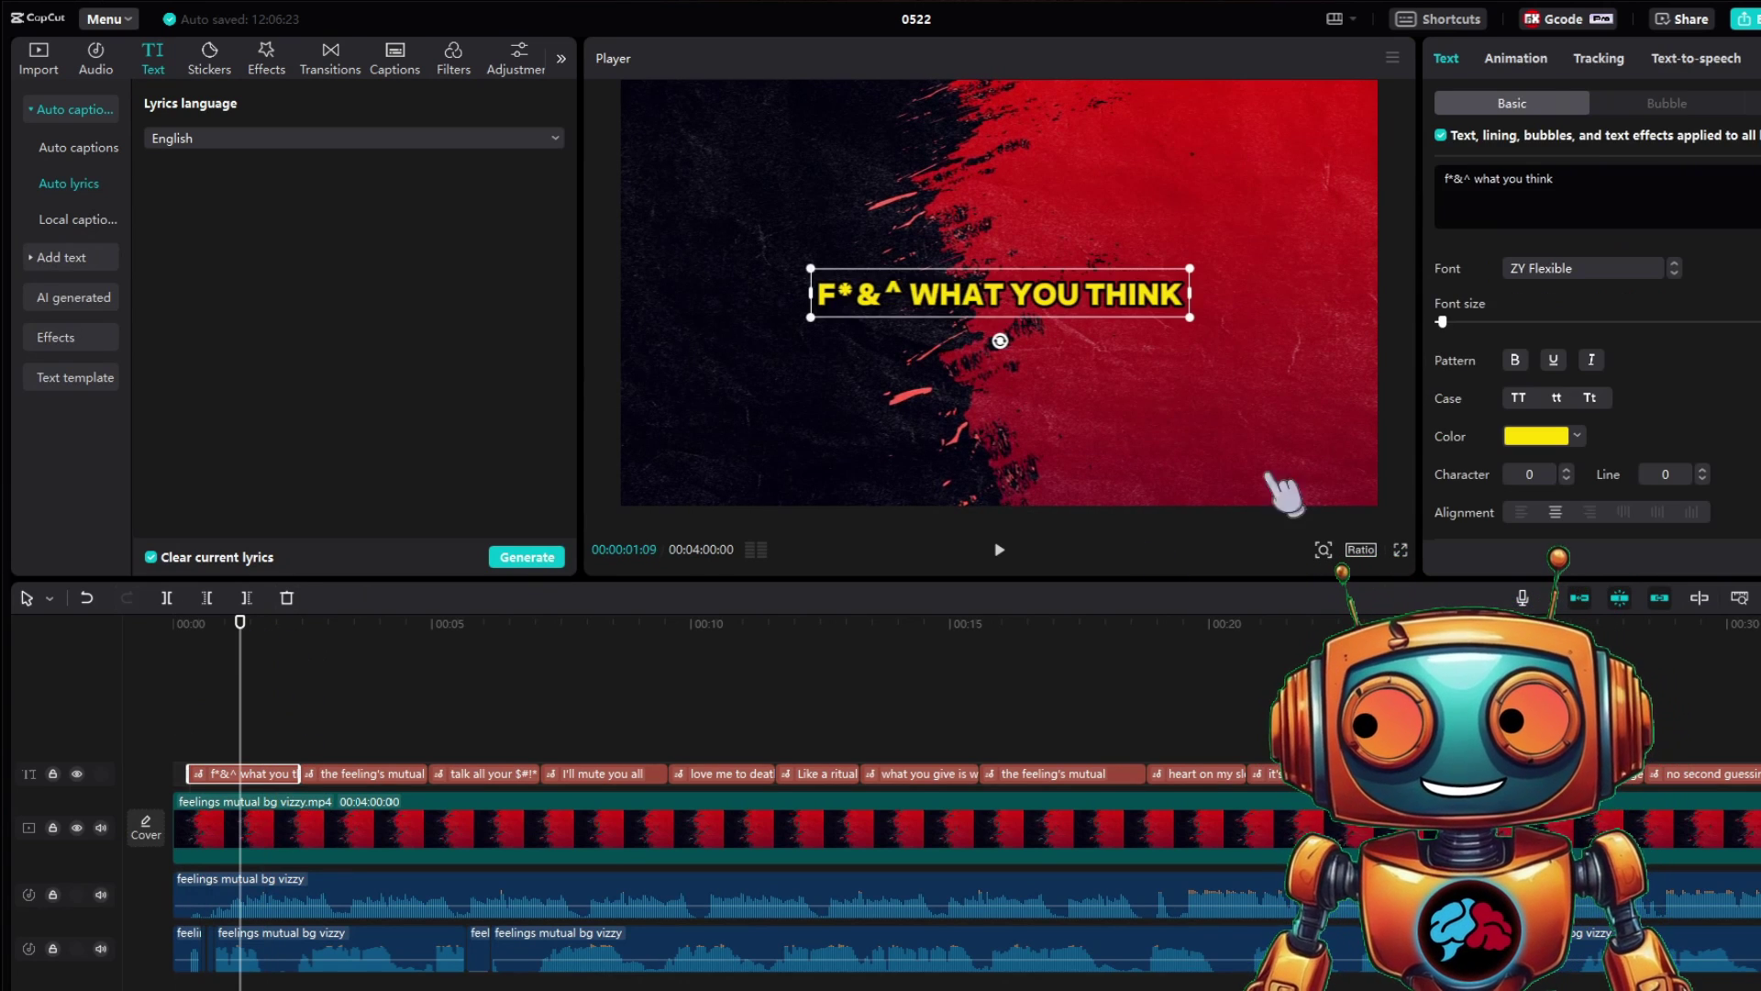
pyautogui.click(1518, 60)
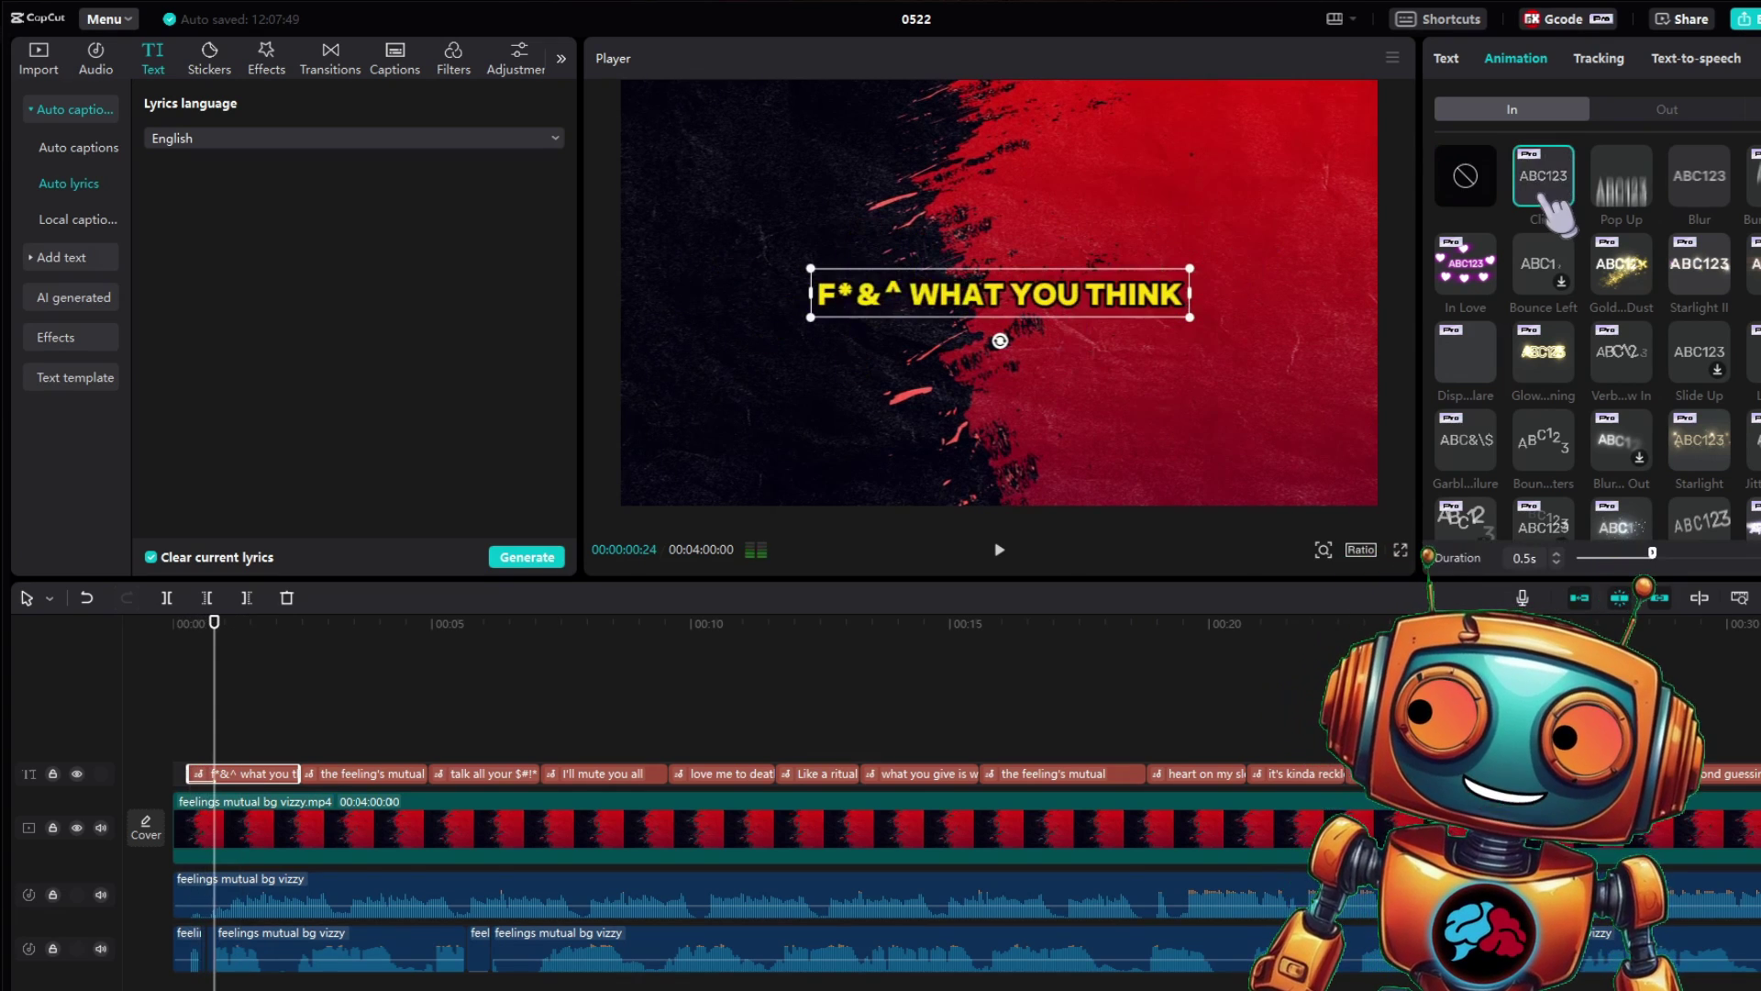
pyautogui.click(1625, 194)
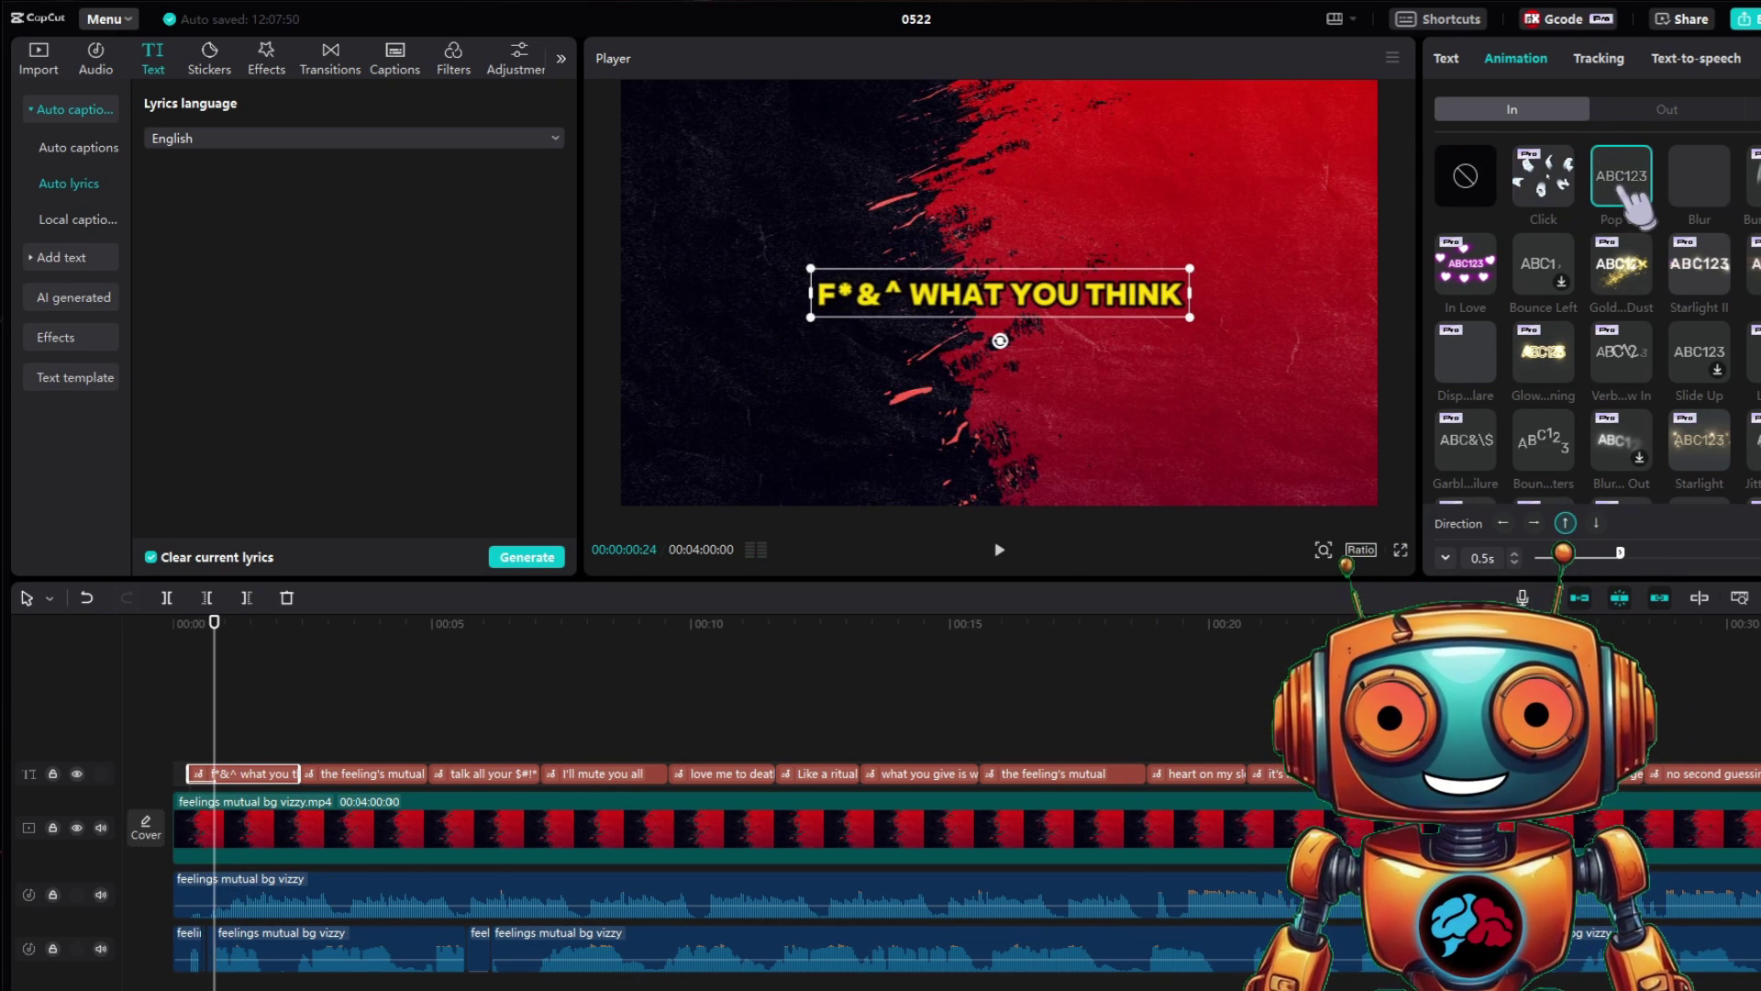
pyautogui.click(1702, 188)
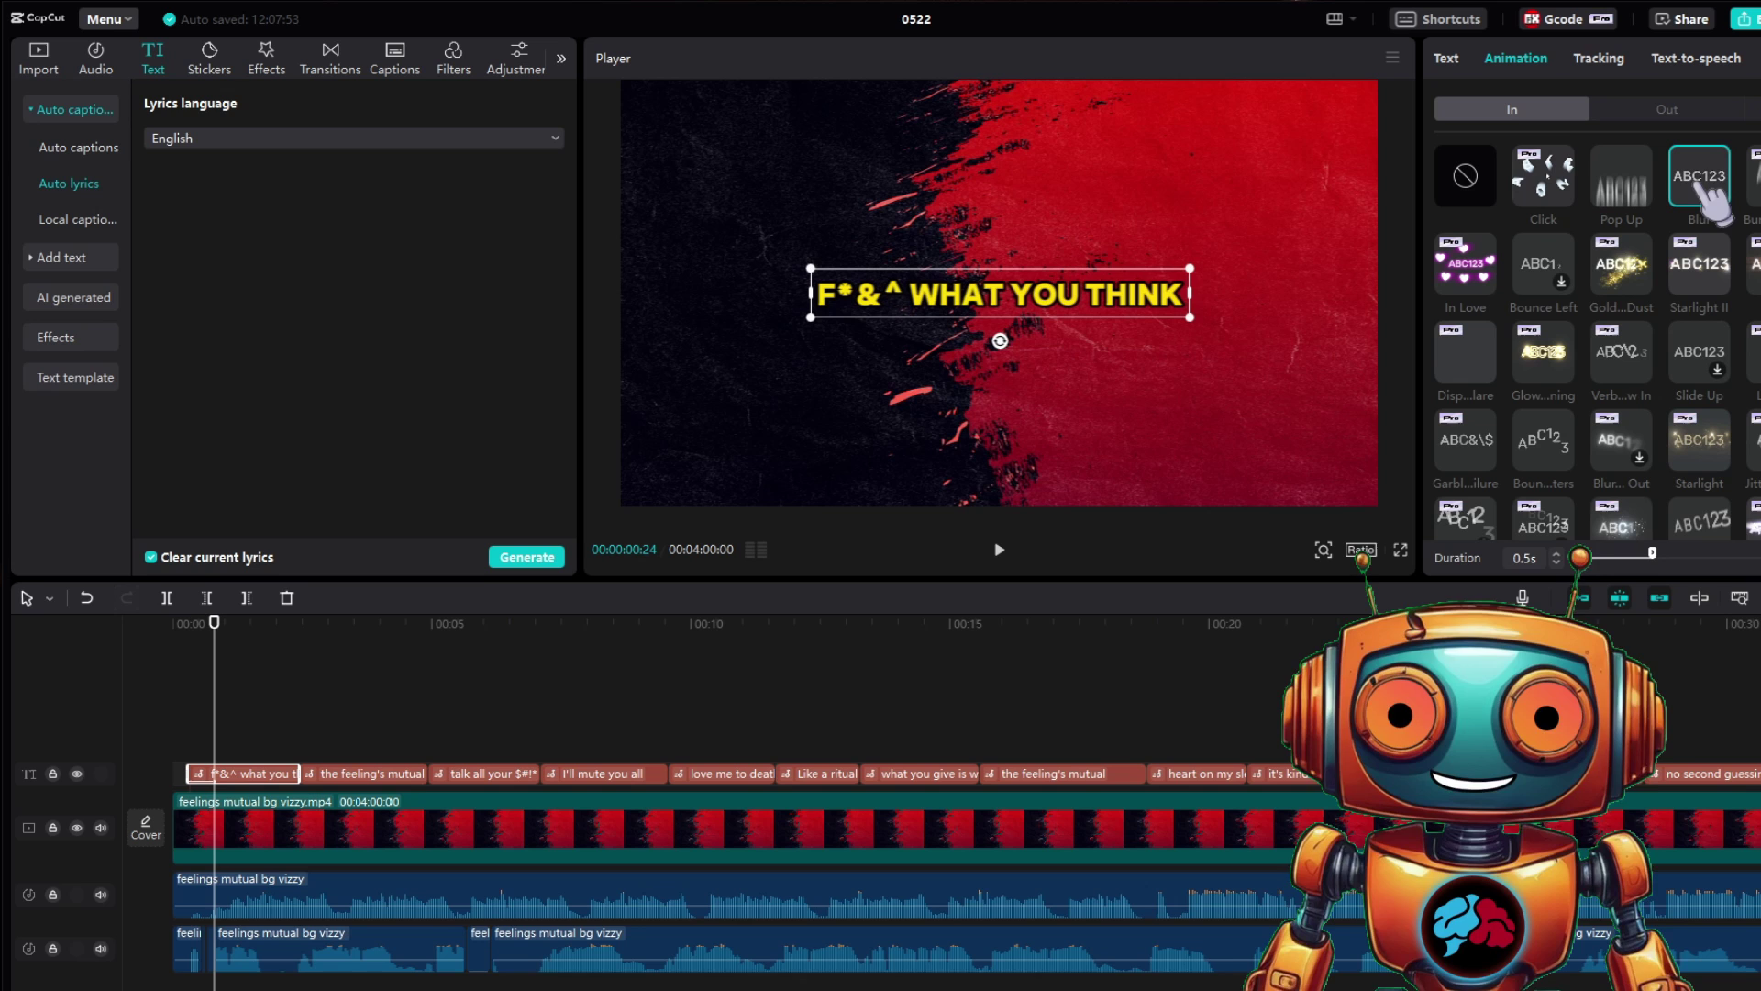
pyautogui.click(1459, 176)
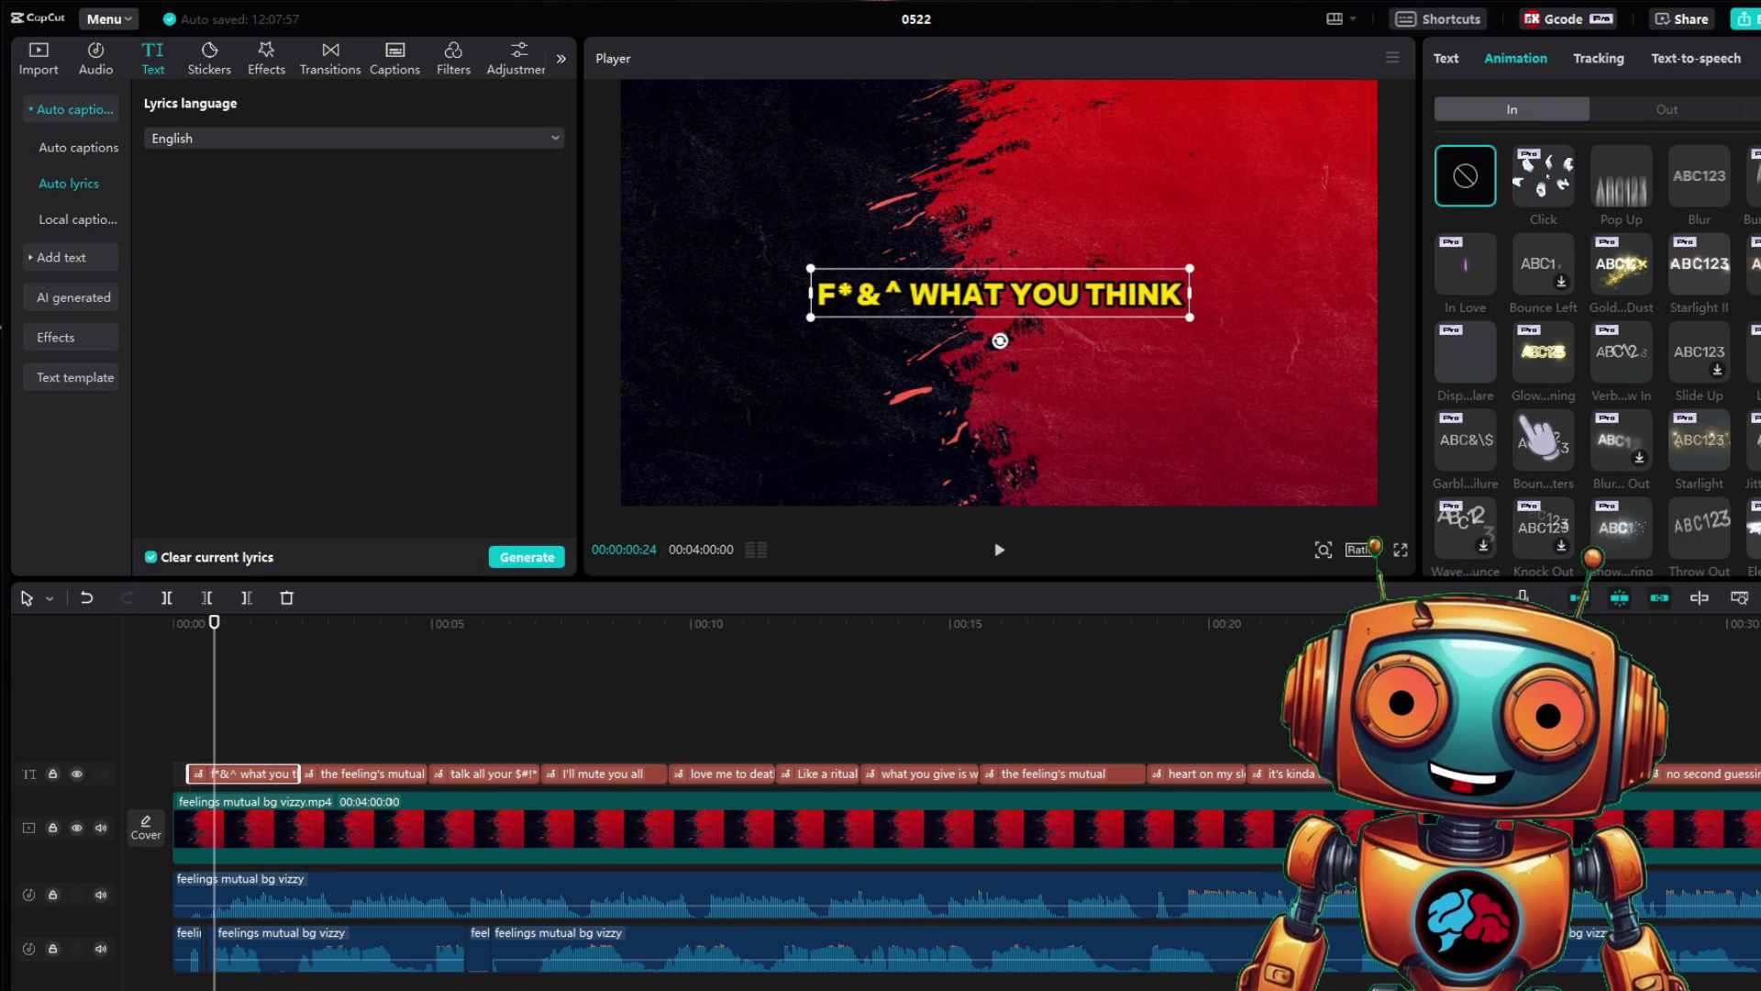
# Step: Turn the first lyric and 'the feeling's mutual' into compound clips, moving Compound clip15 onto the first compound clip's track
pyautogui.rightClick(262, 774)
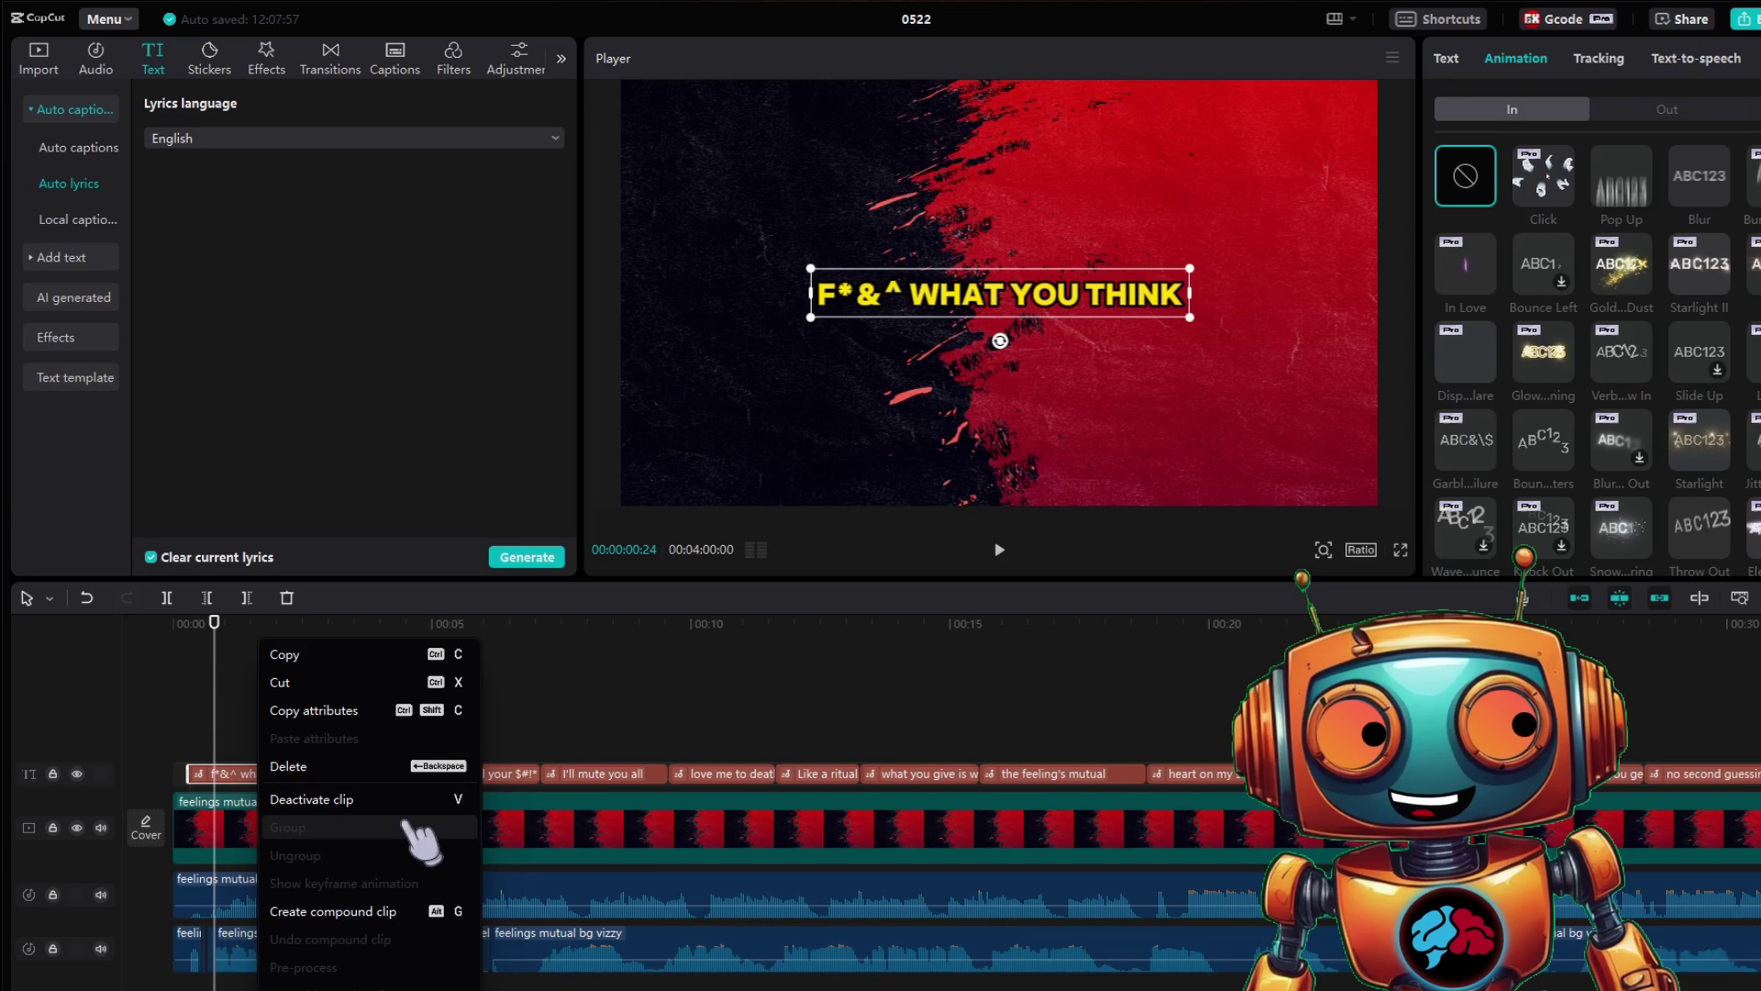
pyautogui.click(403, 912)
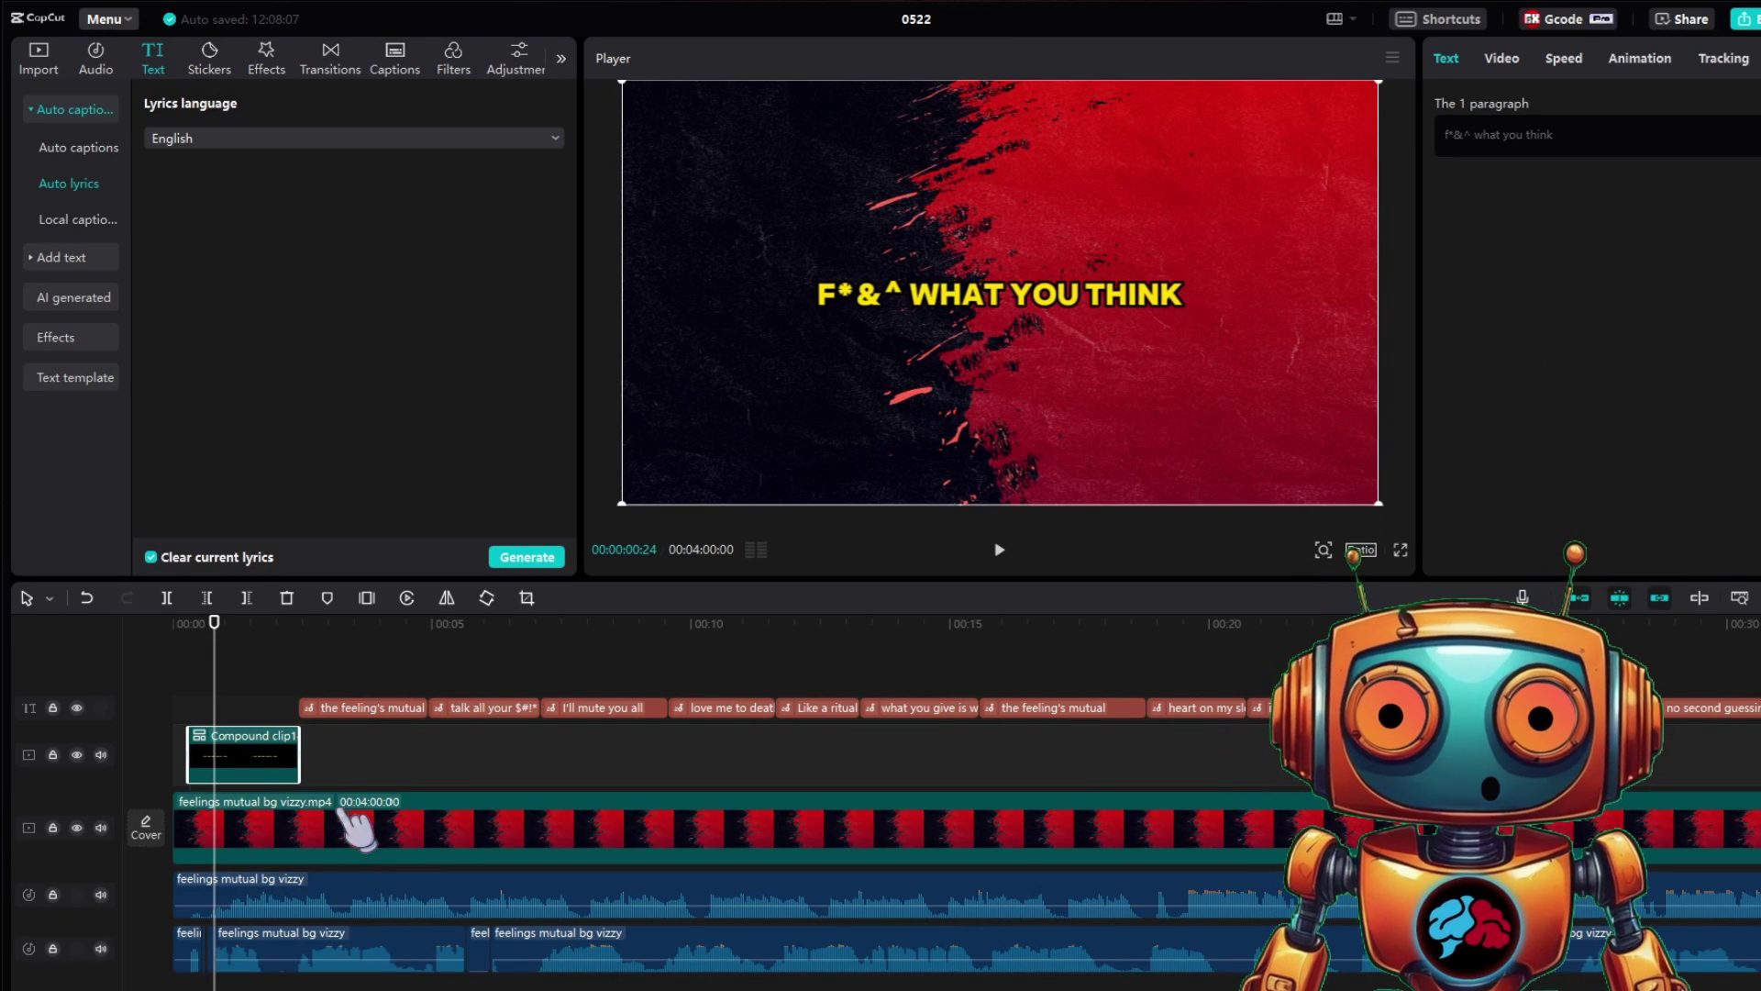
pyautogui.click(349, 708)
pyautogui.rightClick(362, 725)
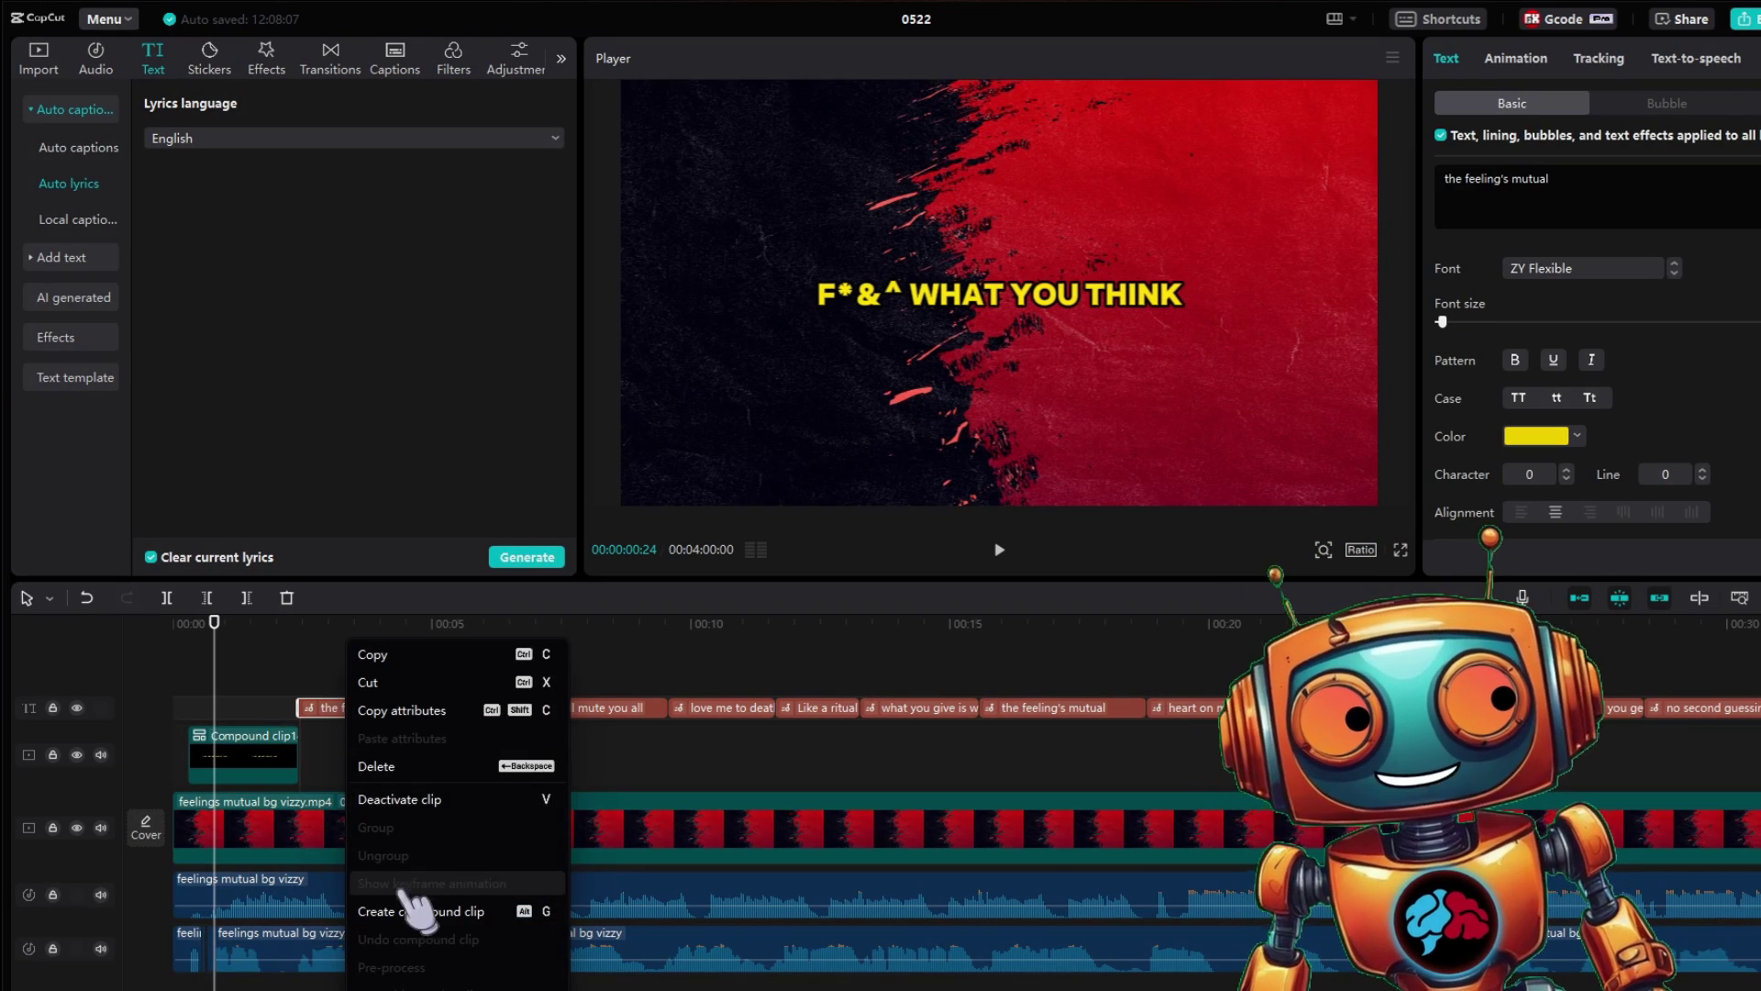
pyautogui.click(404, 907)
pyautogui.moveTo(367, 791); pyautogui.dragTo(392, 813)
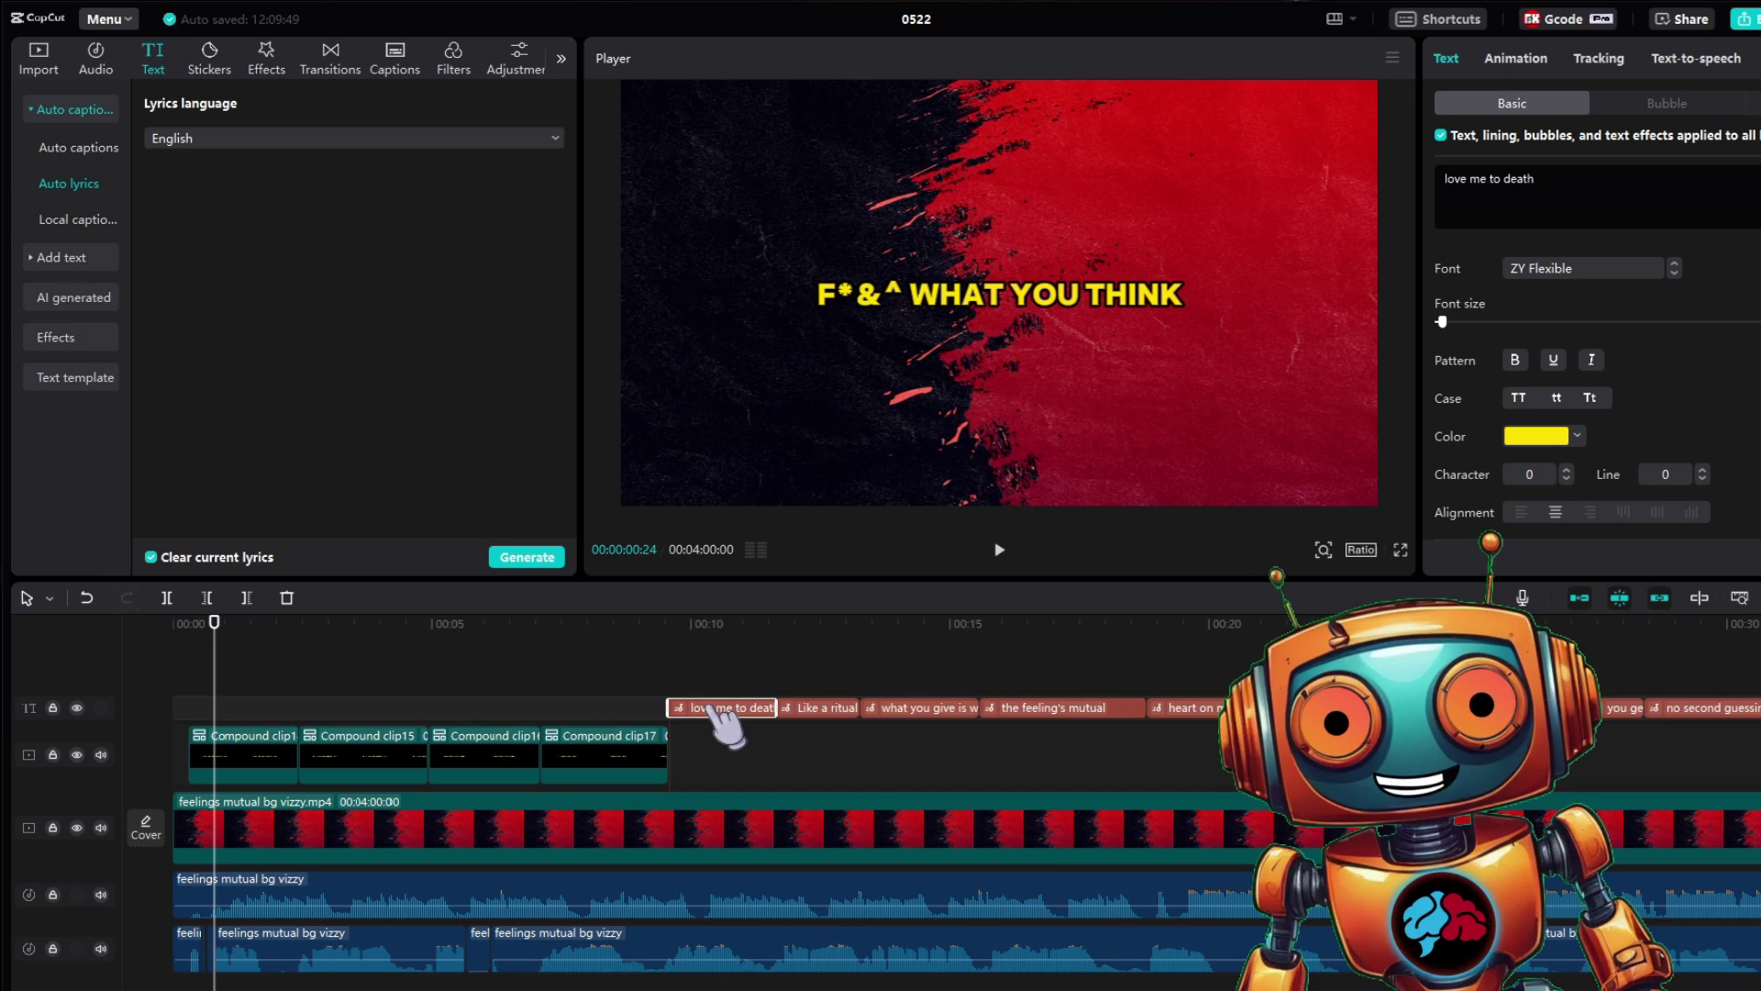
# Step: Make 'love me to death' and 'Like a ritual' compound clips and move them into the compound-clip row
pyautogui.rightClick(724, 720)
pyautogui.click(771, 906)
pyautogui.moveTo(748, 775)
pyautogui.mouseDown()
pyautogui.moveTo(752, 830)
pyautogui.moveTo(756, 807)
pyautogui.mouseUp()
pyautogui.click(819, 707)
pyautogui.rightClick(823, 707)
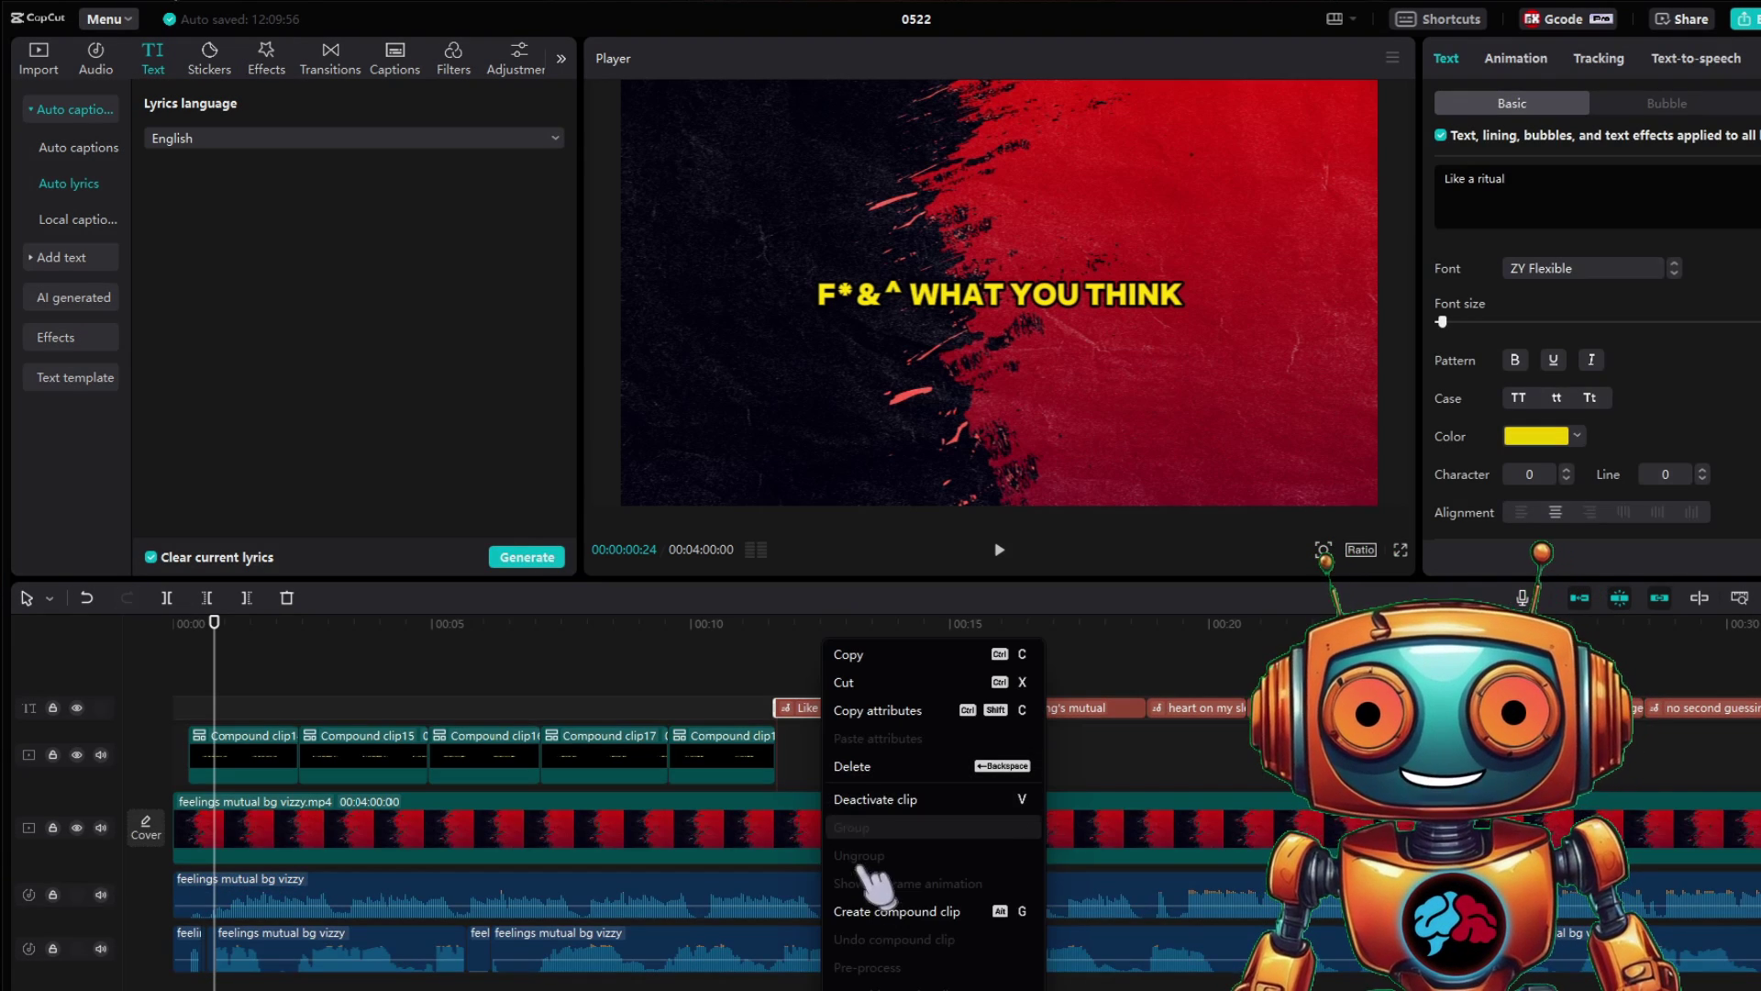
pyautogui.click(879, 910)
pyautogui.moveTo(830, 747); pyautogui.dragTo(839, 807)
# Step: Make 'what you give is what you get' and the next 'the feeling's mutual' into Compound clip20 and clip21 in the row
pyautogui.click(910, 708)
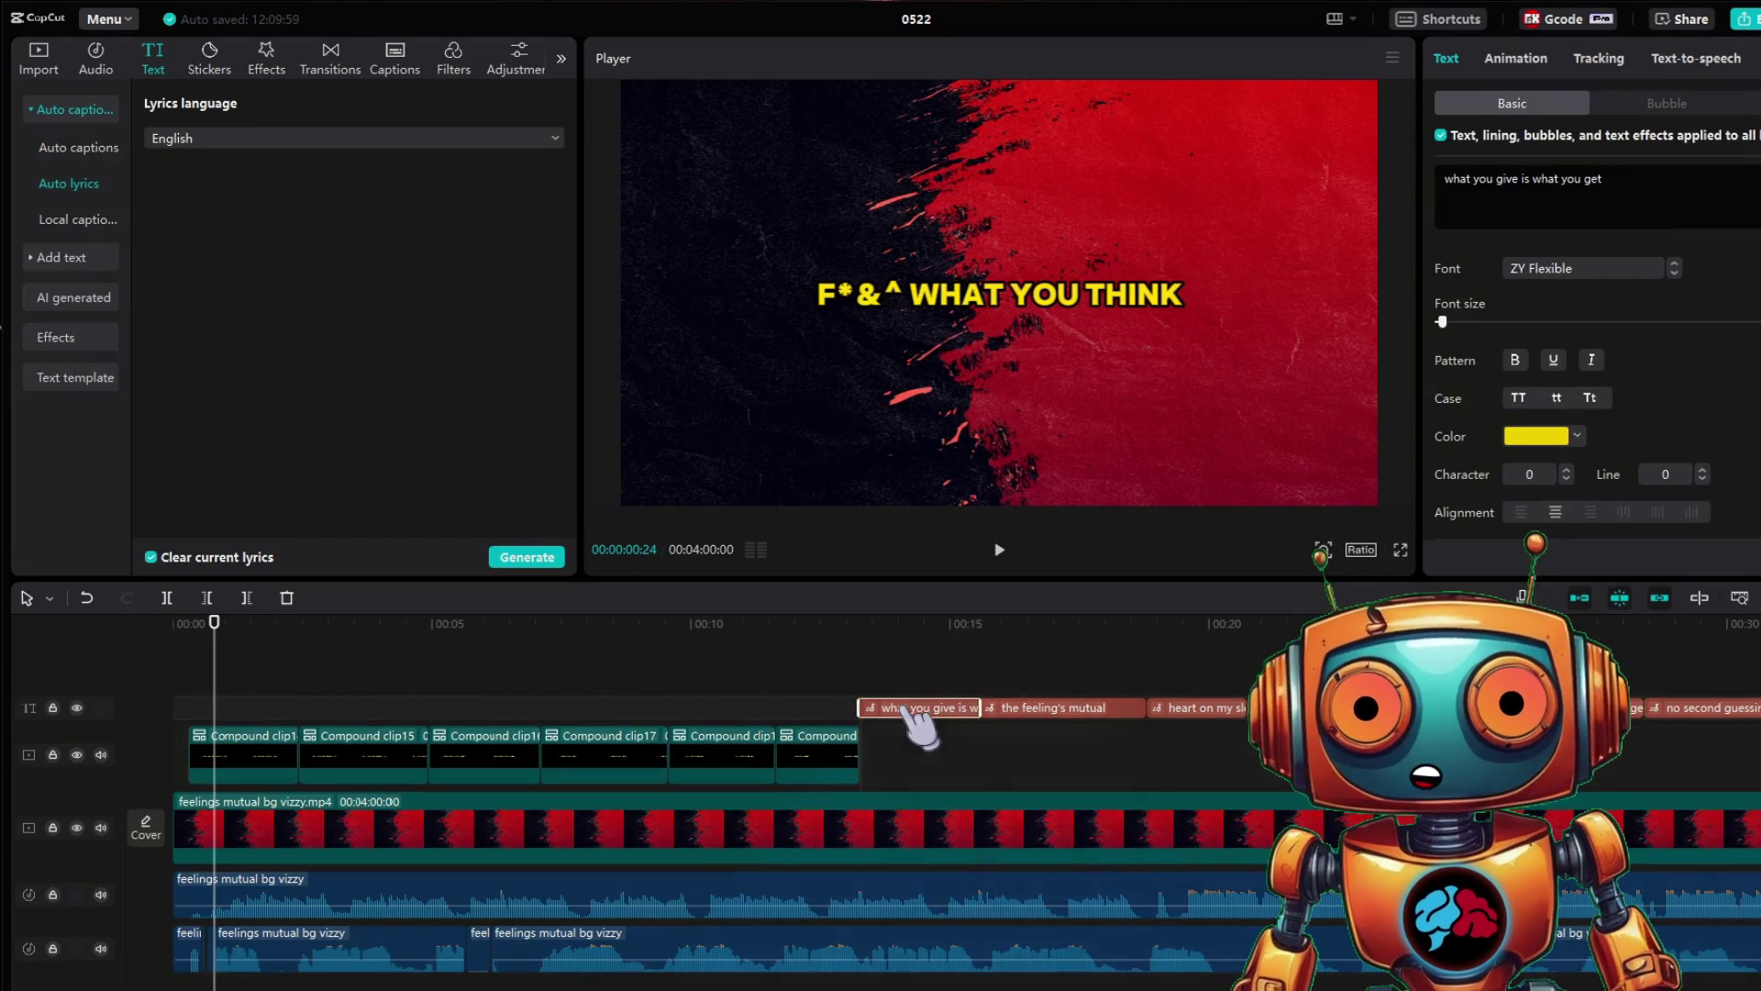
pyautogui.rightClick(917, 721)
pyautogui.click(955, 908)
pyautogui.moveTo(955, 808); pyautogui.dragTo(927, 761)
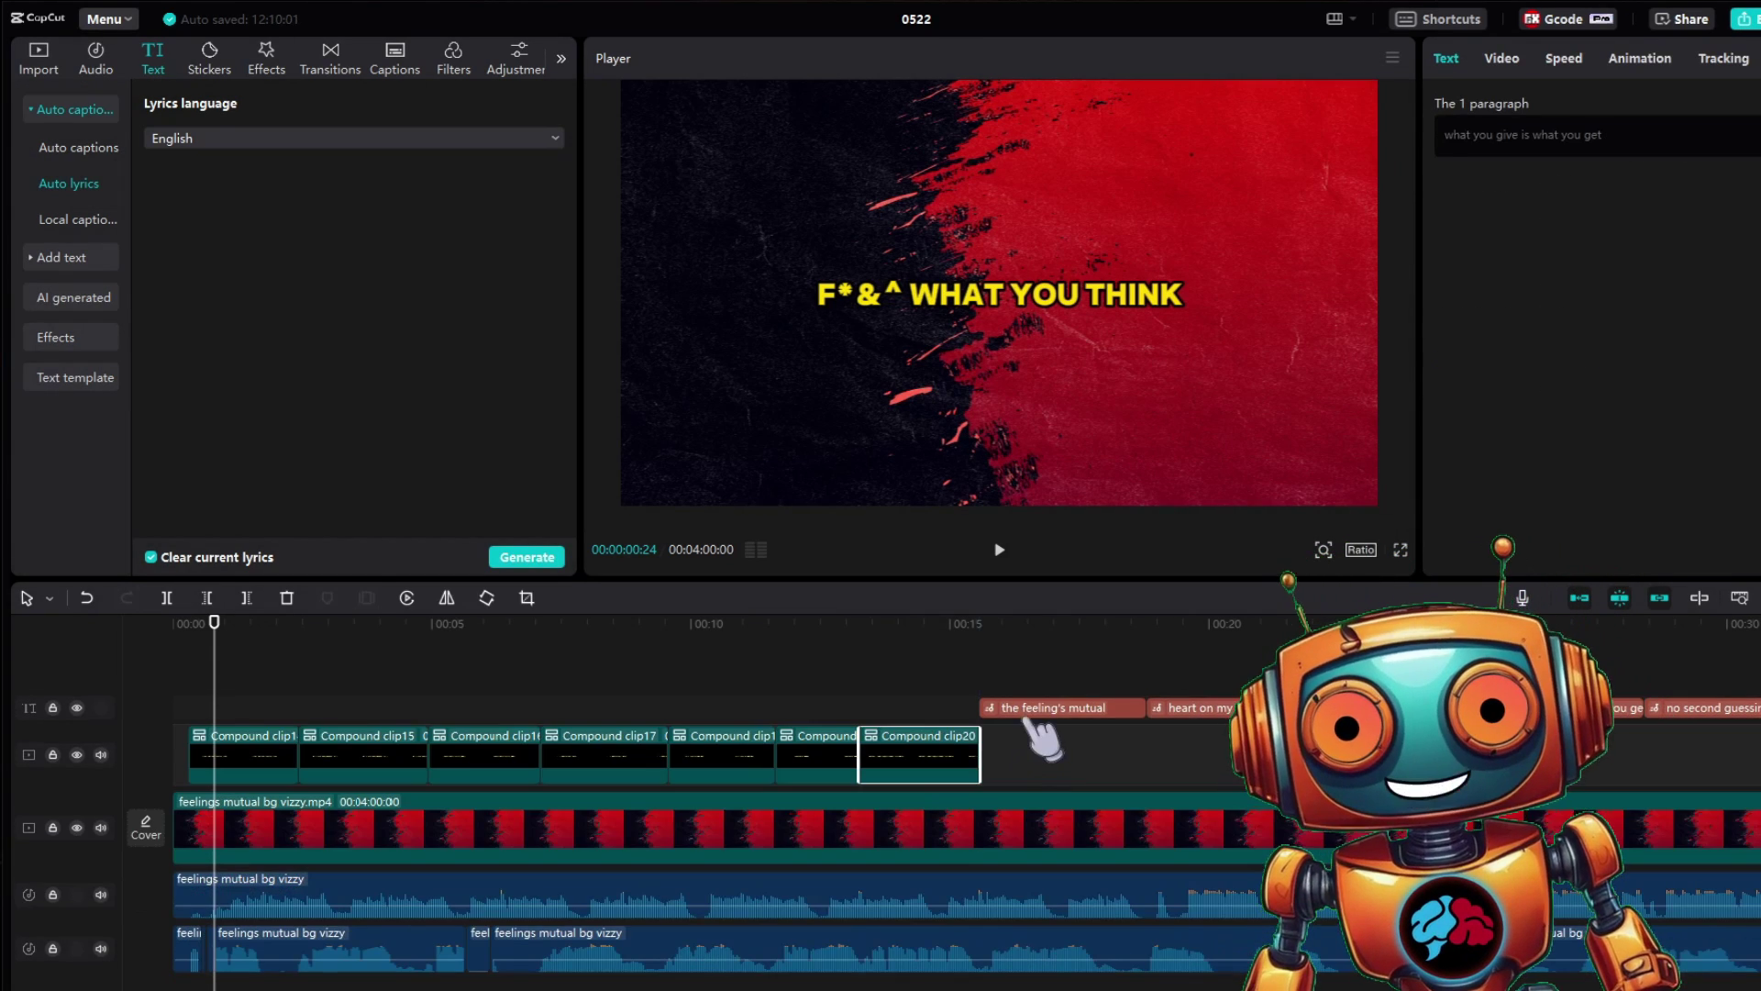
pyautogui.click(1032, 711)
pyautogui.rightClick(1032, 711)
pyautogui.click(1082, 904)
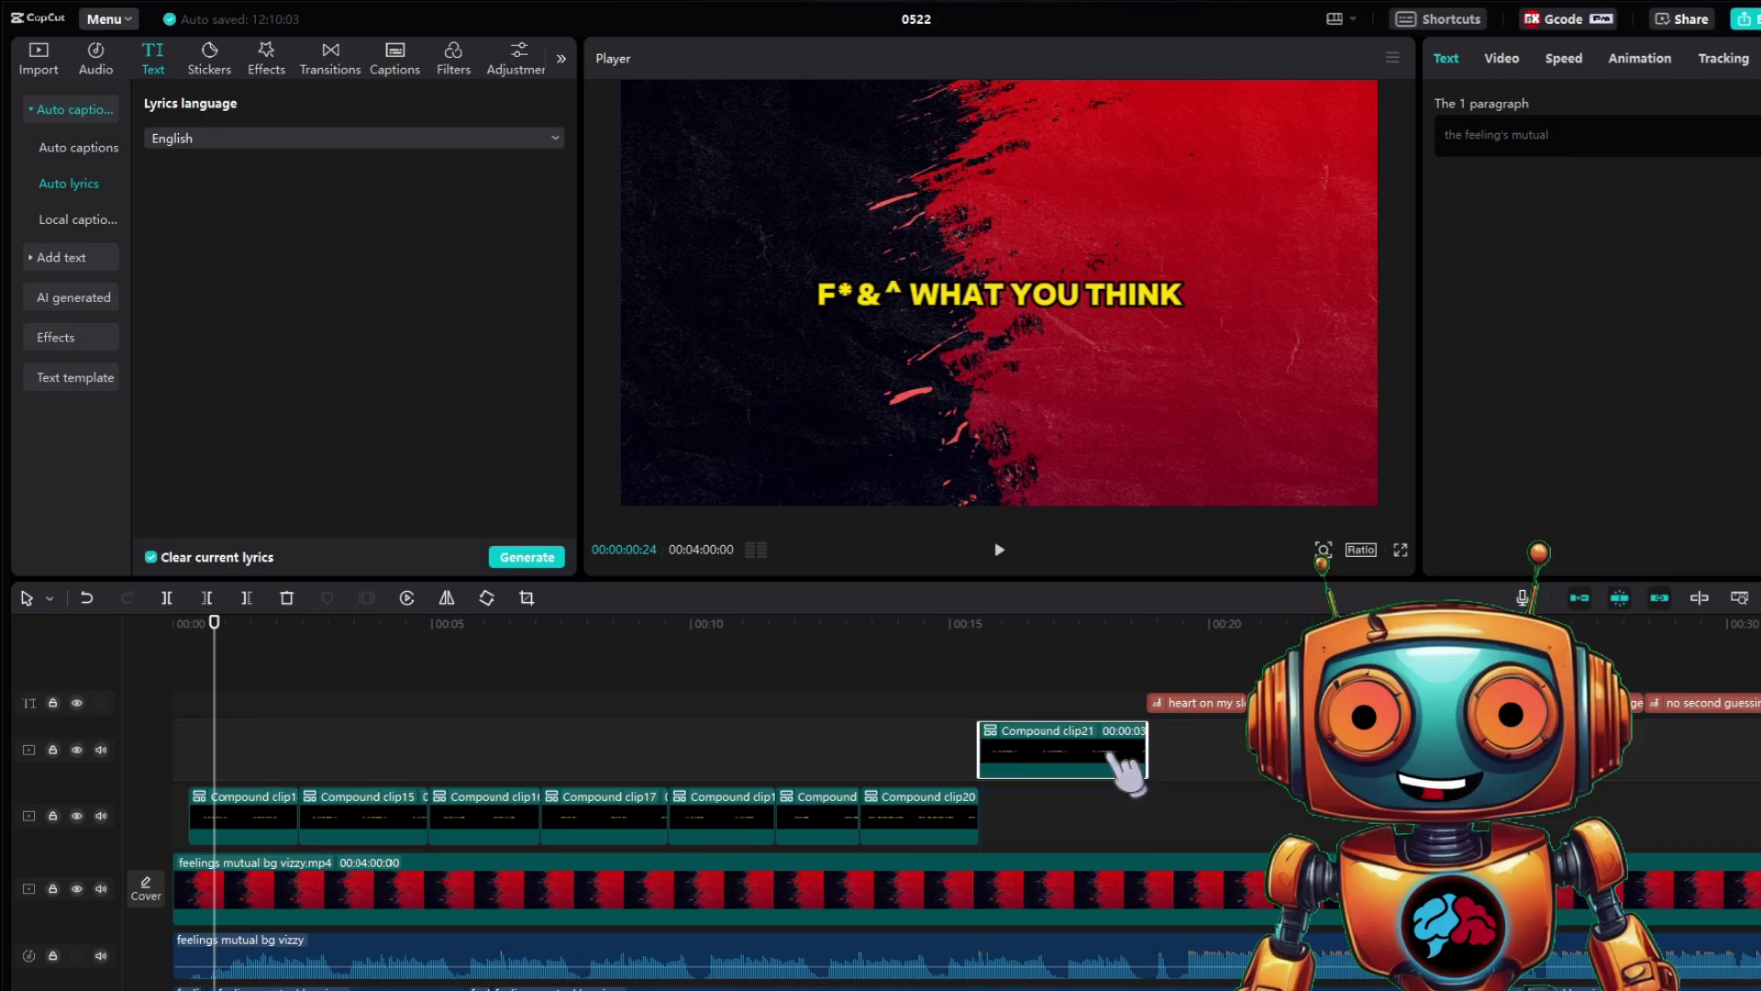
pyautogui.moveTo(1124, 766); pyautogui.dragTo(1121, 807)
# Step: Turn the 'you get what you give' caption into a compound clip
pyautogui.rightClick(1183, 704)
pyautogui.hscroll(5, 825, 780)
pyautogui.rightClick(584, 707)
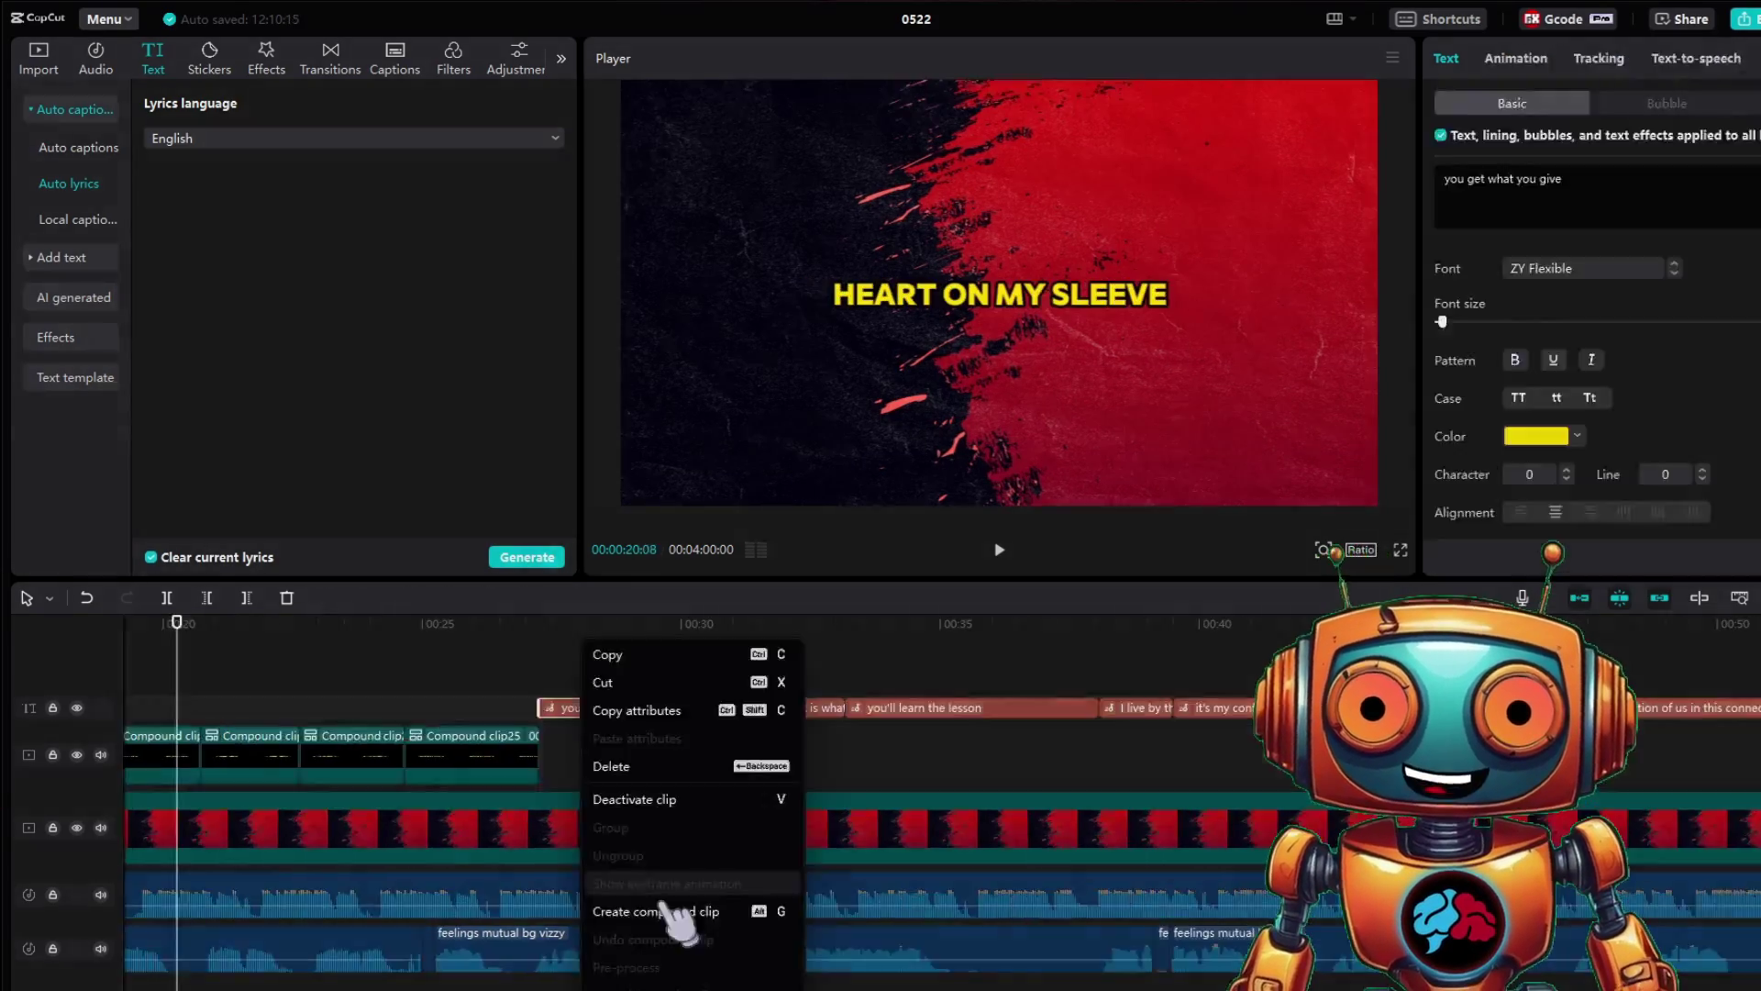
pyautogui.click(679, 911)
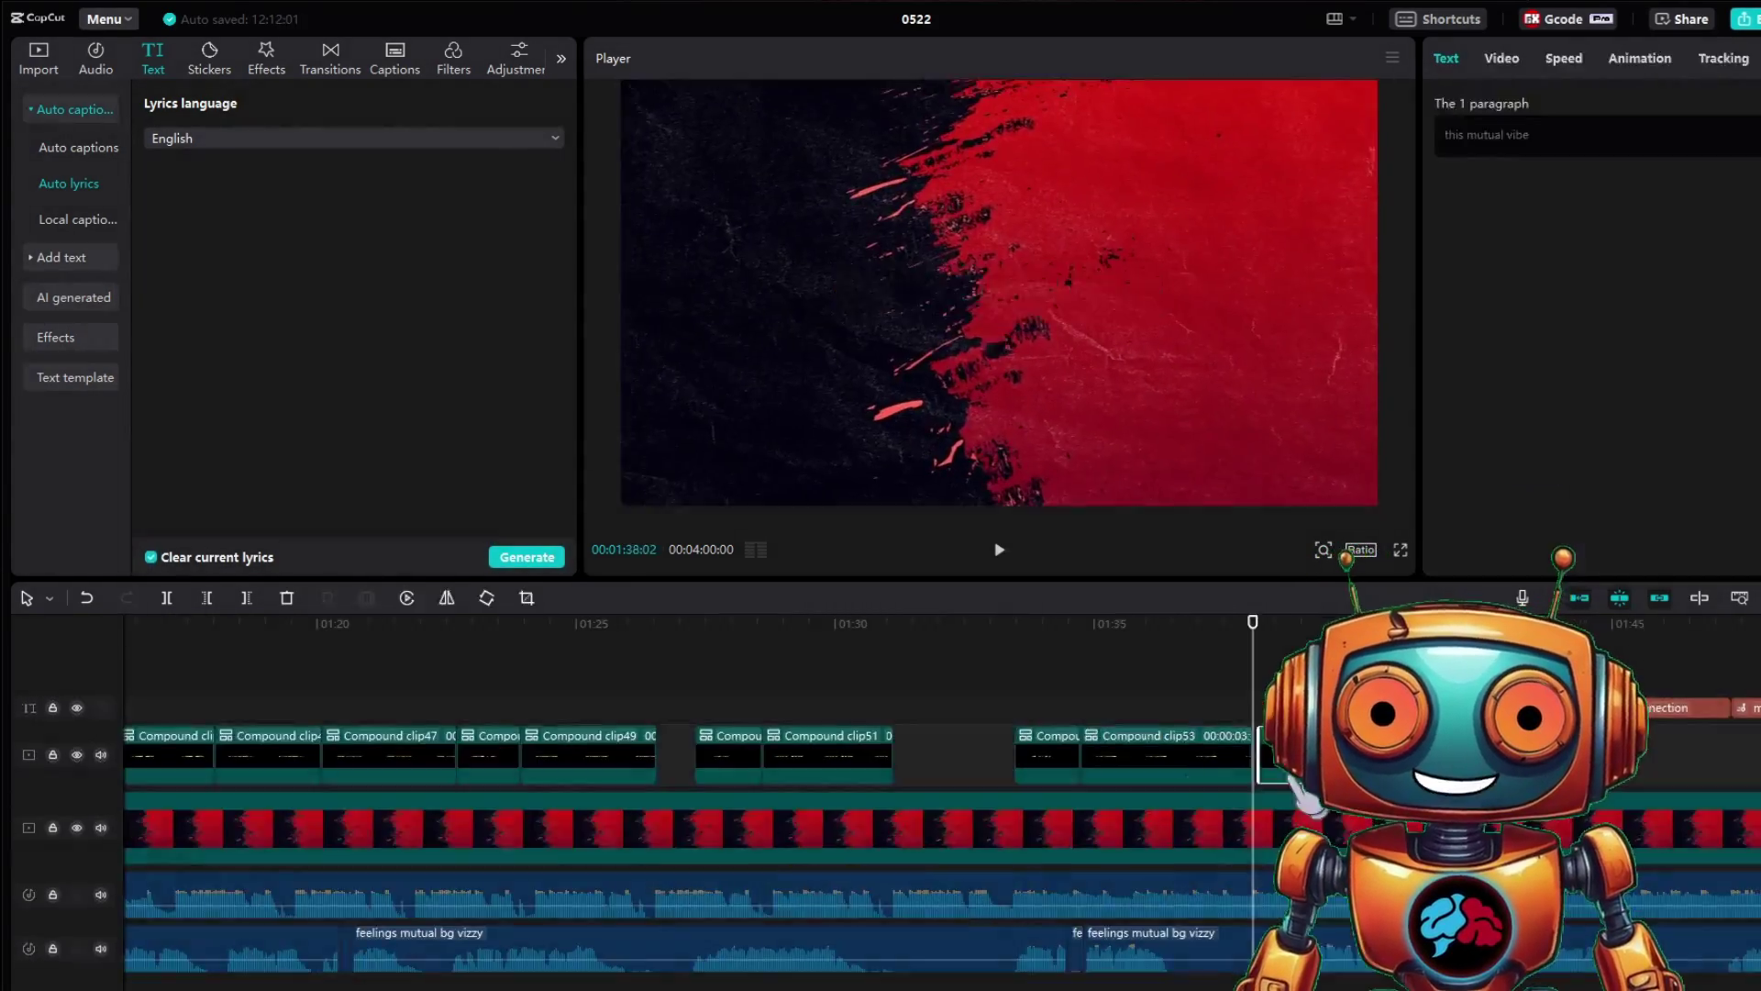
pyautogui.hscroll(10, 688, 780)
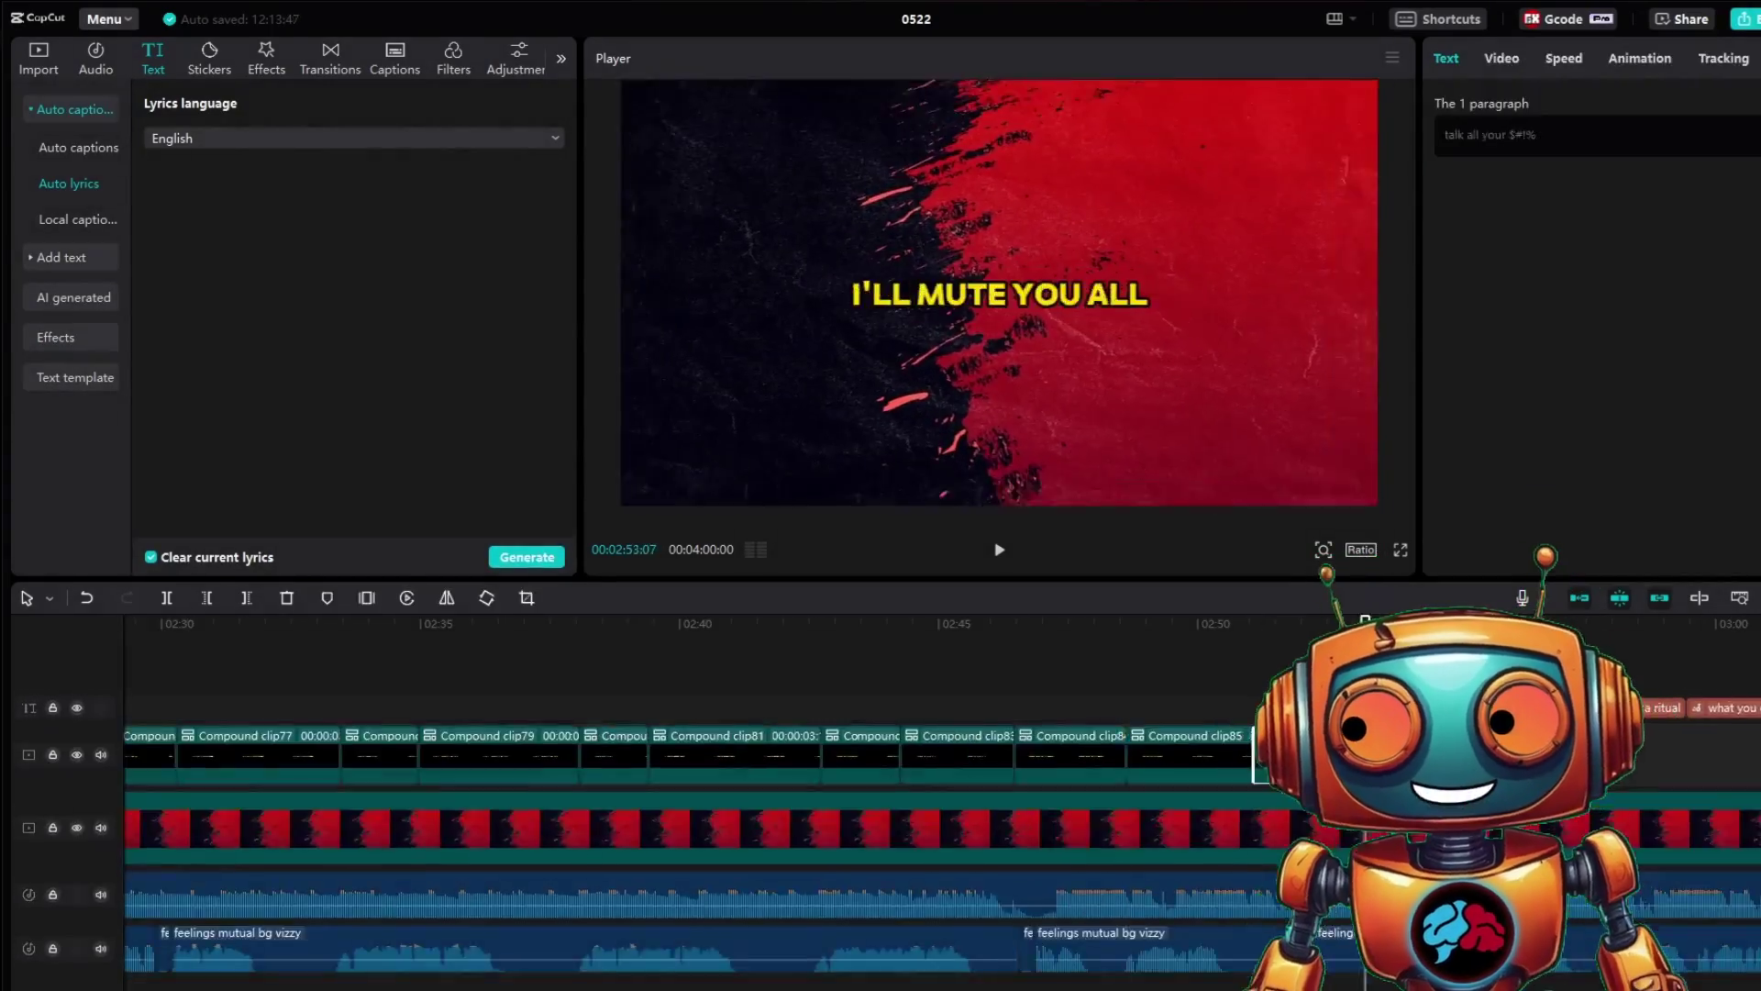
pyautogui.hscroll(-15, 688, 780)
# Step: Apply the Zoom 1 combo animation to Compound clip14, Compound clip15 and Compound clip26
pyautogui.click(284, 766)
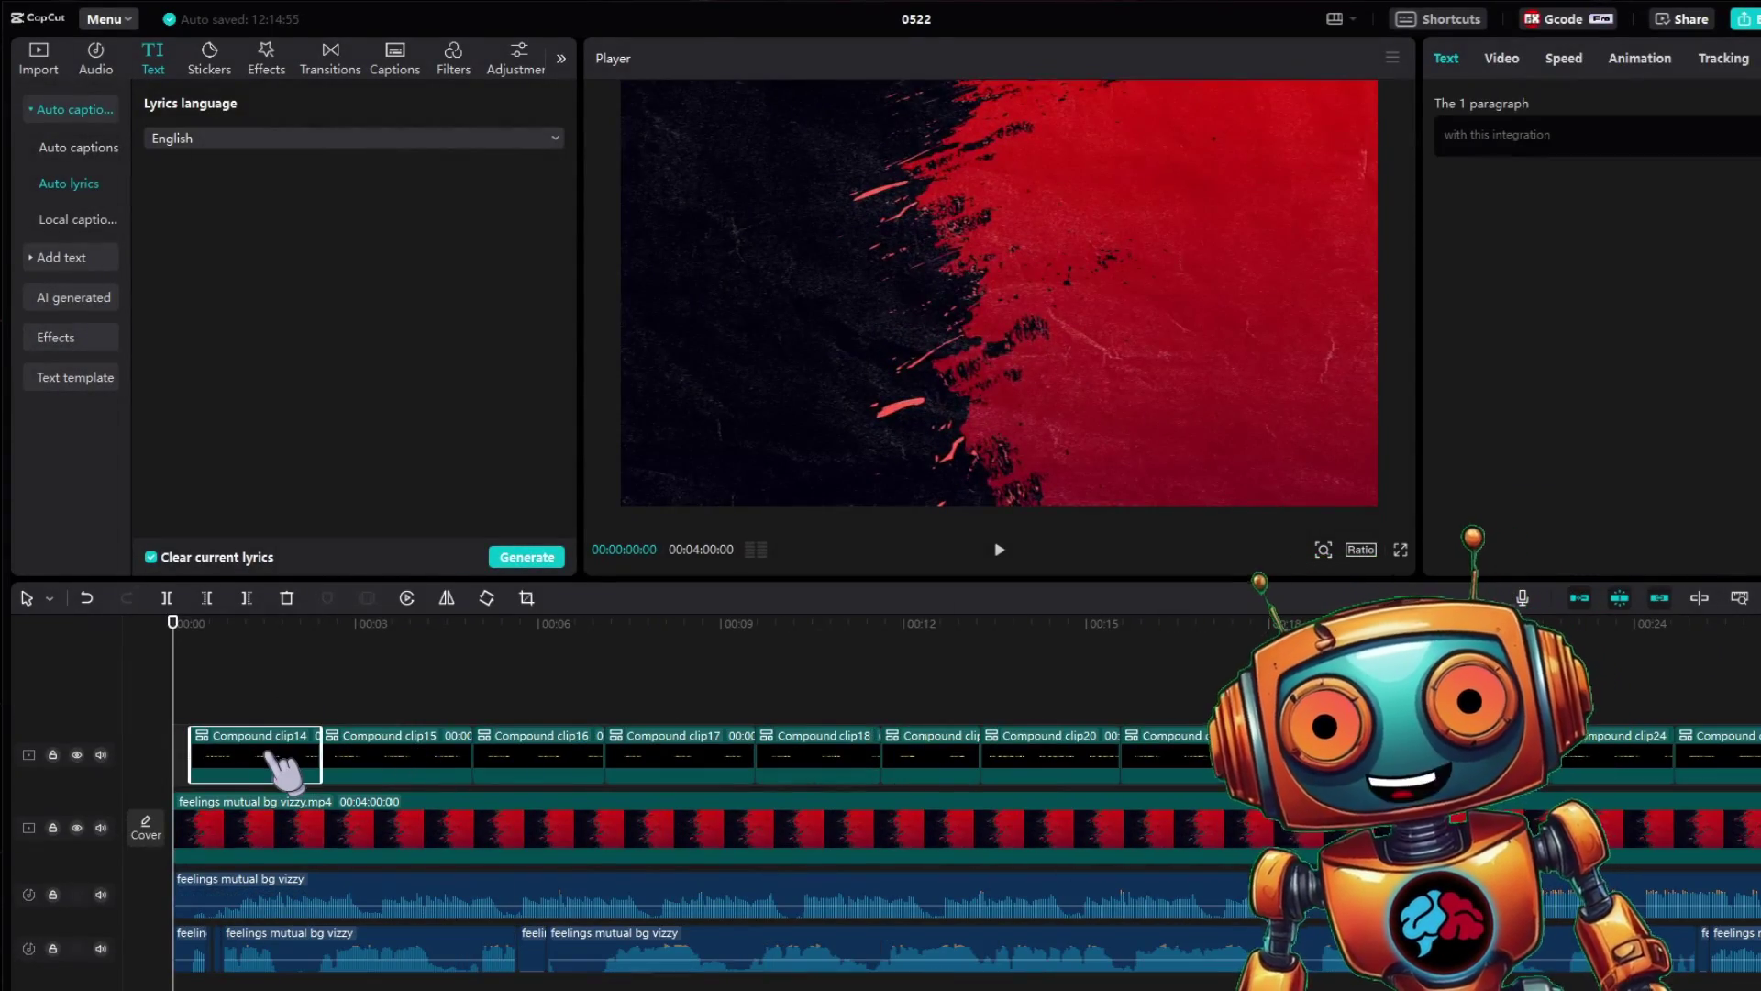
pyautogui.click(286, 61)
pyautogui.click(1644, 61)
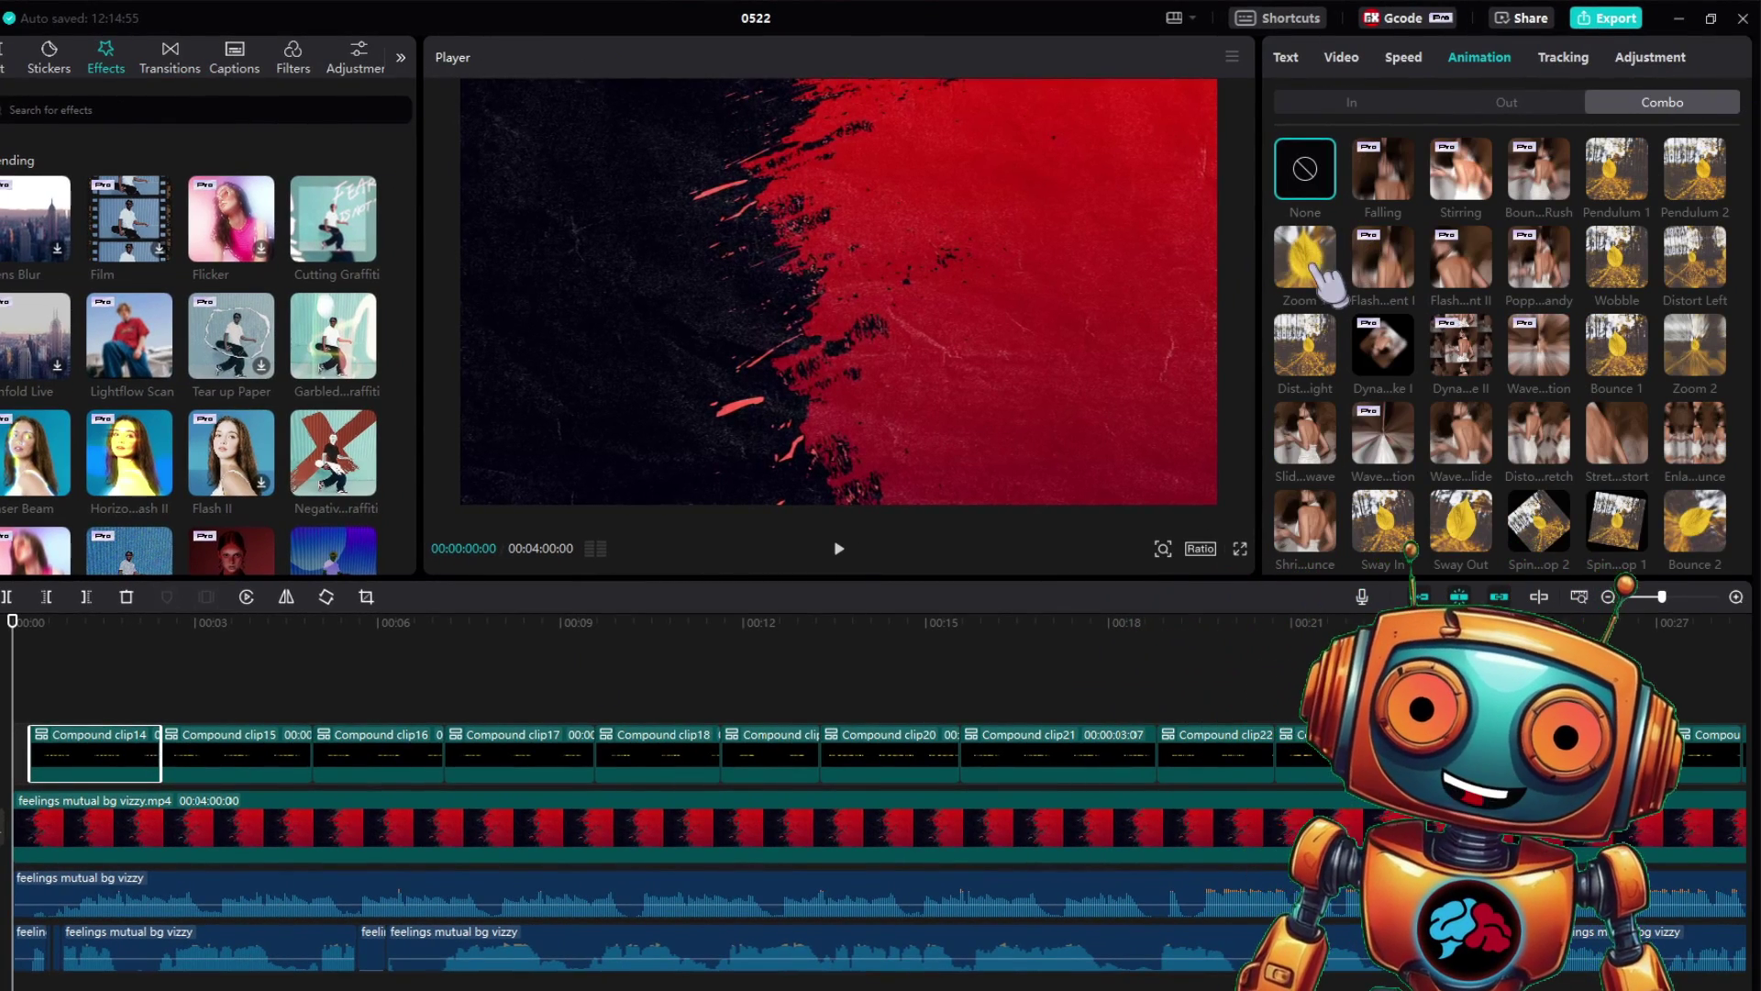
pyautogui.click(1312, 262)
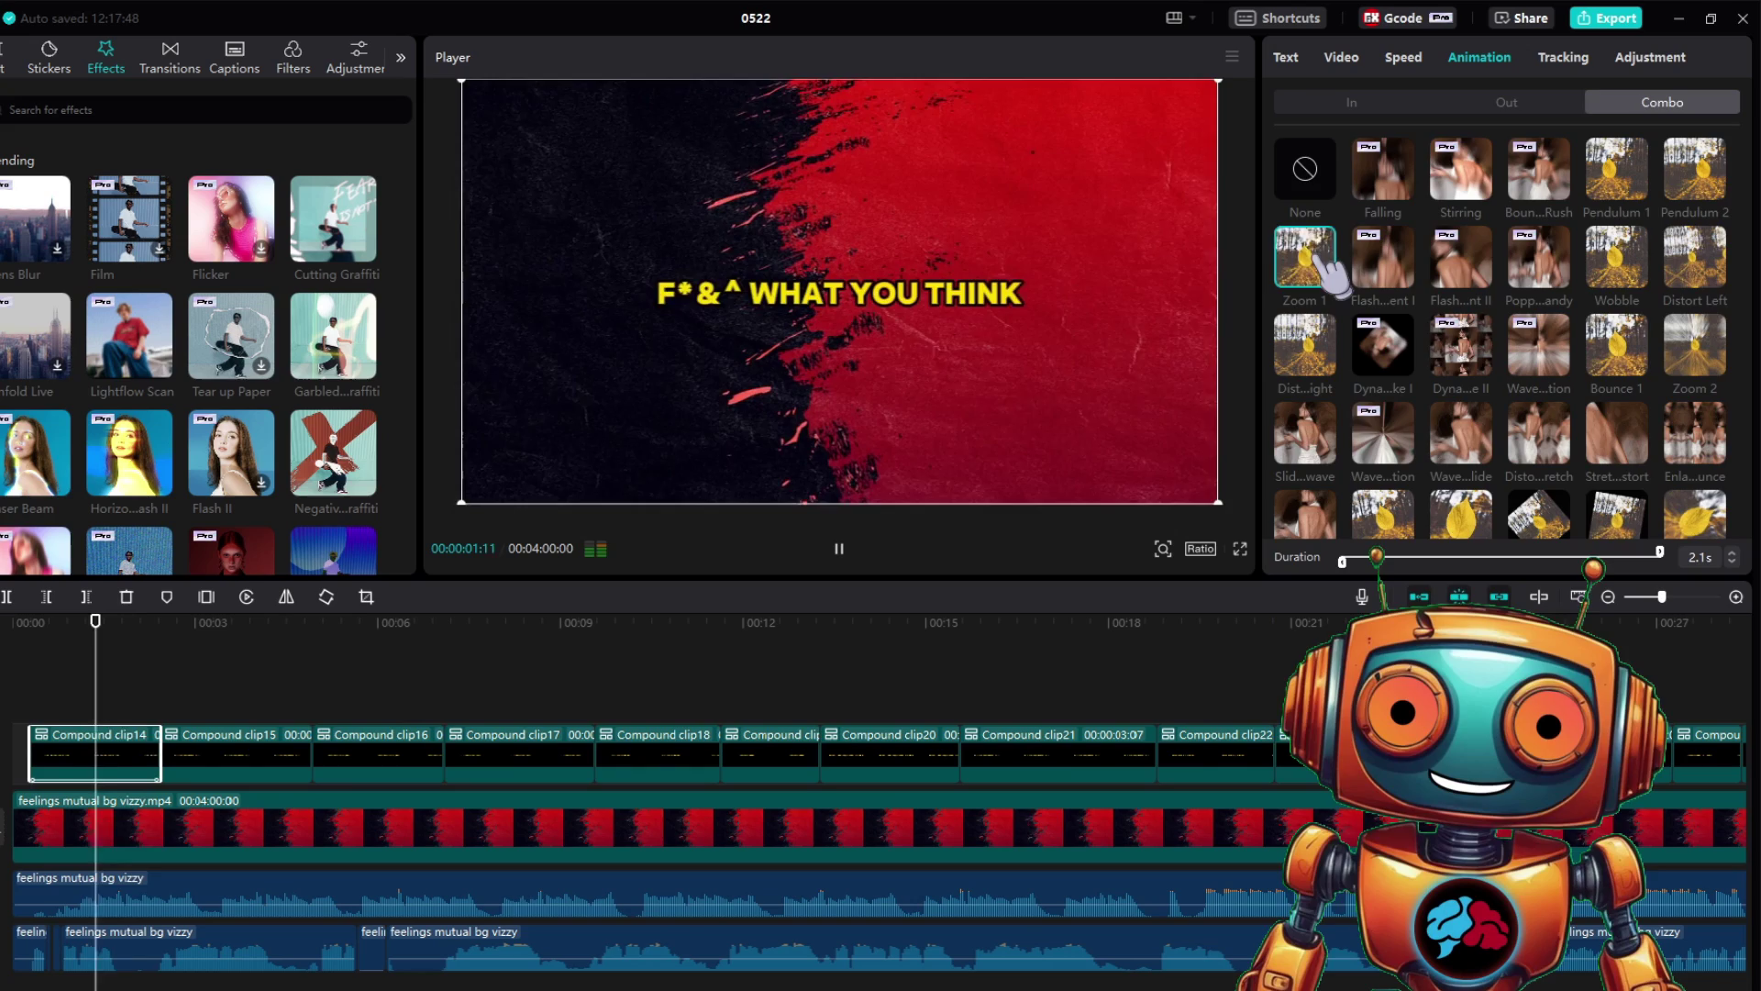
pyautogui.click(220, 760)
pyautogui.click(1479, 57)
pyautogui.click(1305, 259)
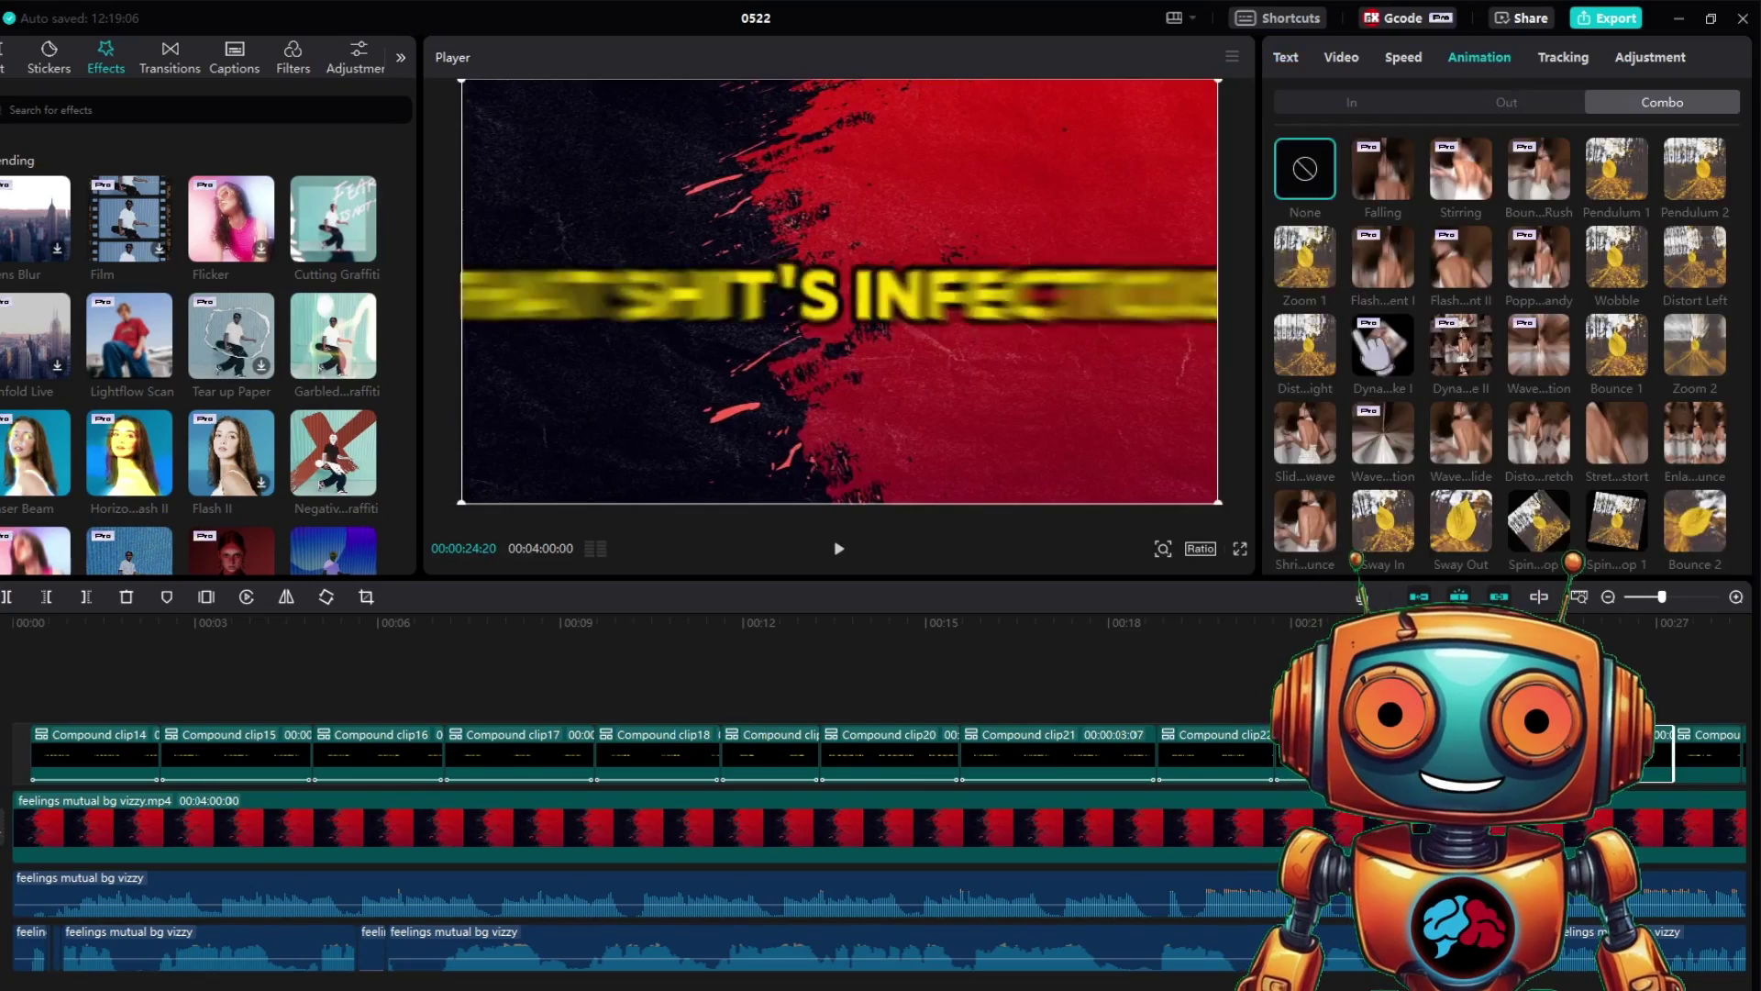
pyautogui.click(1708, 757)
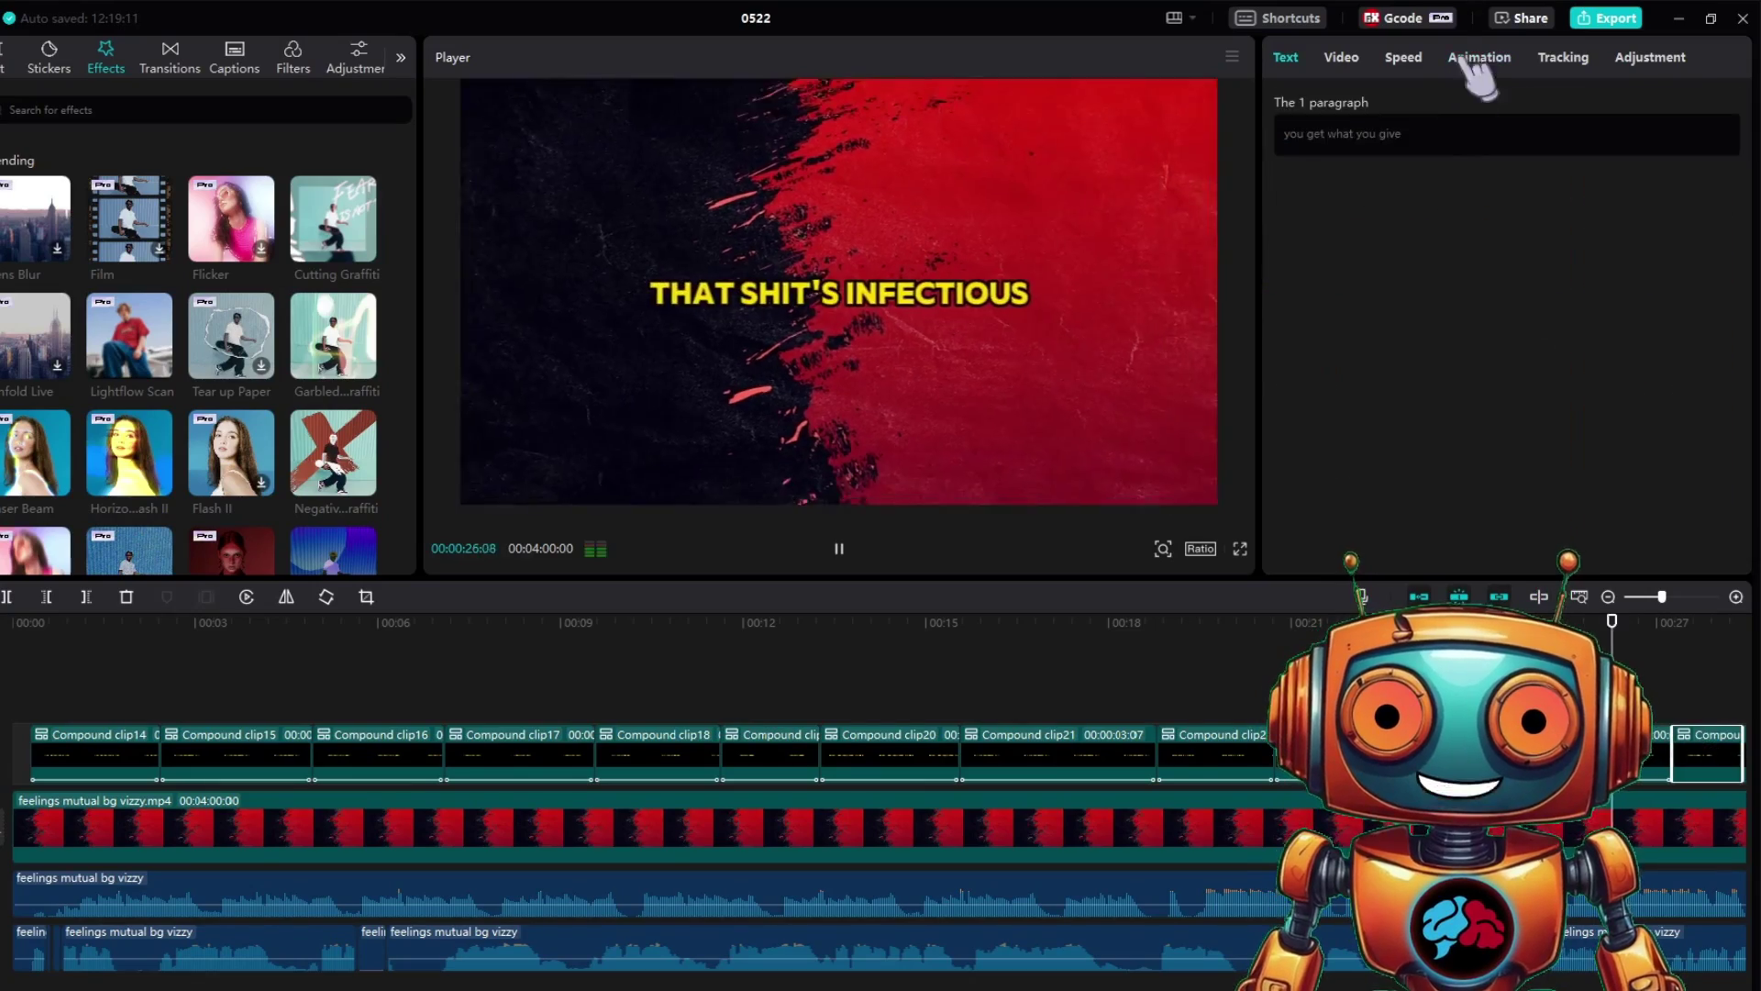
pyautogui.click(1474, 57)
pyautogui.click(1305, 258)
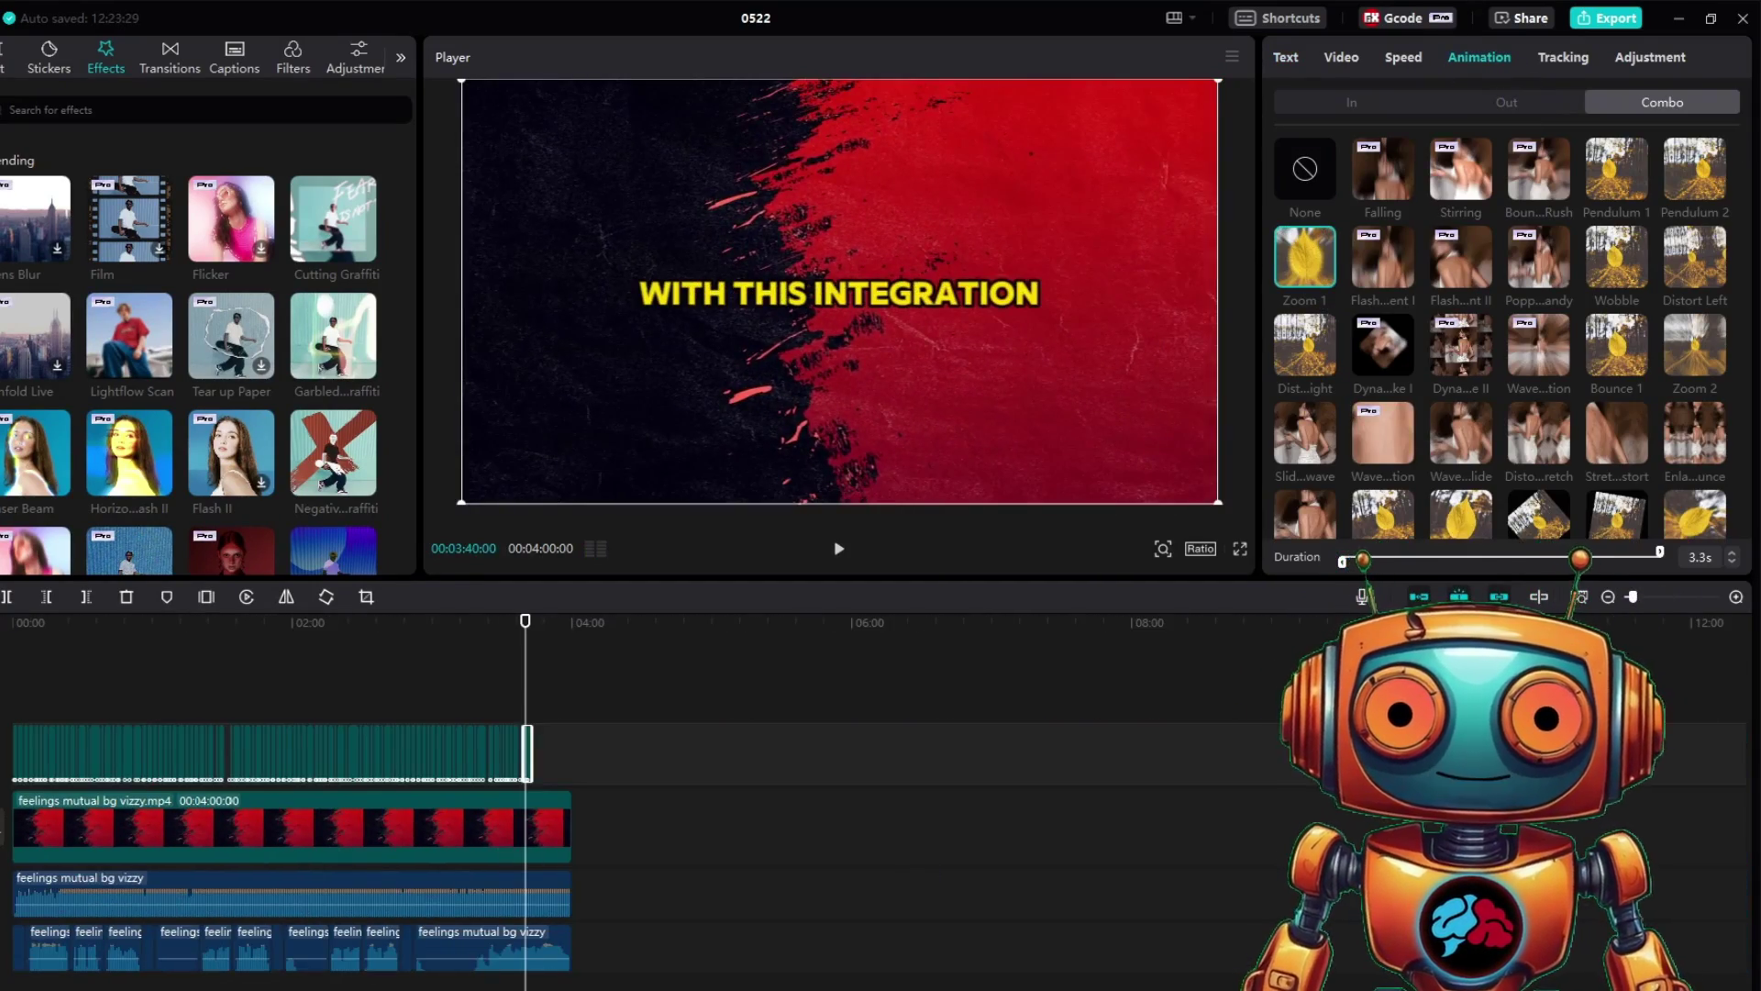
# Step: Drag Negative strobe, RGB Shake and other special video effects onto successive lyric compound clips
pyautogui.press('Home')
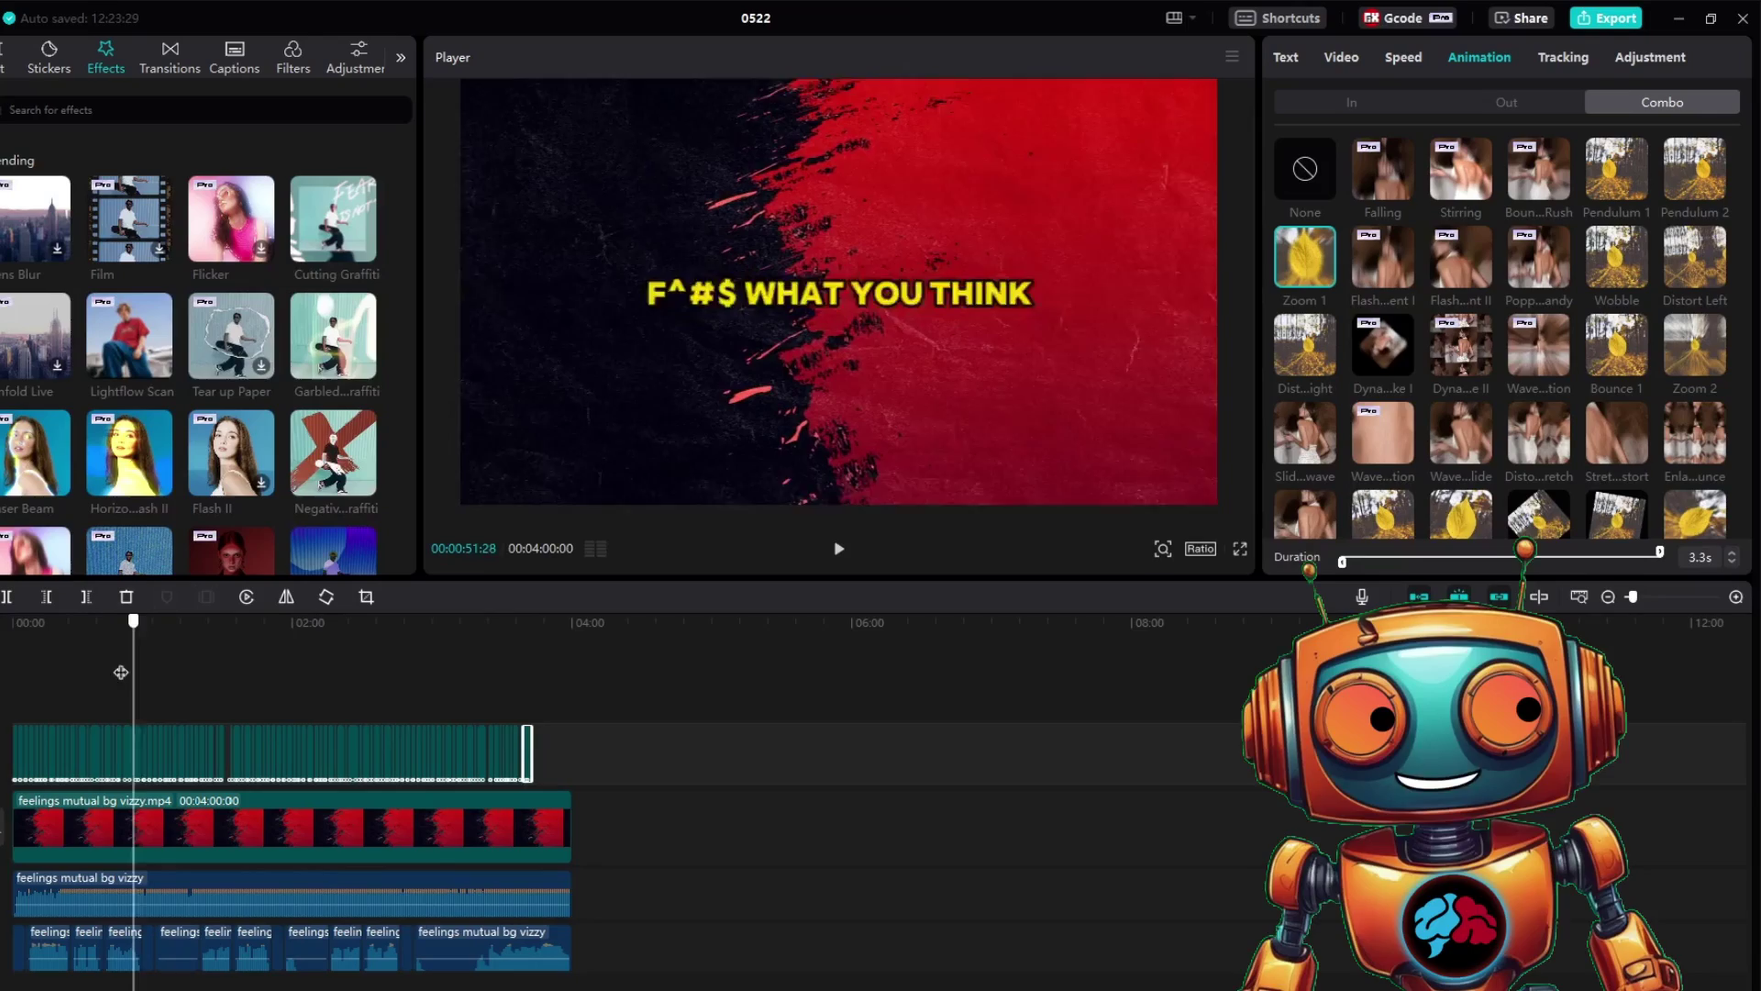
pyautogui.hotkey('ctrl', '=')
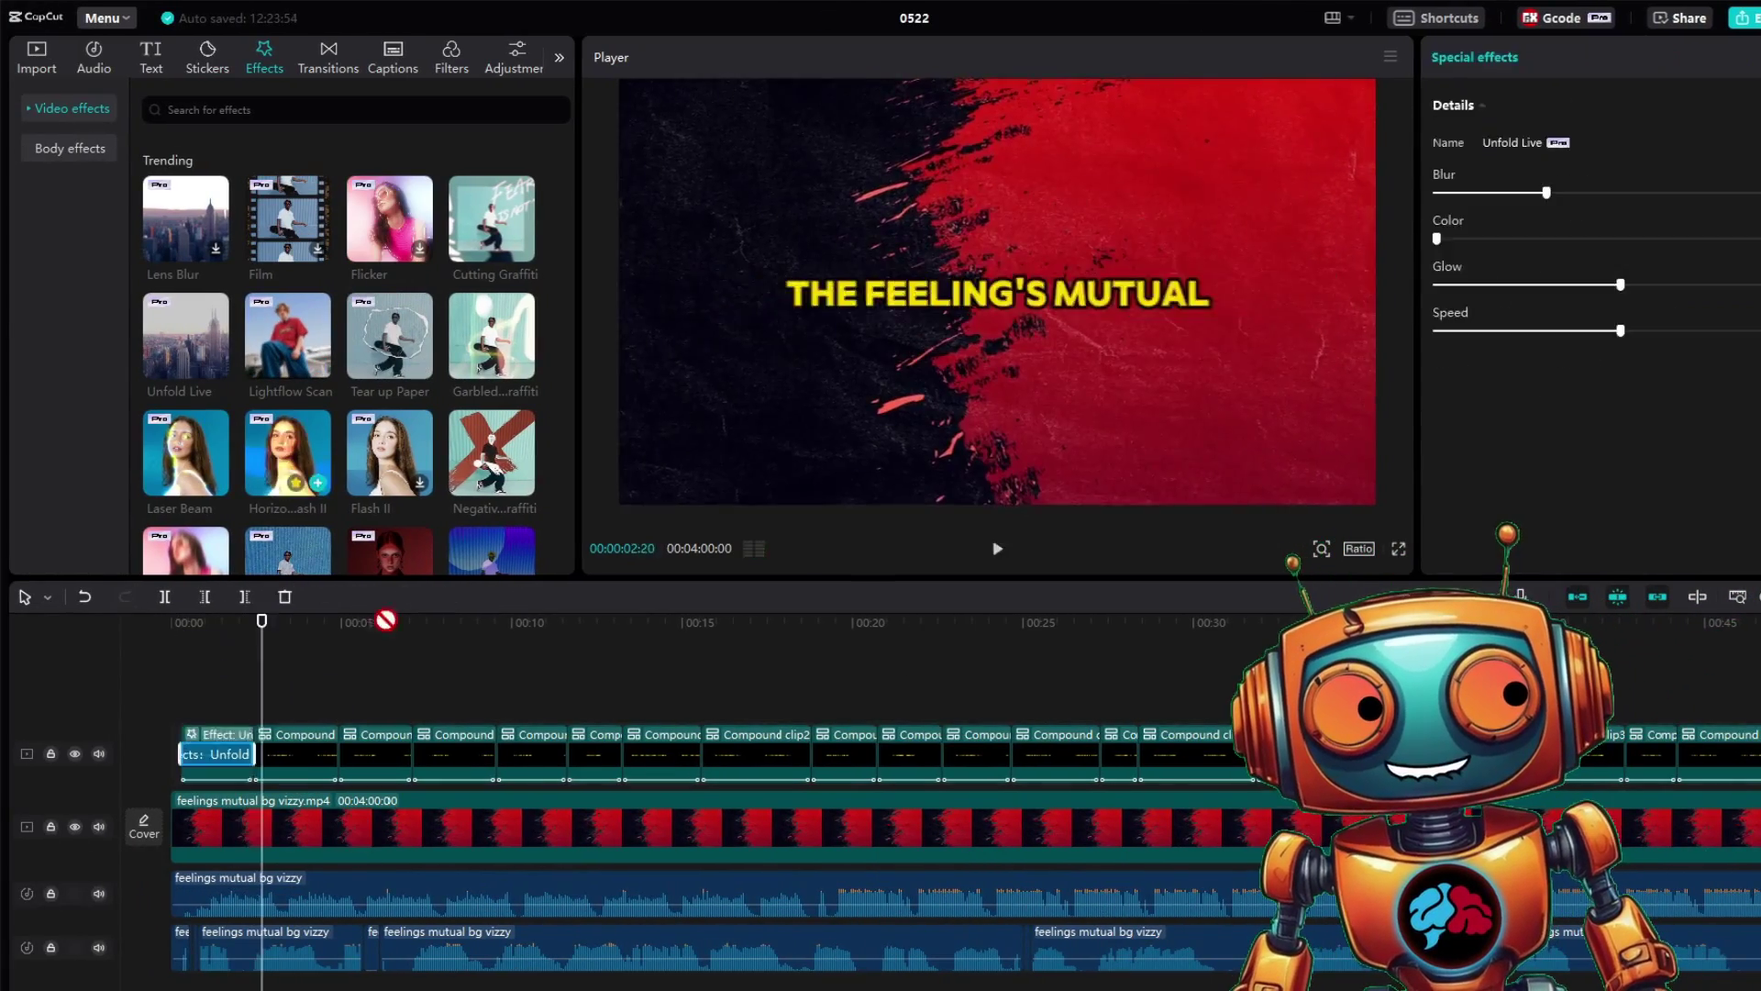
pyautogui.moveTo(186, 335); pyautogui.dragTo(452, 754)
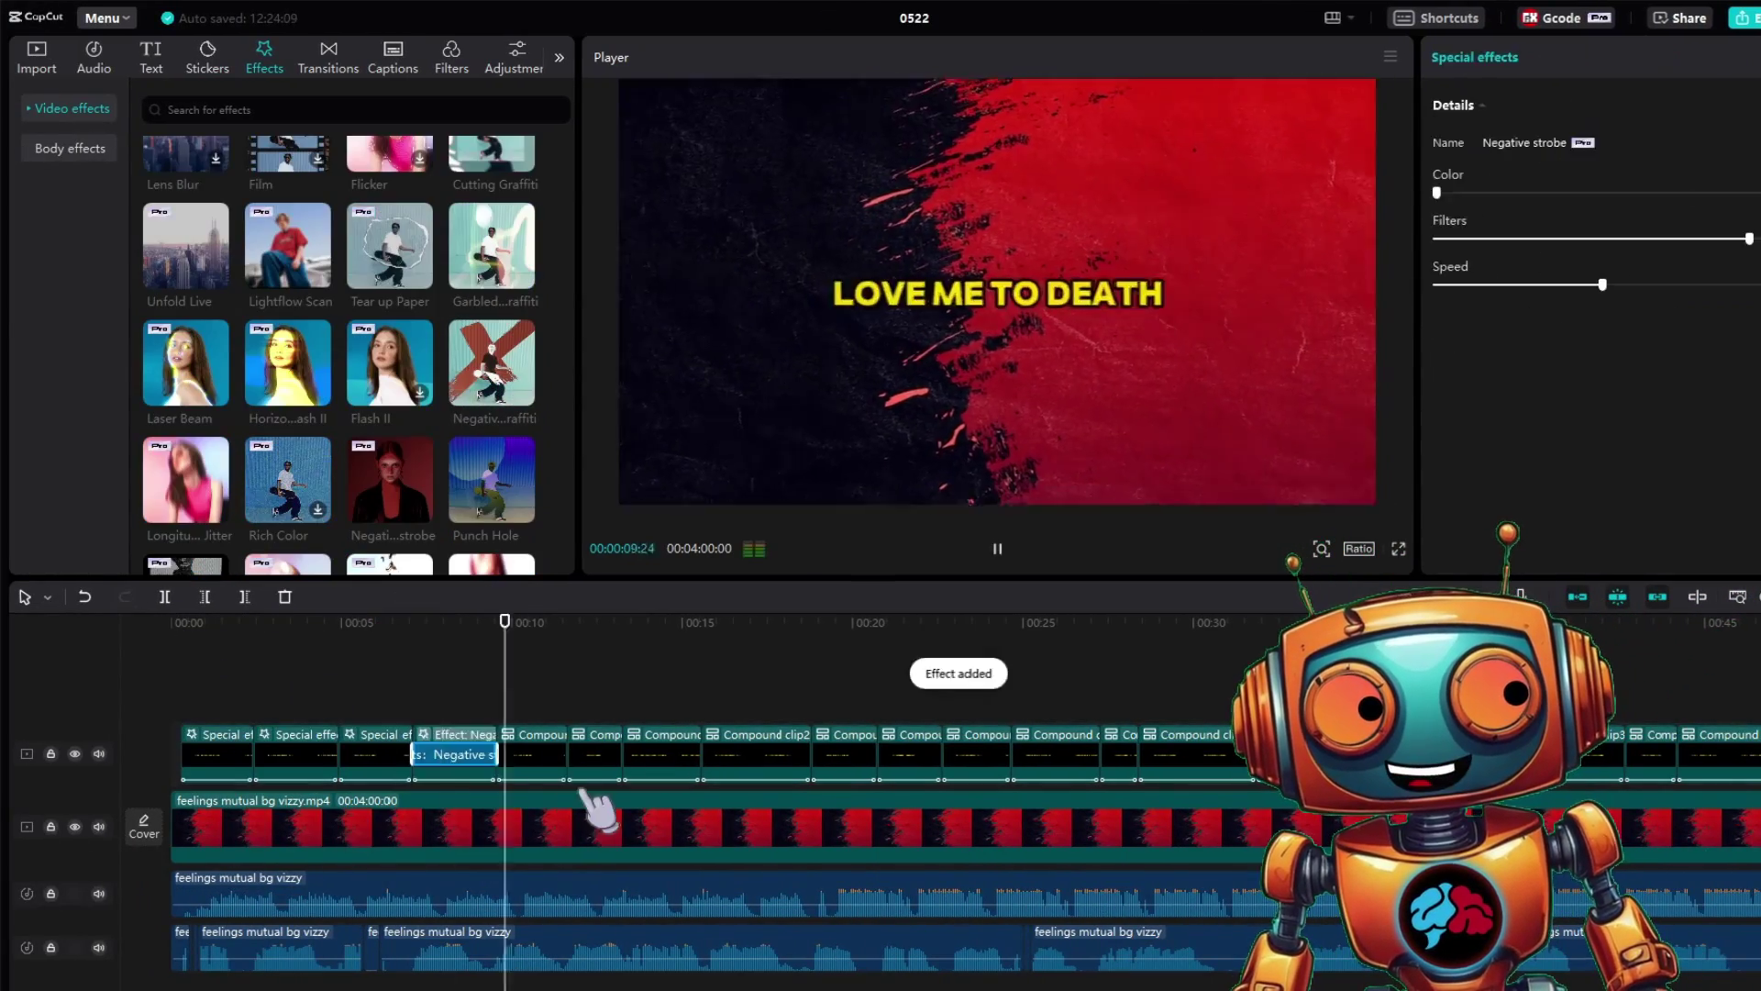
pyautogui.moveTo(389, 452); pyautogui.dragTo(640, 754)
pyautogui.scroll(-3, 339, 367)
pyautogui.moveTo(389, 335); pyautogui.dragTo(822, 754)
pyautogui.click(977, 754)
pyautogui.moveTo(287, 434); pyautogui.dragTo(978, 755)
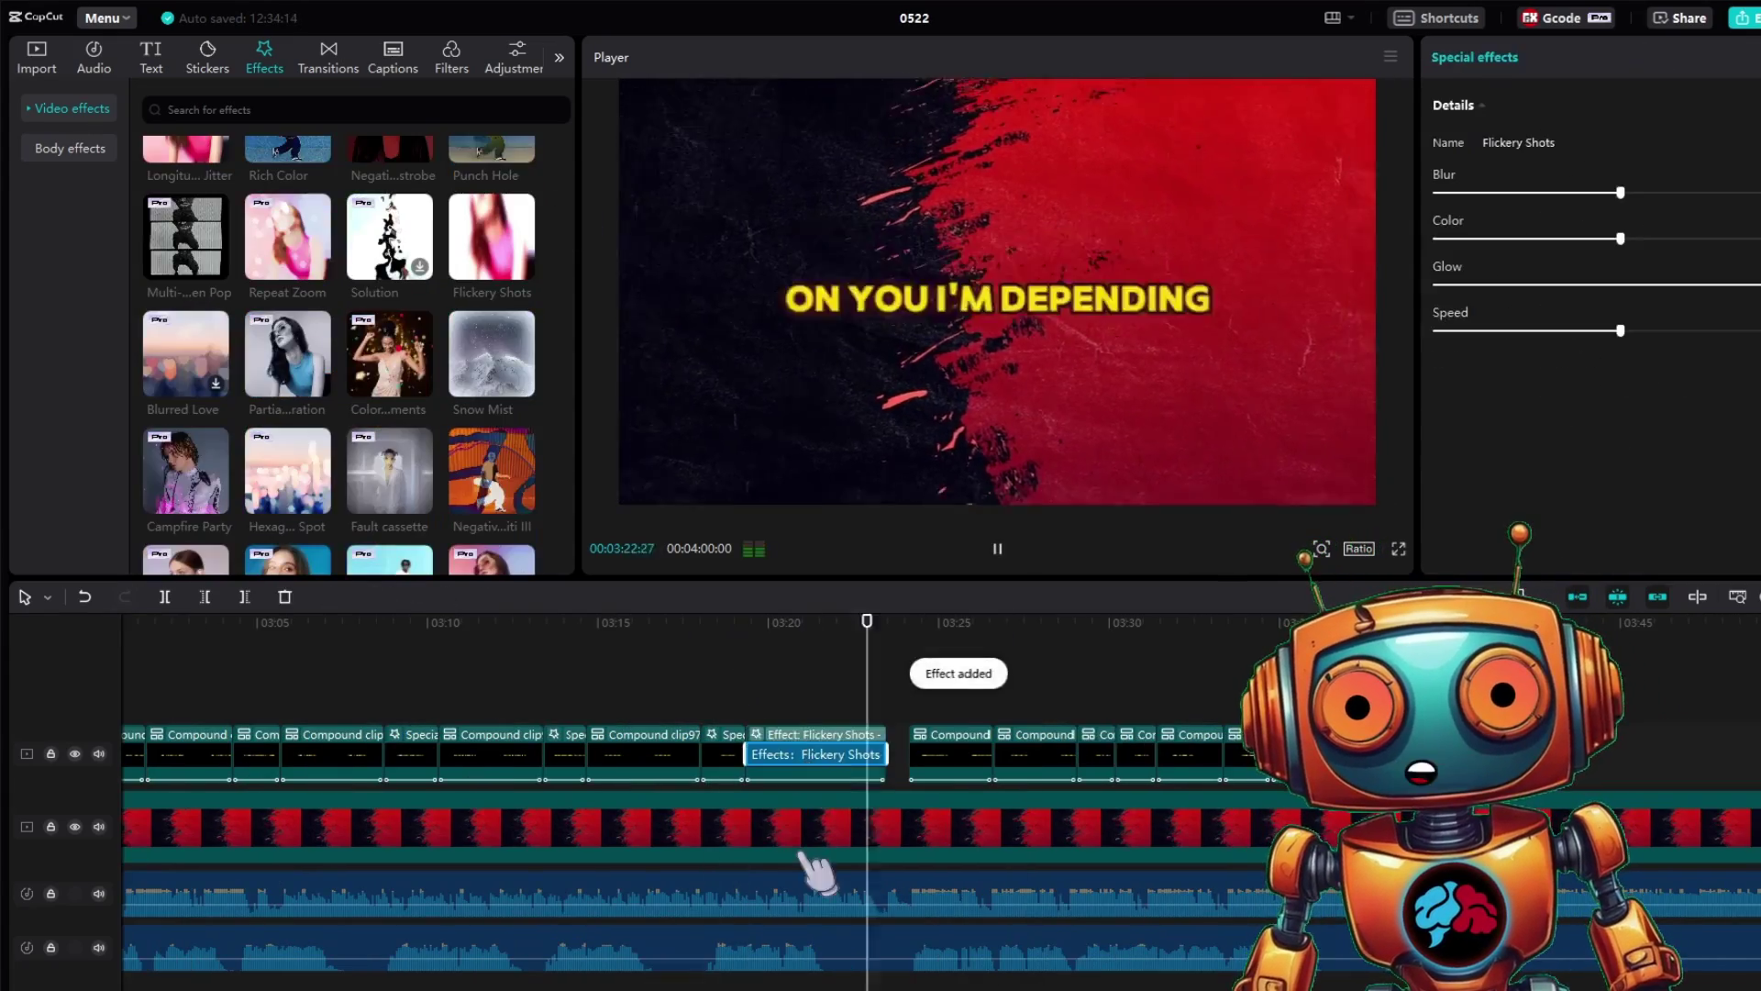
pyautogui.moveTo(287, 209); pyautogui.dragTo(1151, 823)
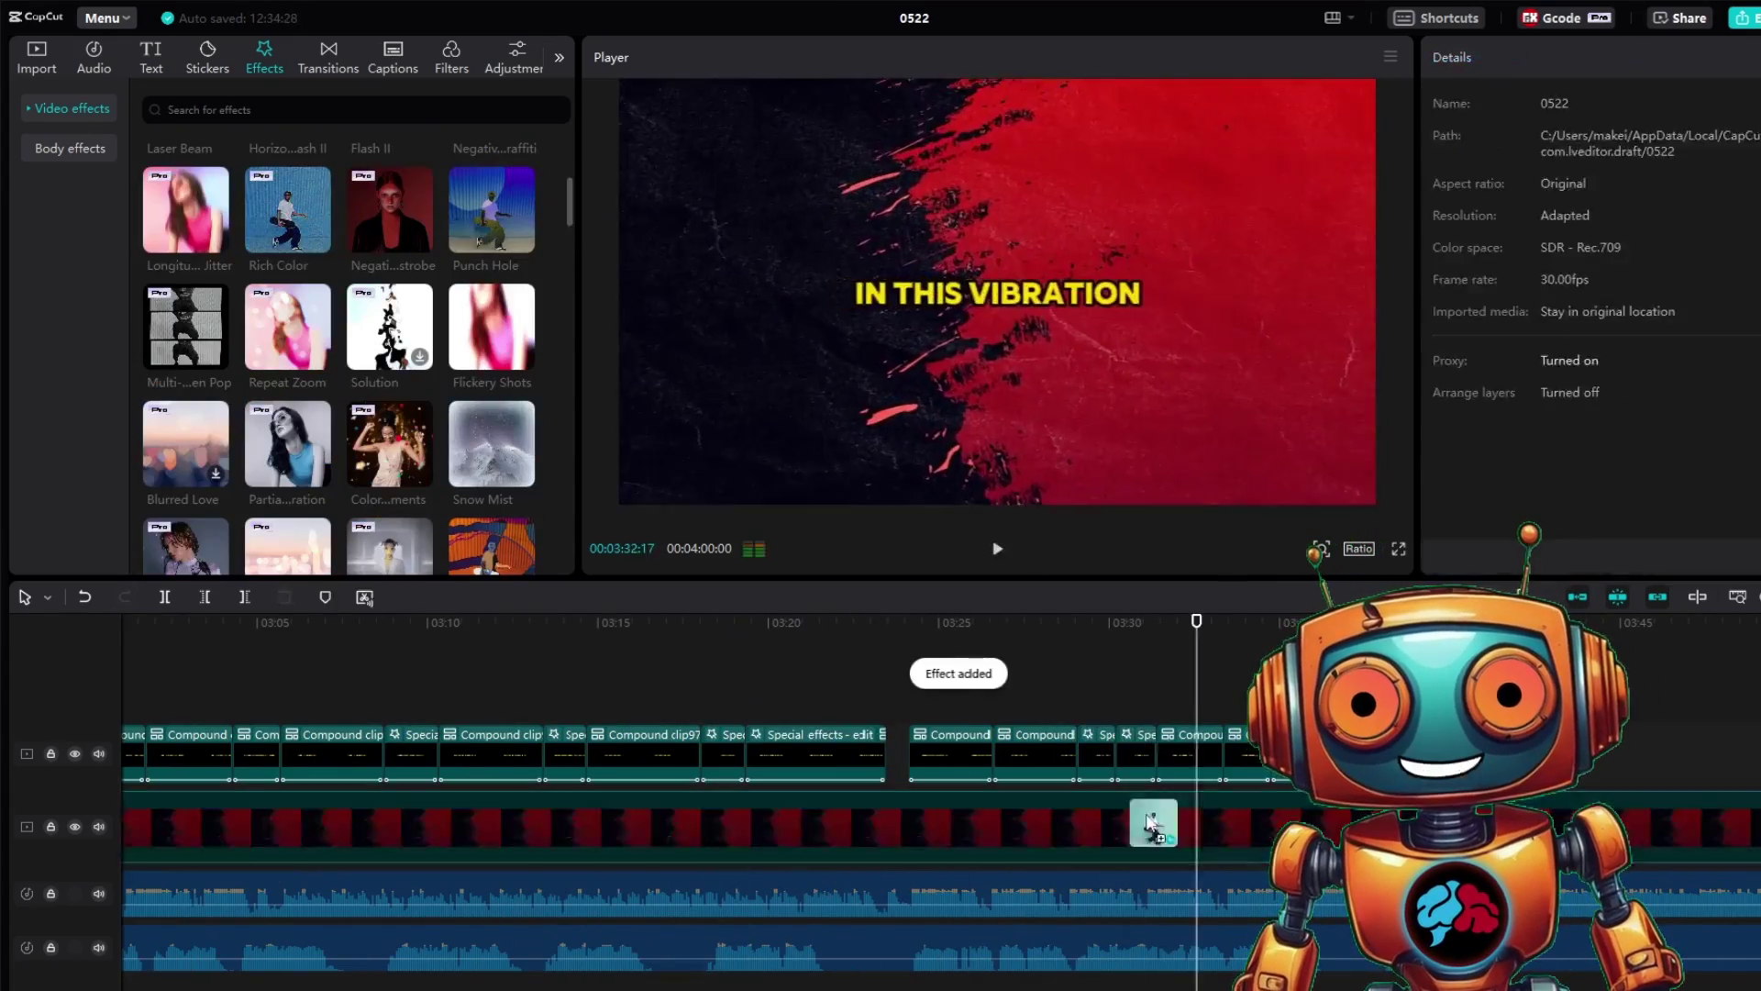